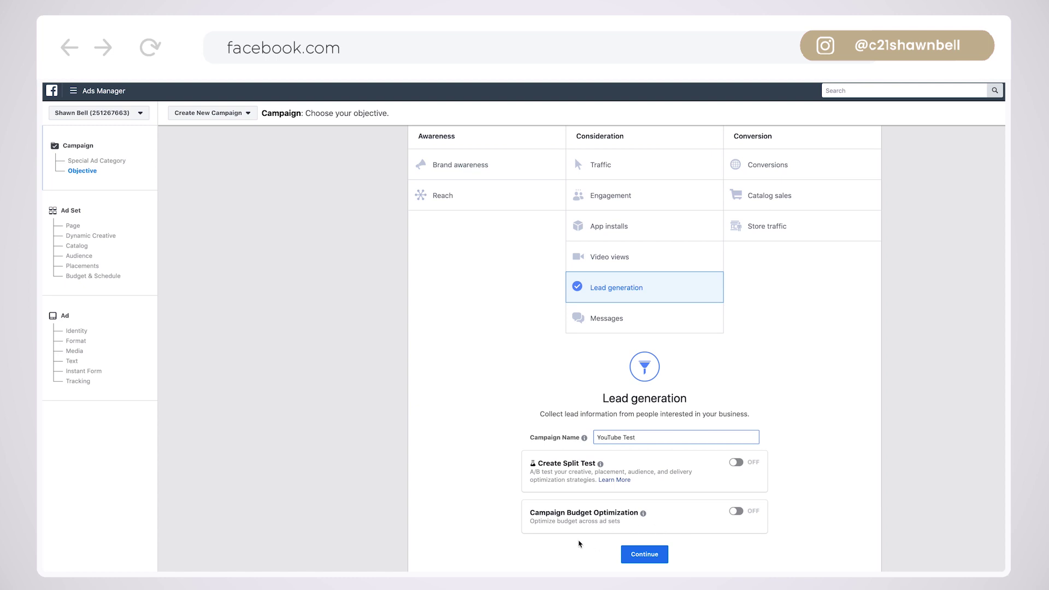
Proceed from the campaign objective to the ad set and name the ad set YouTube.
left_click(645, 554)
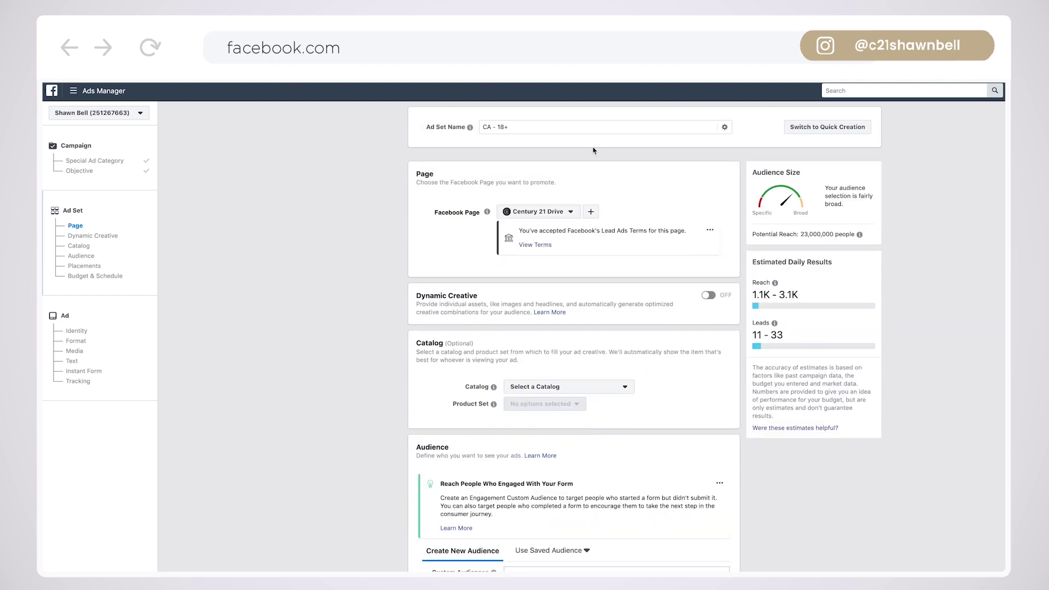
left_click_drag(518, 127, 436, 124)
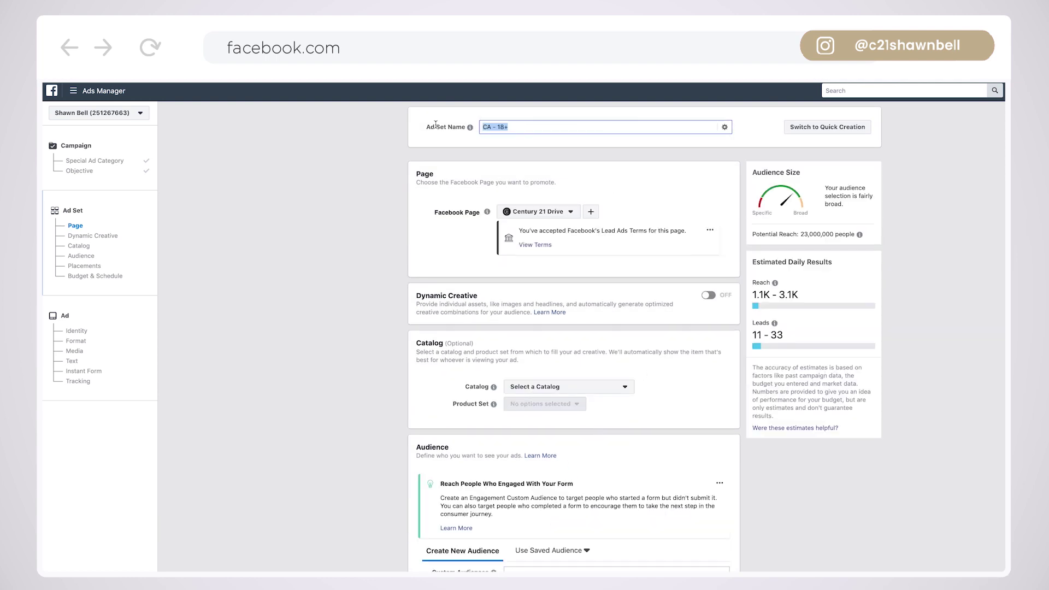
type("You")
Change the promoted Facebook Page to the agent's own Century 21 Drive page.
left_click(571, 212)
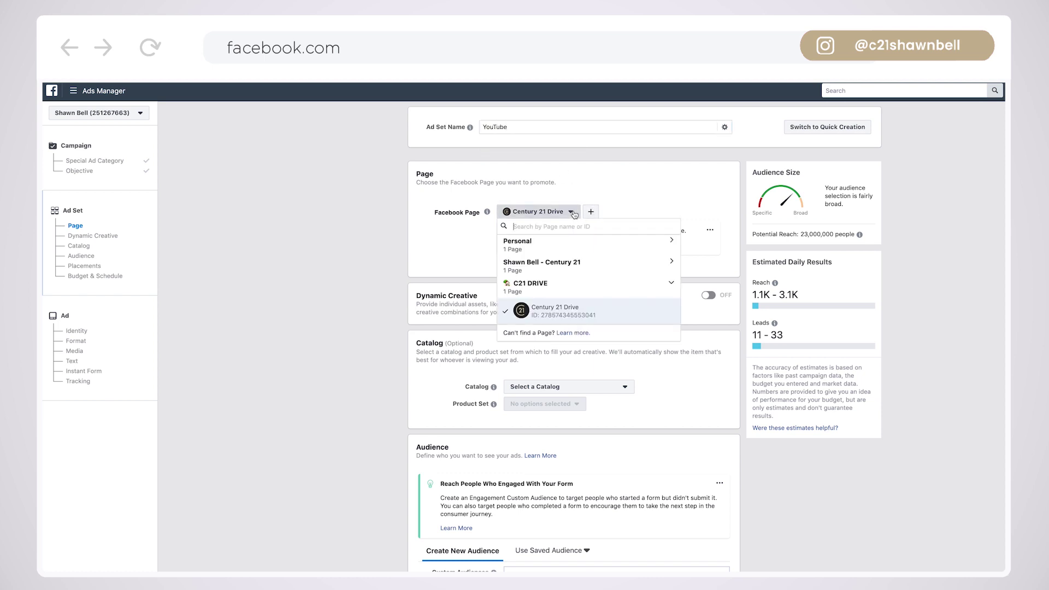
left_click(548, 266)
left_click(550, 290)
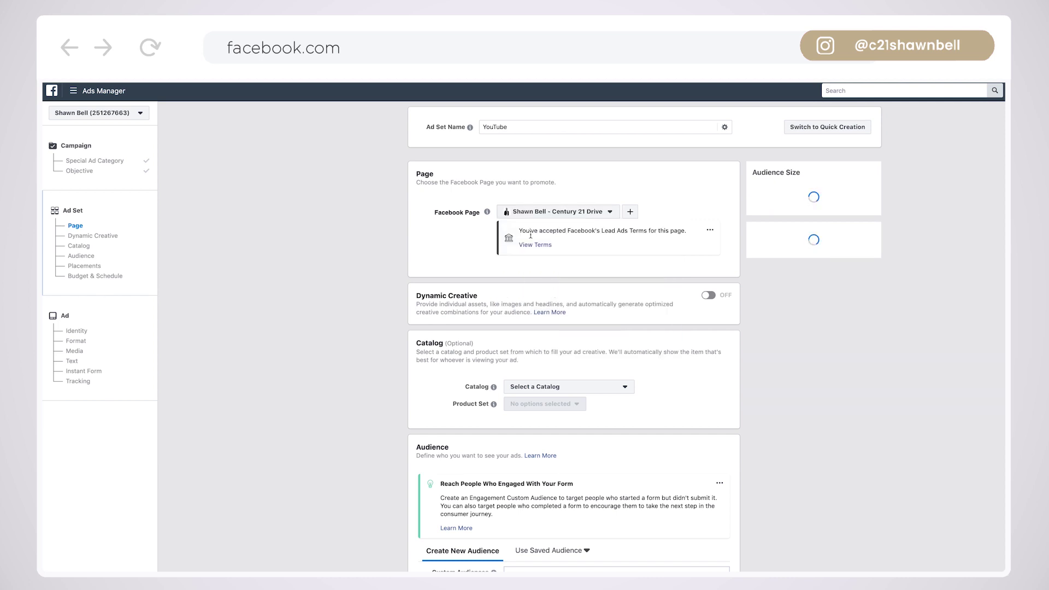
Review the ad set's Dynamic Creative and Catalog sections down to the audience settings.
scroll(544, 248, "down", 1)
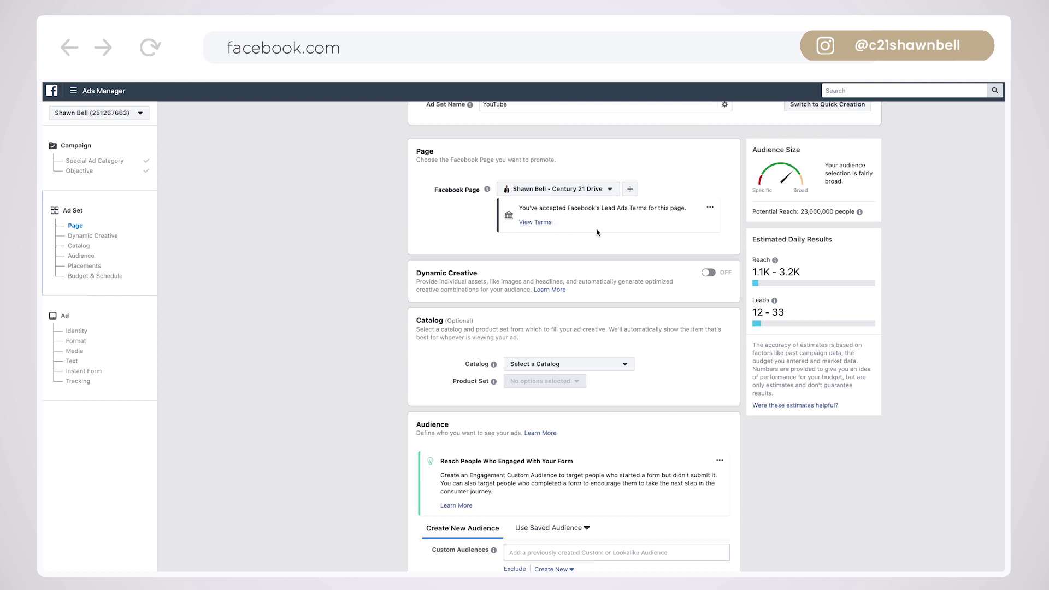
scroll(604, 236, "down", 1)
scroll(580, 240, "down", 1)
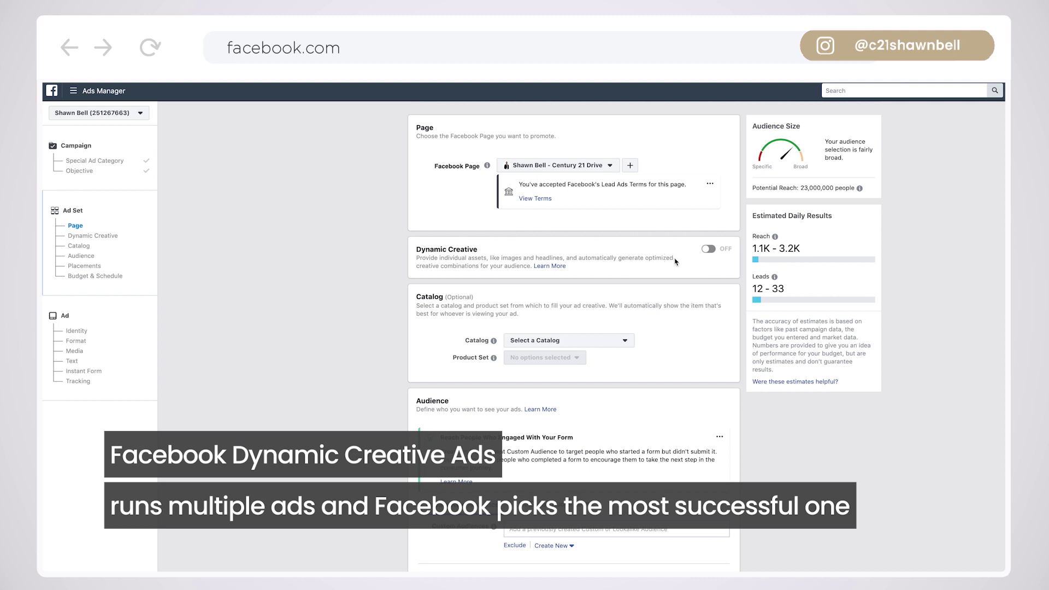
scroll(677, 262, "down", 3)
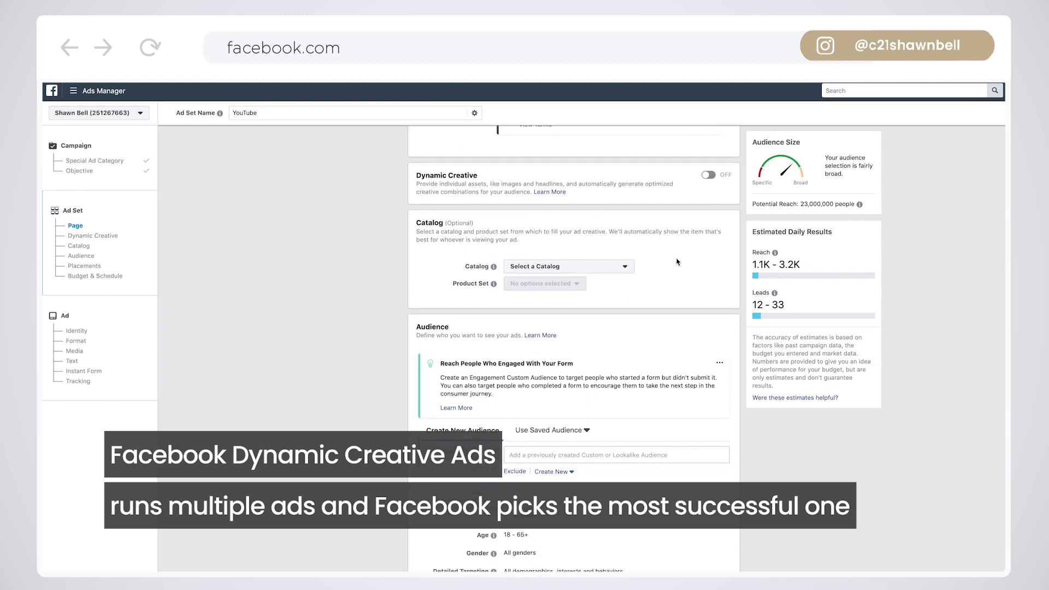
scroll(665, 263, "down", 1)
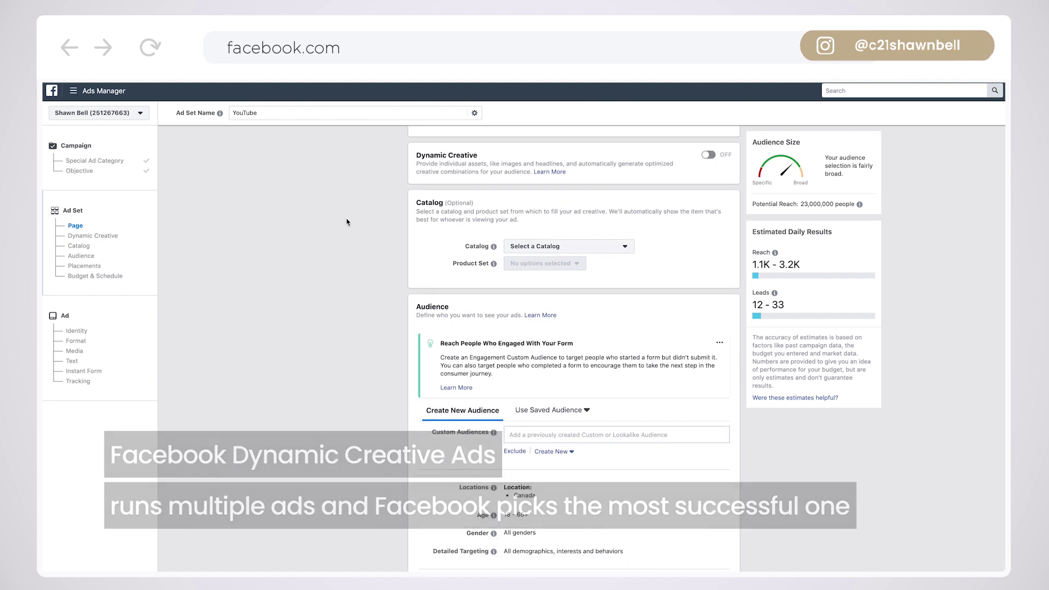
scroll(523, 235, "down", 1)
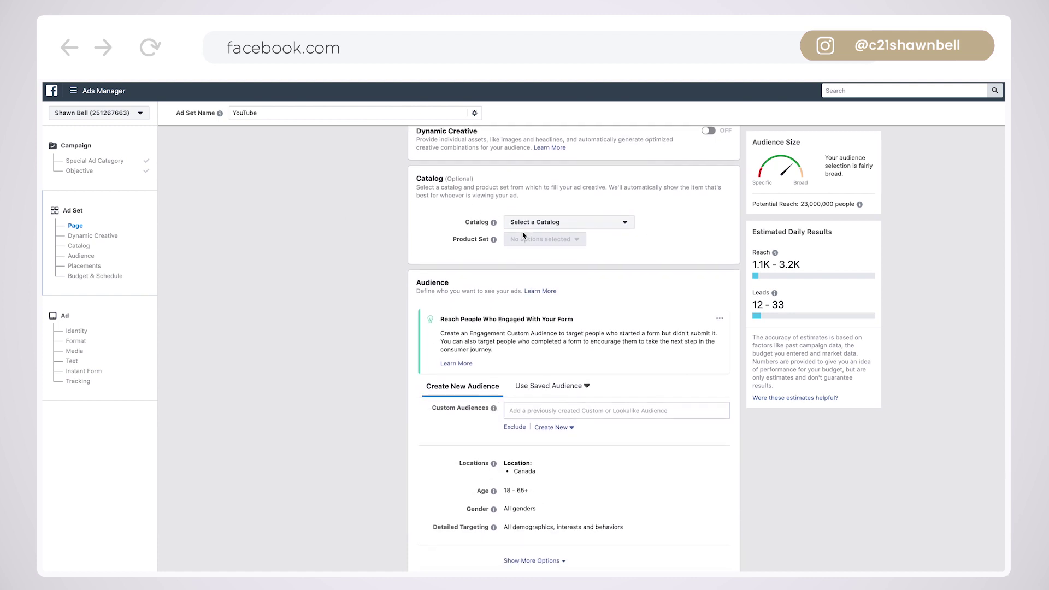
scroll(524, 235, "down", 1)
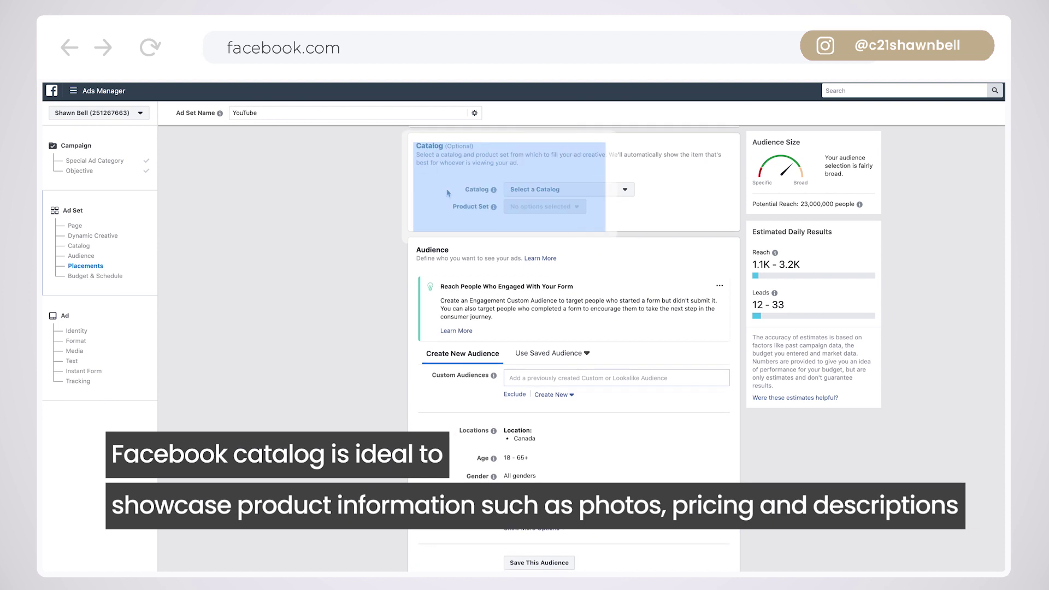
scroll(533, 229, "down", 1)
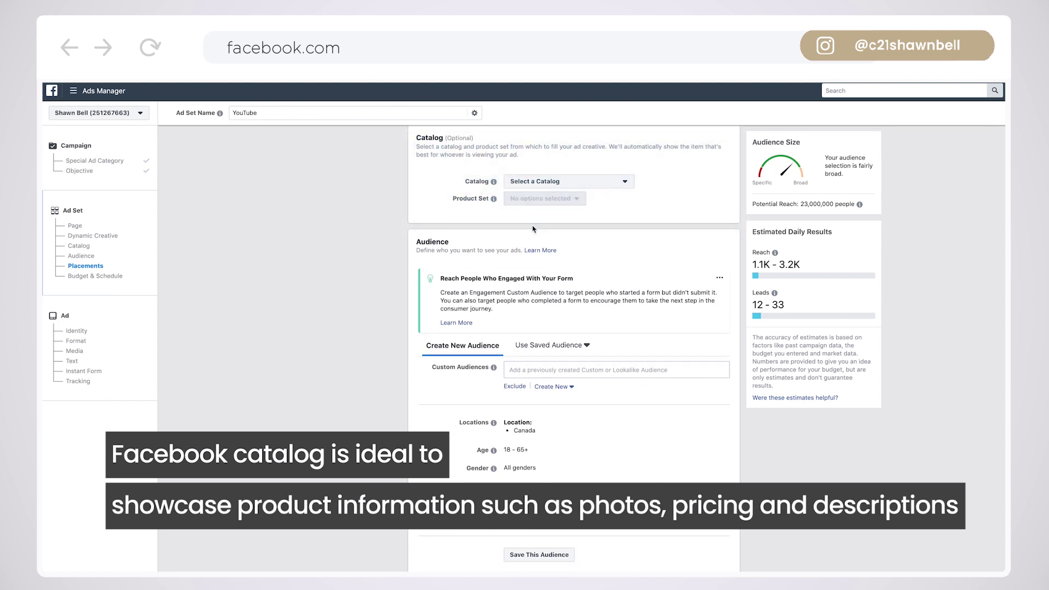
scroll(533, 229, "down", 2)
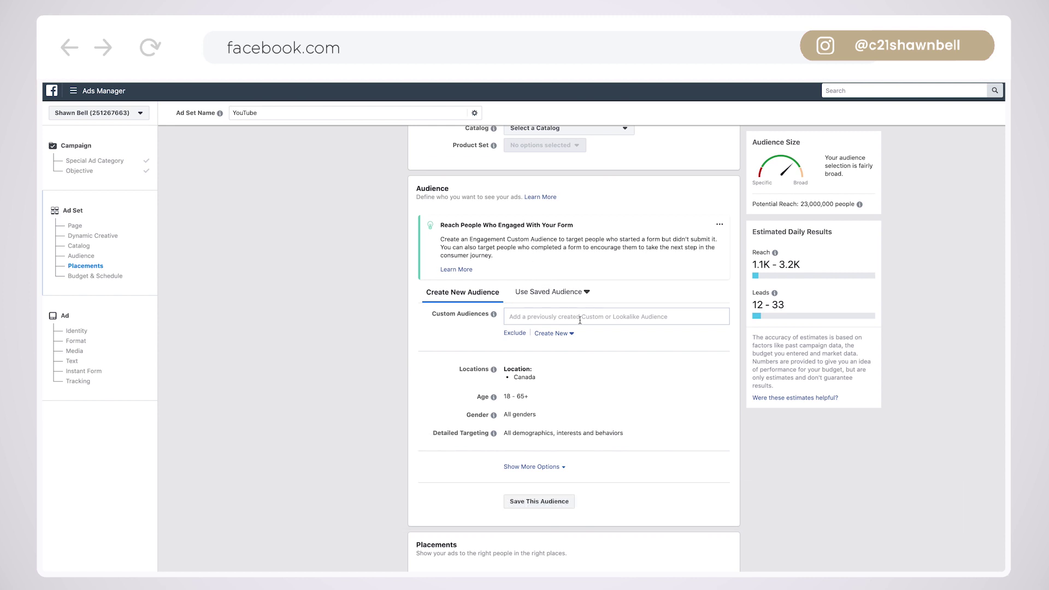
Examine the sources available for creating a new Custom Audience, and close the dialog without creating one.
scroll(580, 320, "down", 1)
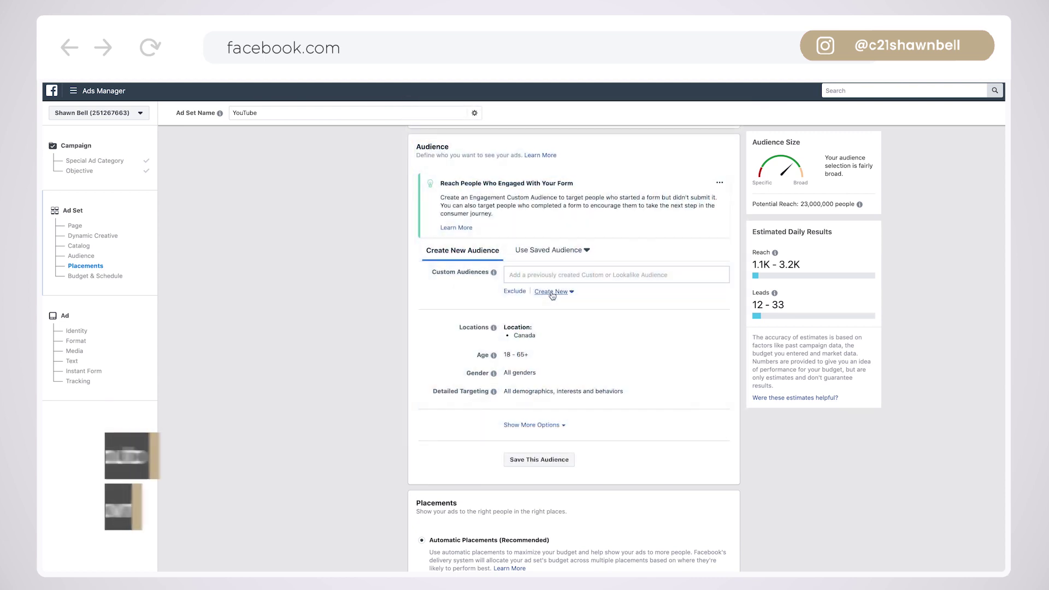
left_click(552, 292)
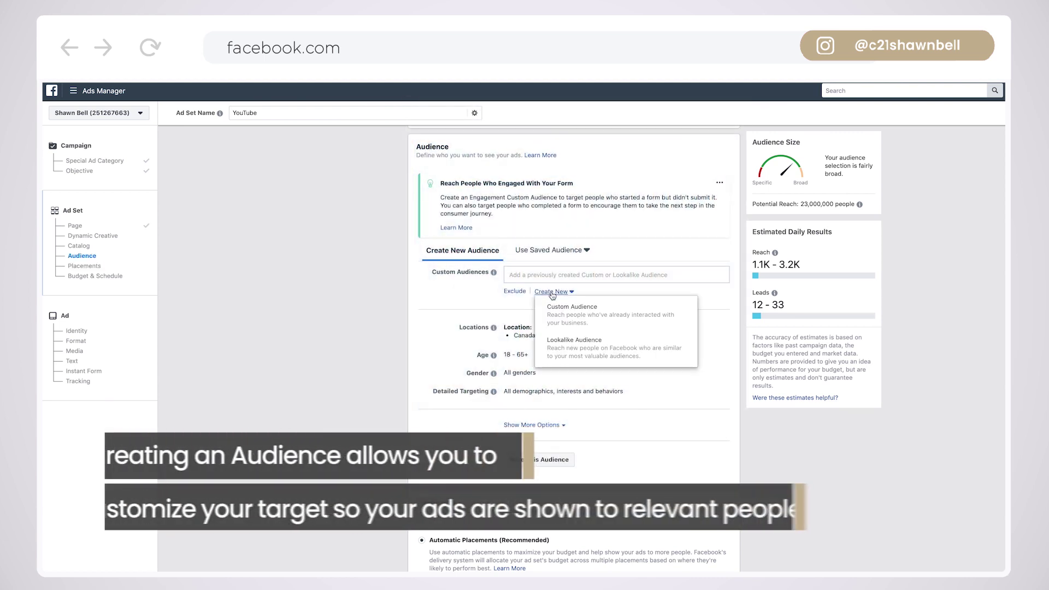
left_click(578, 321)
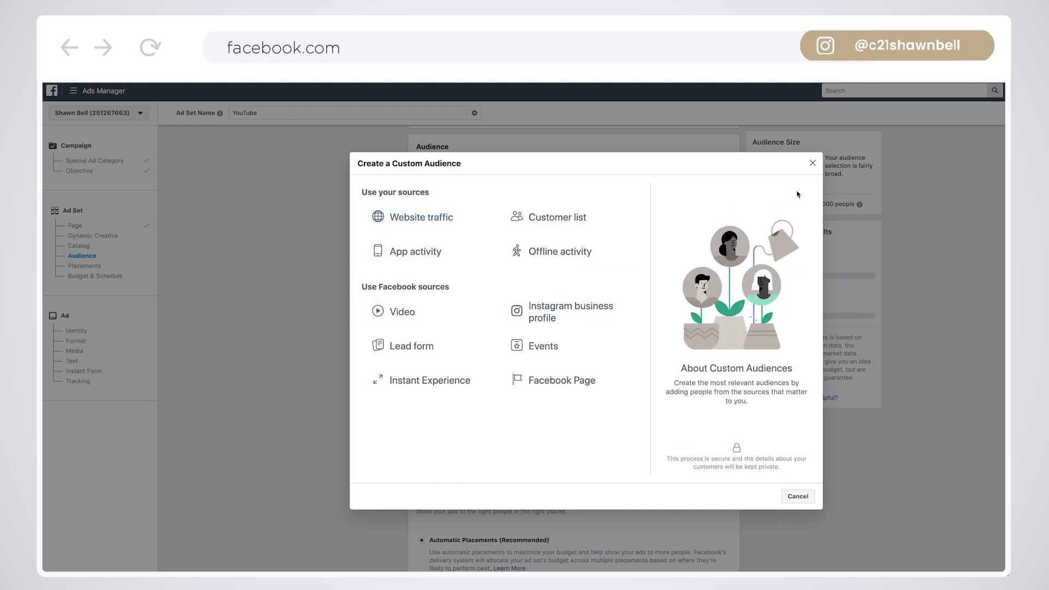
left_click(813, 164)
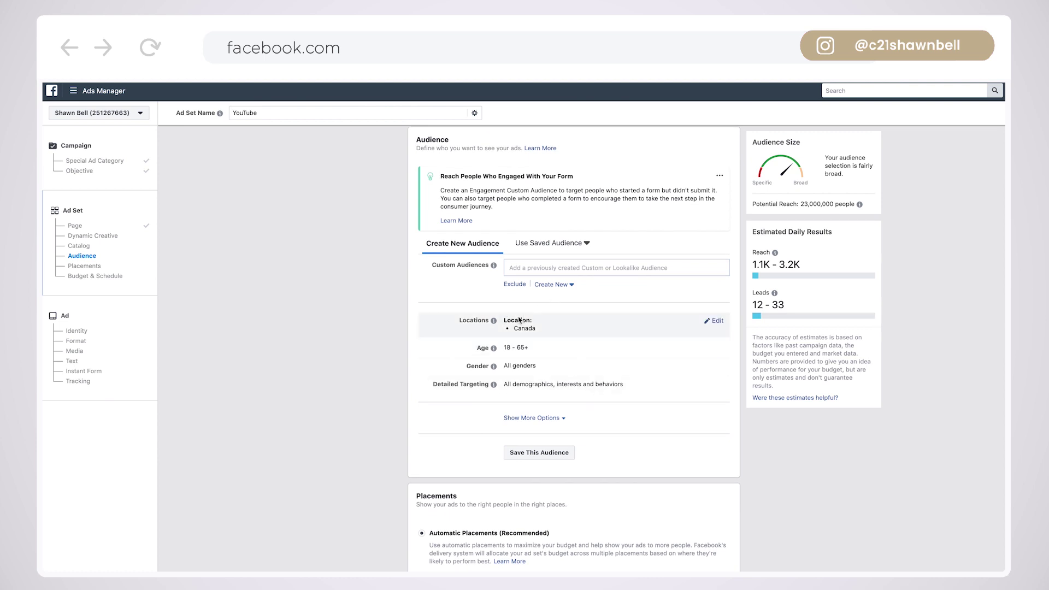
Replace Canada with Calgary, Alberta, Canada as the audience's targeted location.
left_click(715, 321)
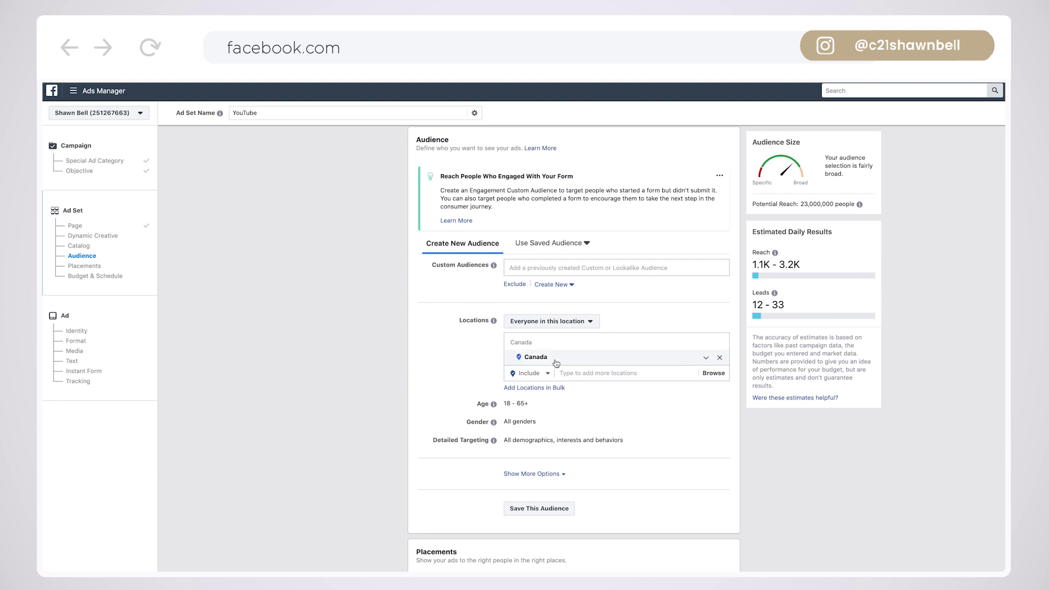
left_click(720, 358)
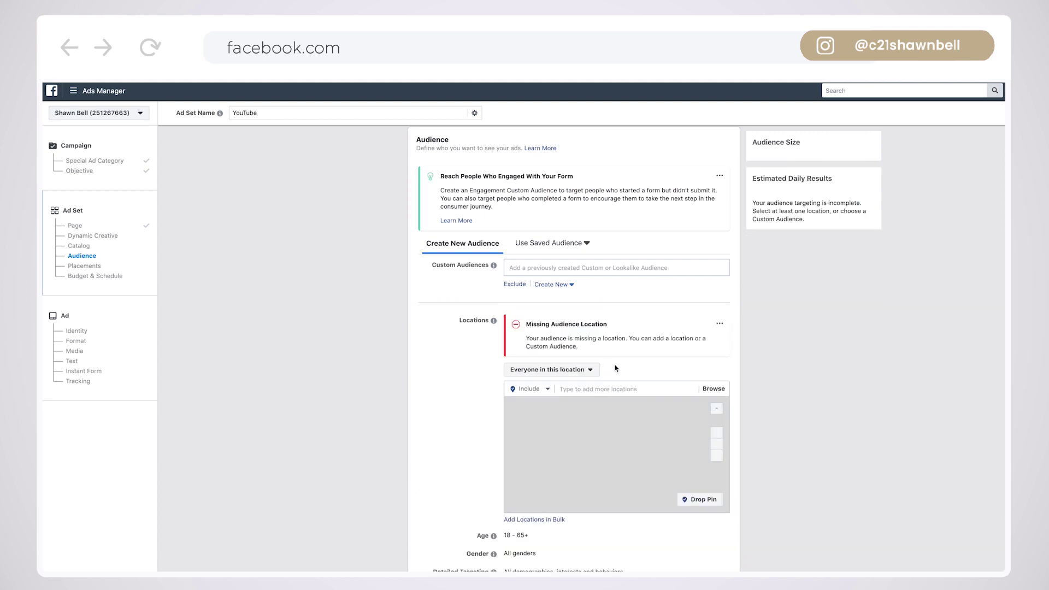
left_click(588, 390)
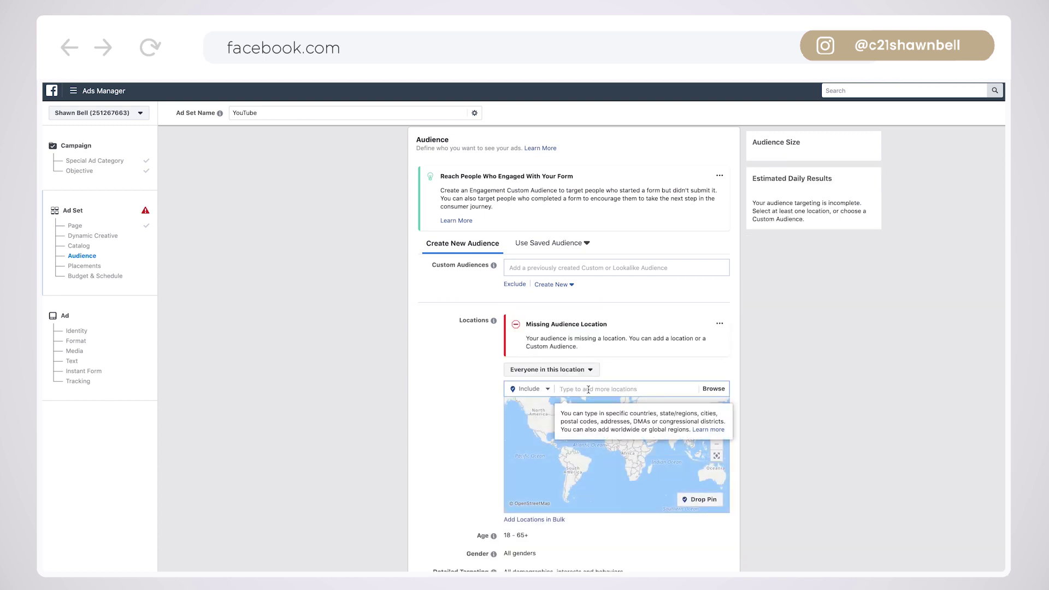
type("calgary")
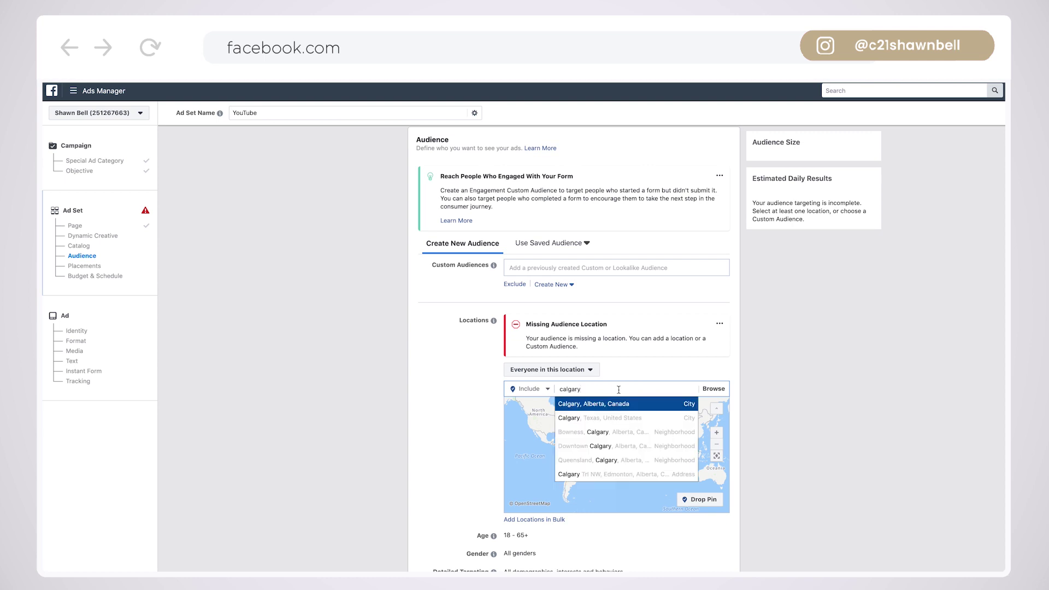
left_click(613, 408)
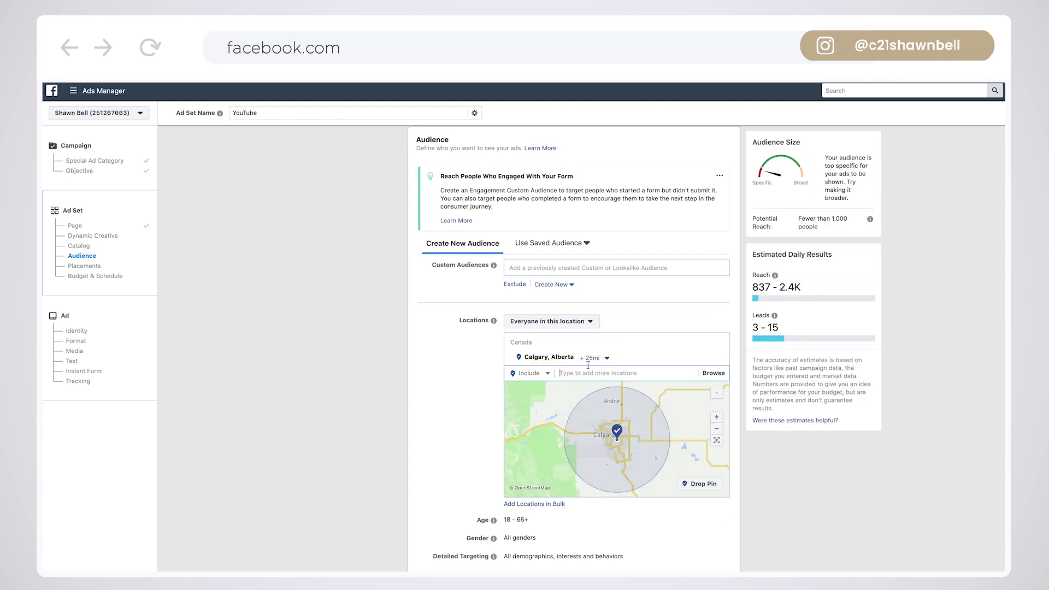
Set the audience's age range to 24–50.
scroll(580, 464, "down", 2)
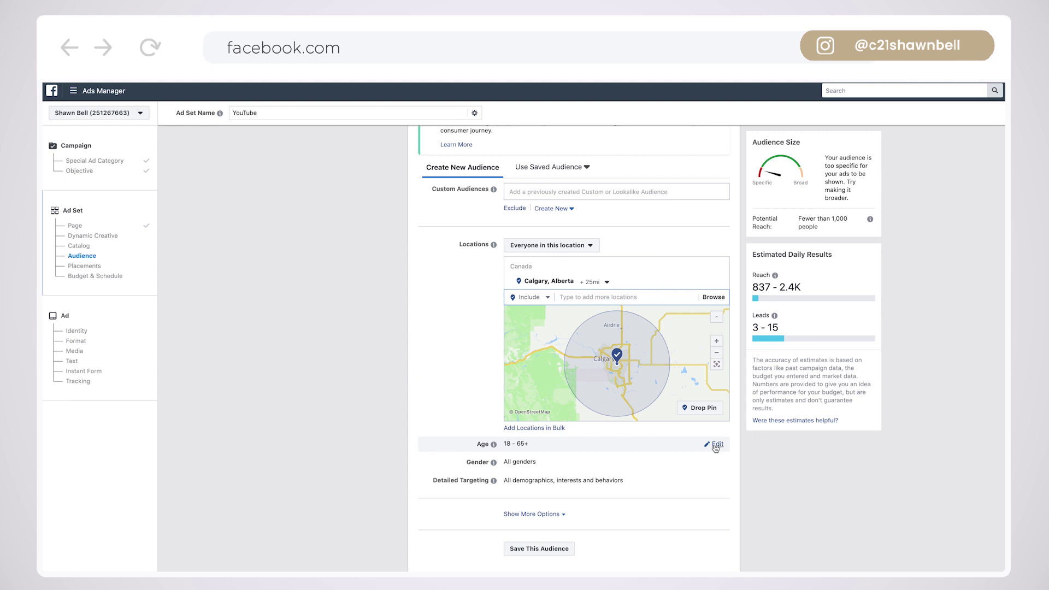
left_click(716, 445)
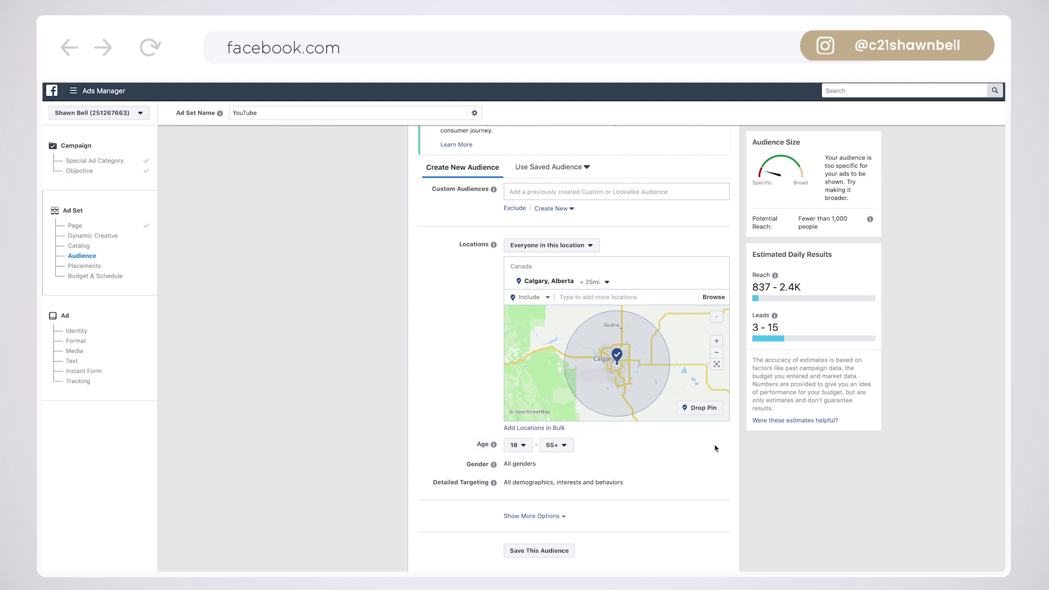
left_click(522, 447)
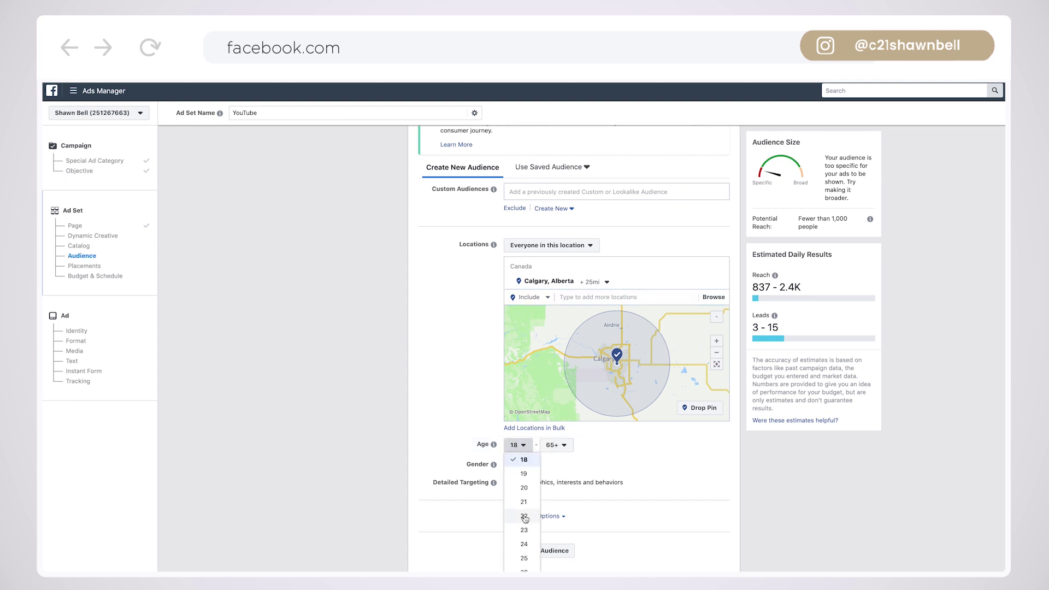
left_click(524, 545)
left_click(567, 449)
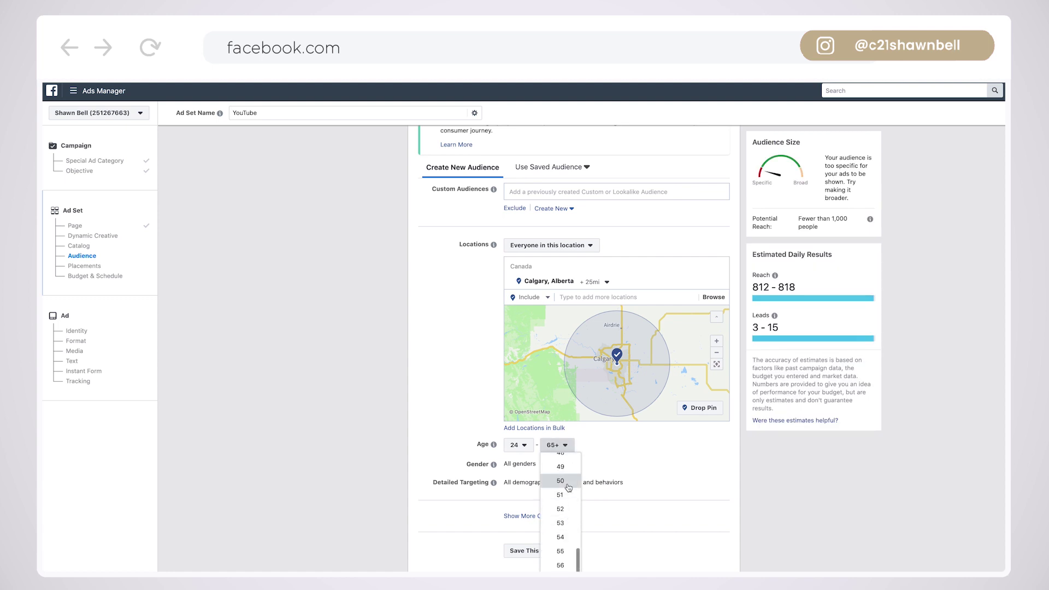
left_click(562, 480)
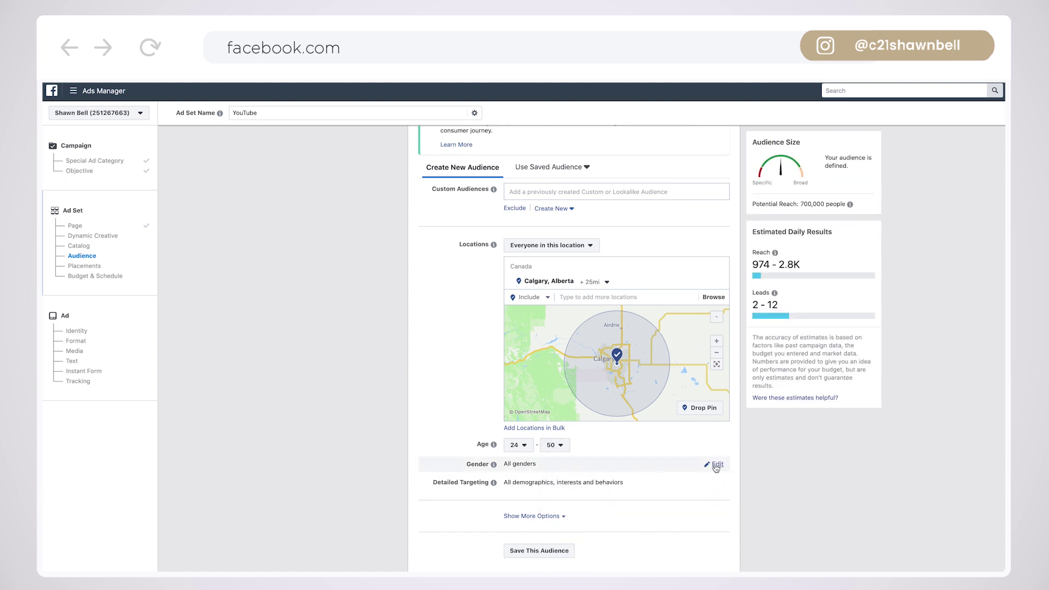
Add the Real estate interest to the audience's detailed targeting.
scroll(700, 467, "down", 1)
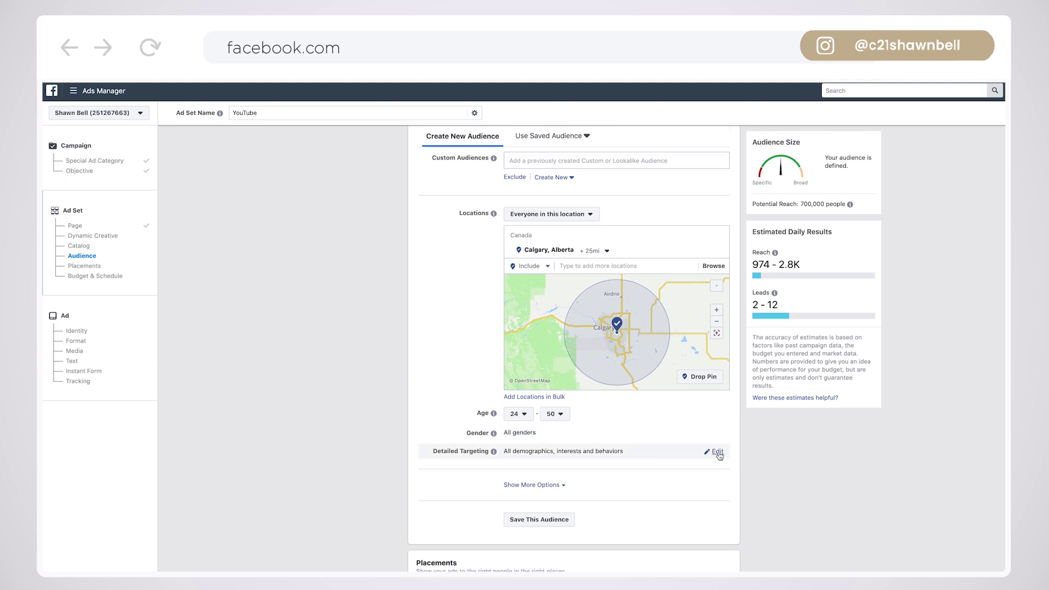
left_click(718, 452)
scroll(671, 453, "down", 2)
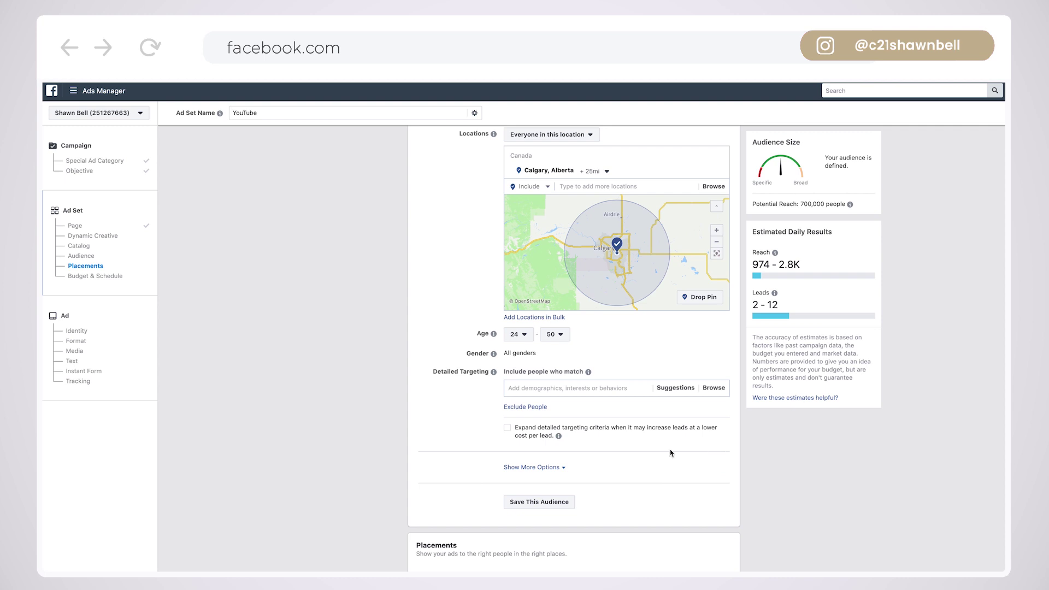
left_click(529, 390)
type("real estate")
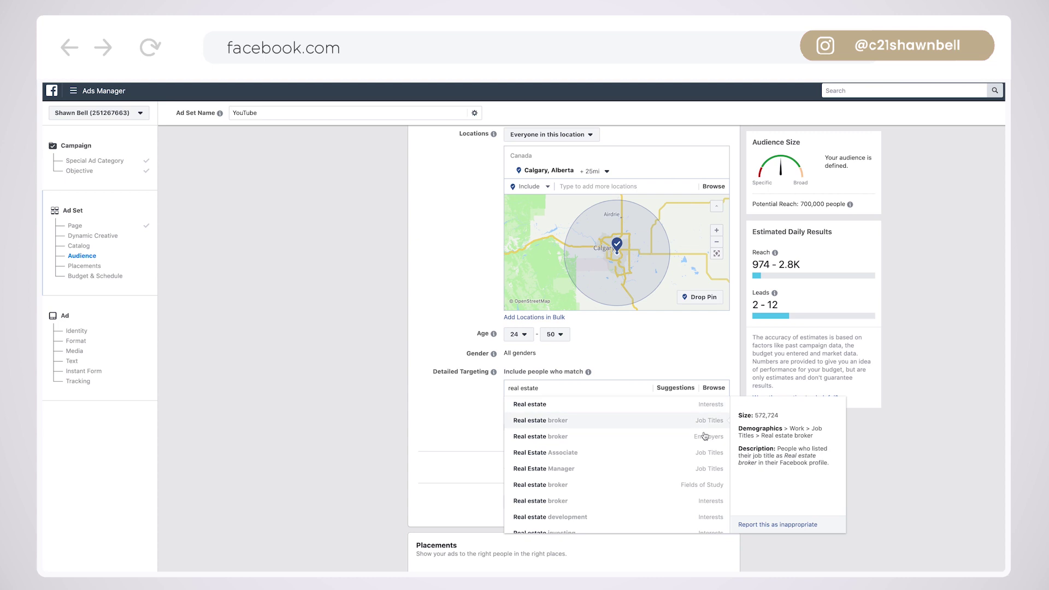
left_click(541, 405)
Add the Real estate development, Real estate investing and Real estate economics interests to the detailed targeting.
type("real")
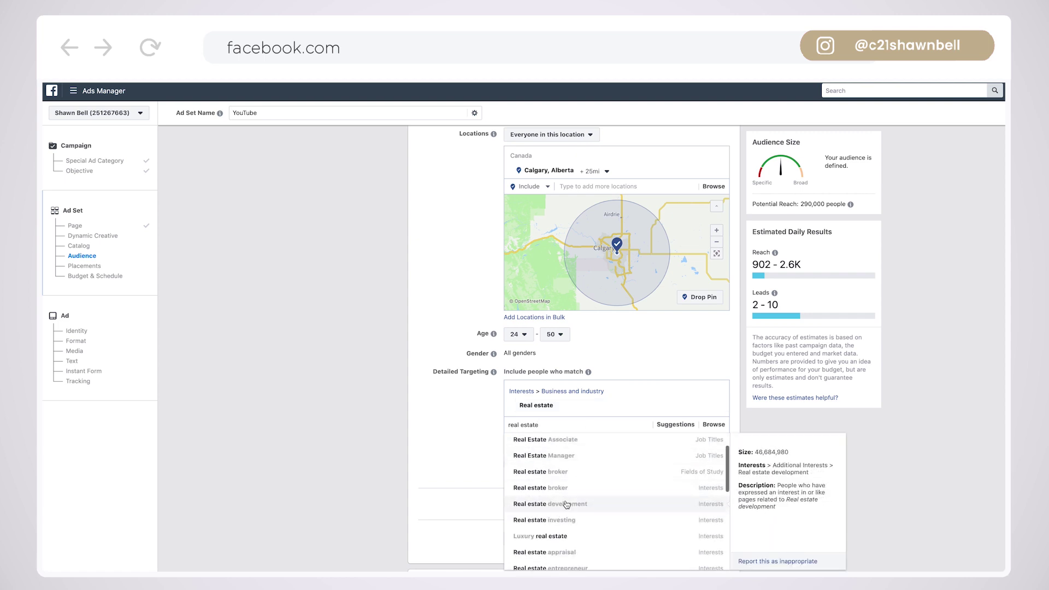
left_click(564, 506)
type("rea")
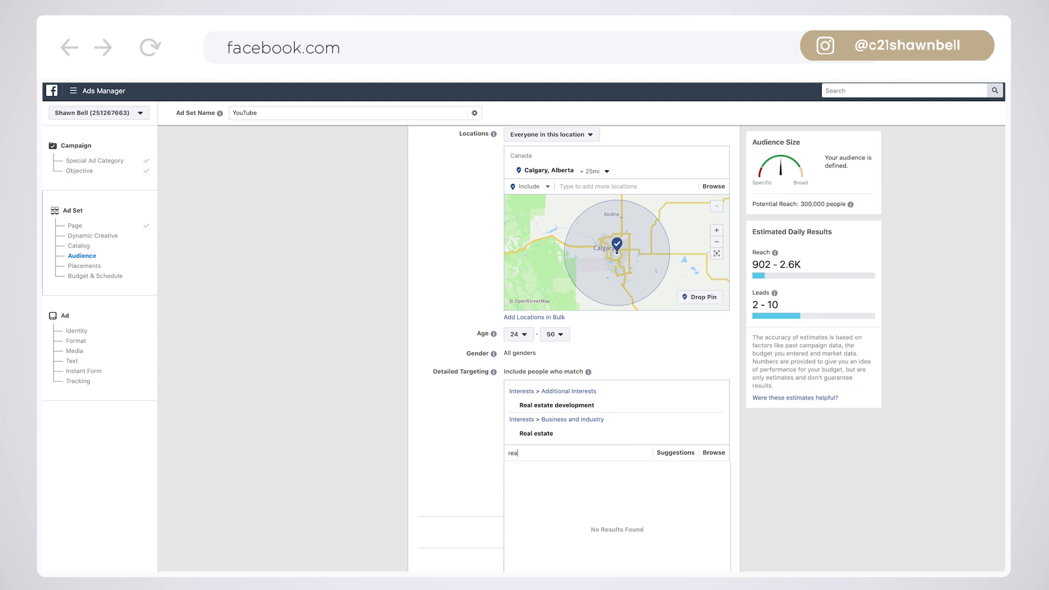
scroll(655, 499, "down", 1)
scroll(638, 521, "down", 1)
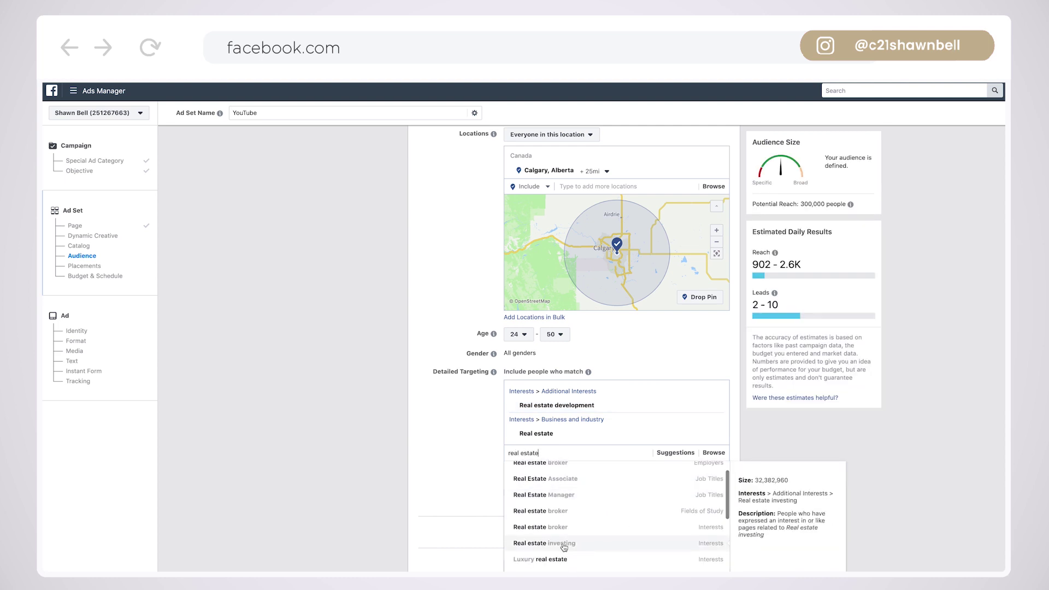
left_click(567, 543)
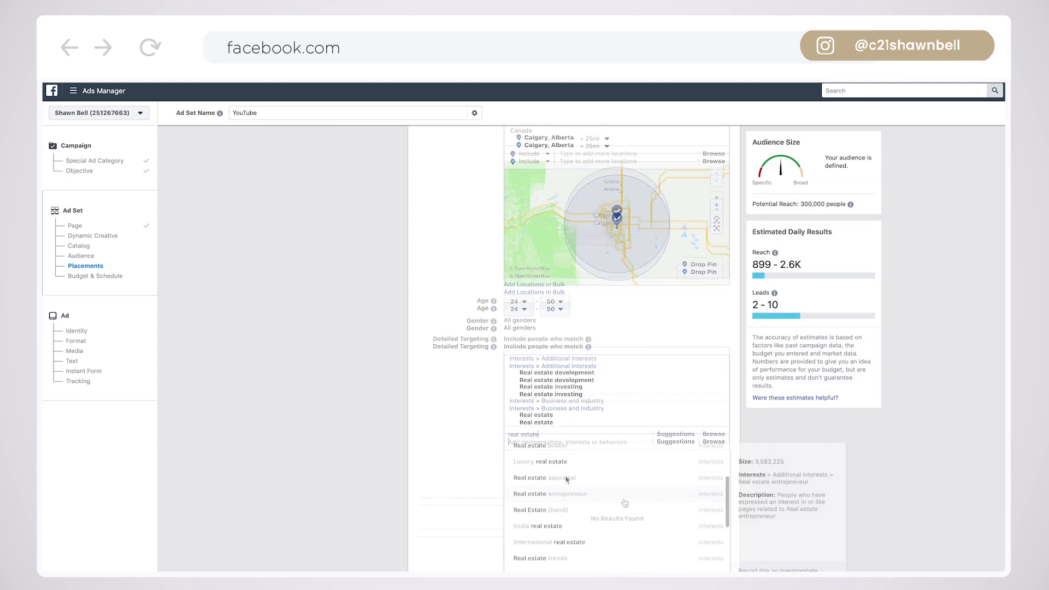
scroll(625, 504, "down", 2)
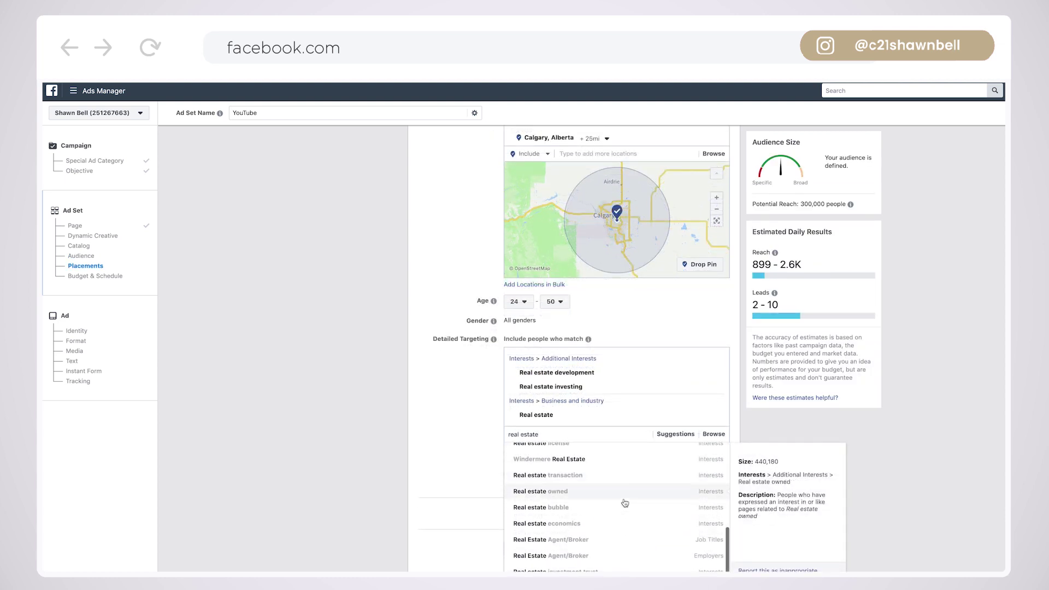
scroll(601, 525, "down", 1)
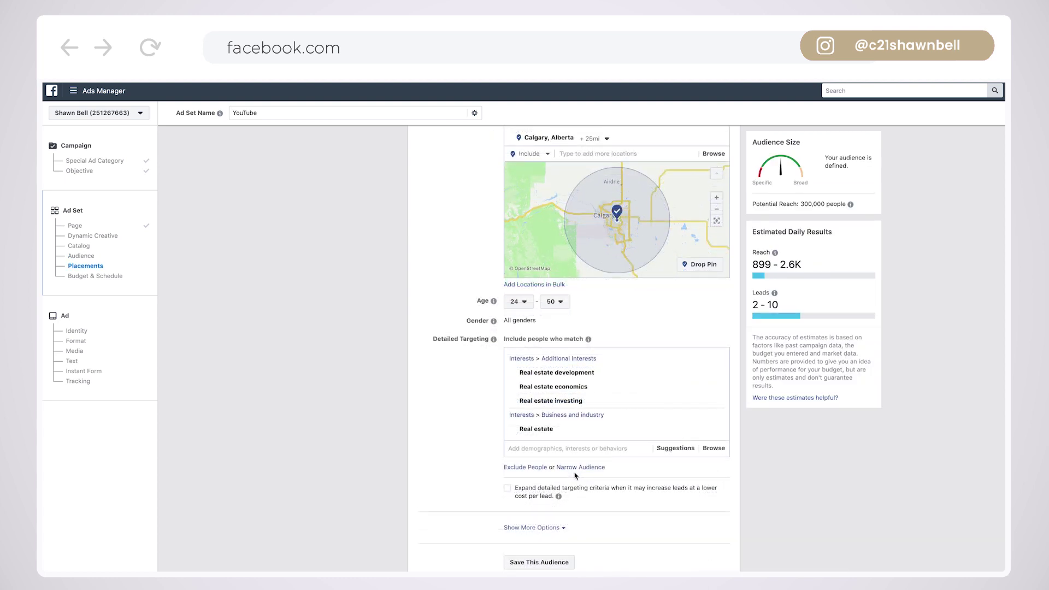
Add an exclusion to the detailed targeting for people with the job title Real estate broker.
left_click(534, 468)
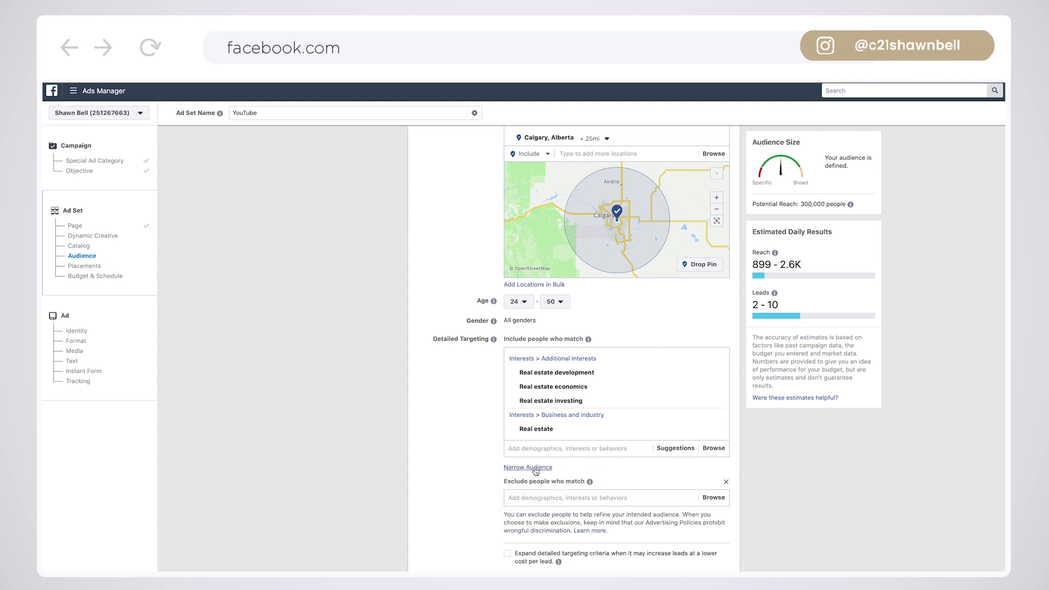
type("real est")
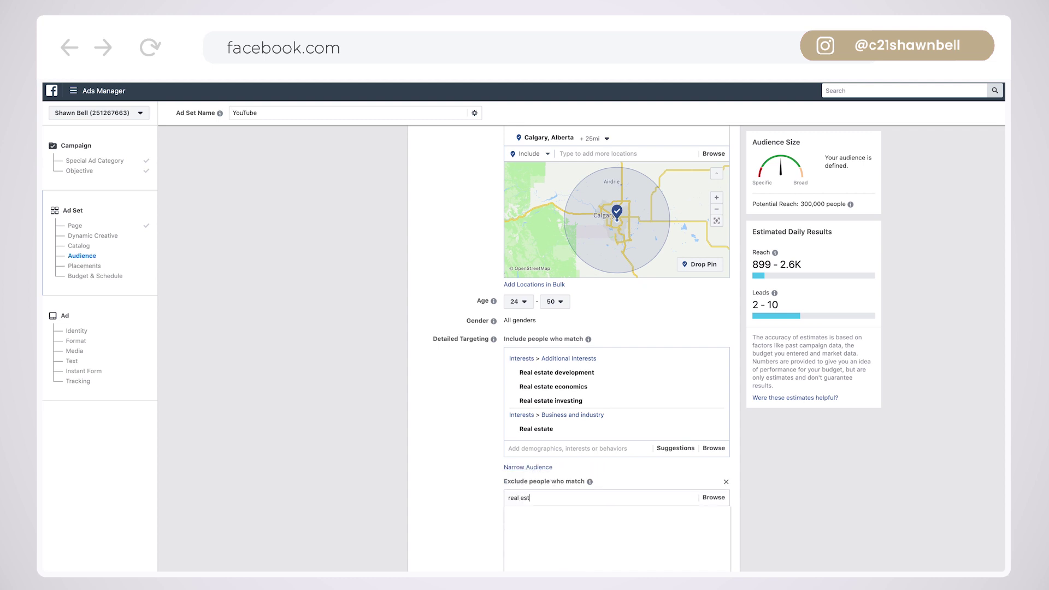
type("ate")
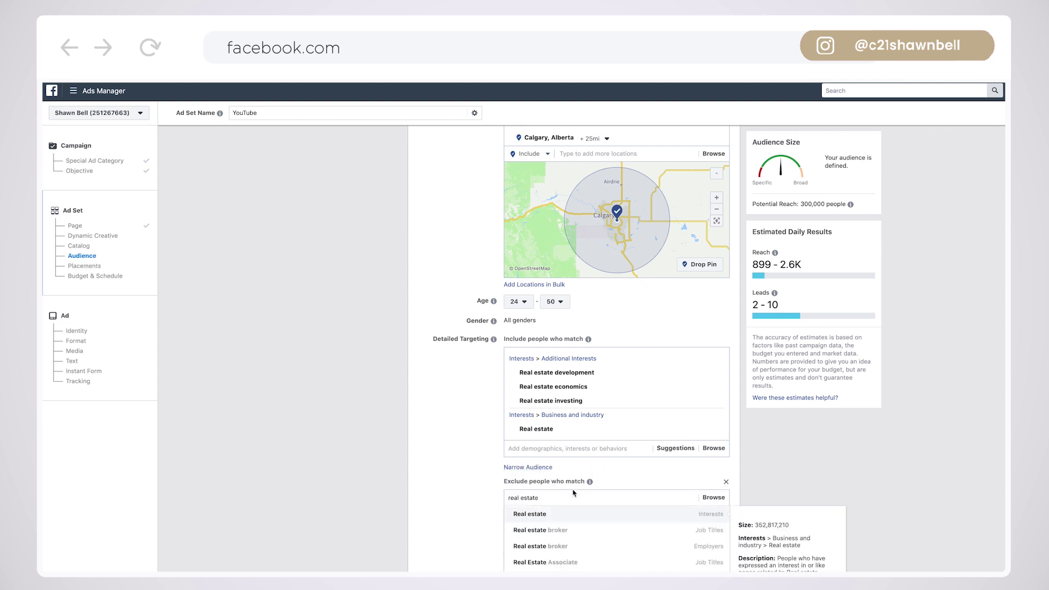
left_click(560, 531)
Exclude people whose employer is listed as Real estate broker from the audience.
key("BackSpace")
key("BackSpace")
key("BackSpace")
key("BackSpace")
key("BackSpace")
key("BackSpace")
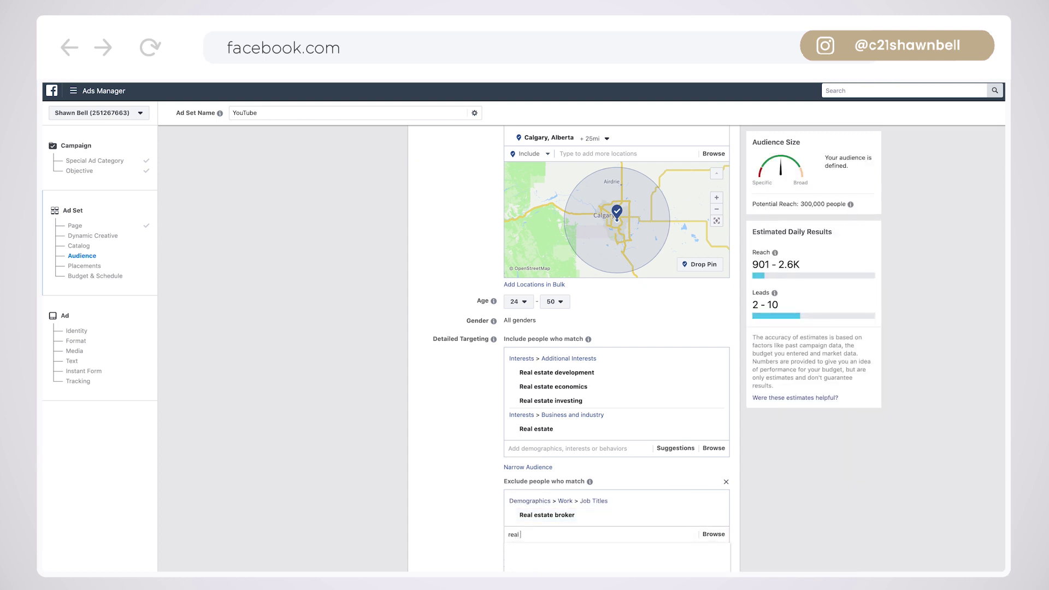
scroll(689, 543, "down", 3)
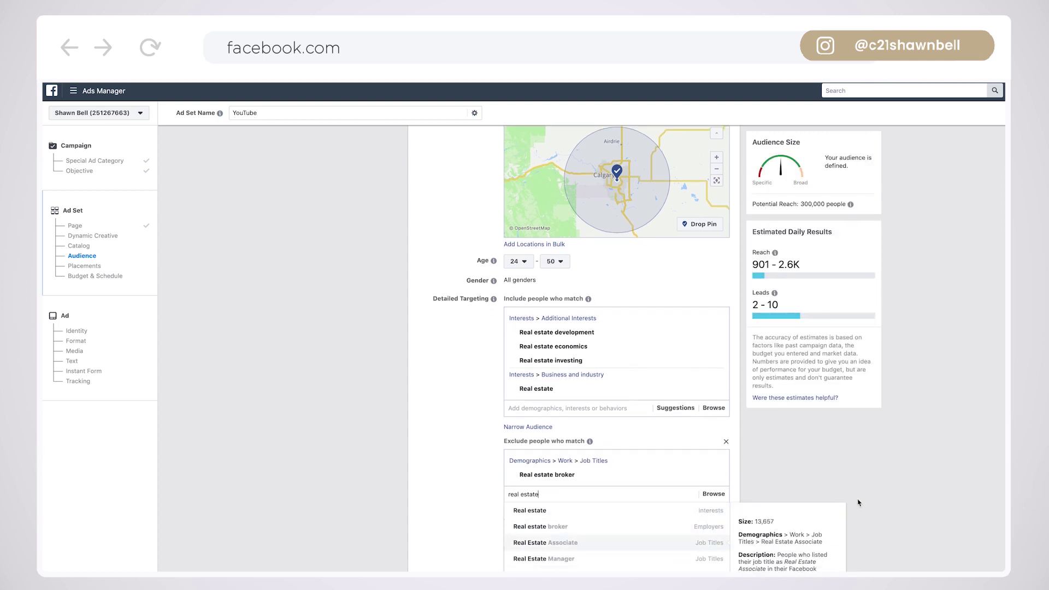
left_click(550, 494)
Exclude people with the job titles Real Estate Associate and Real Estate Manager.
key("BackSpace")
key("BackSpace")
key("BackSpace")
key("BackSpace")
key("BackSpace")
key("BackSpace")
key("BackSpace")
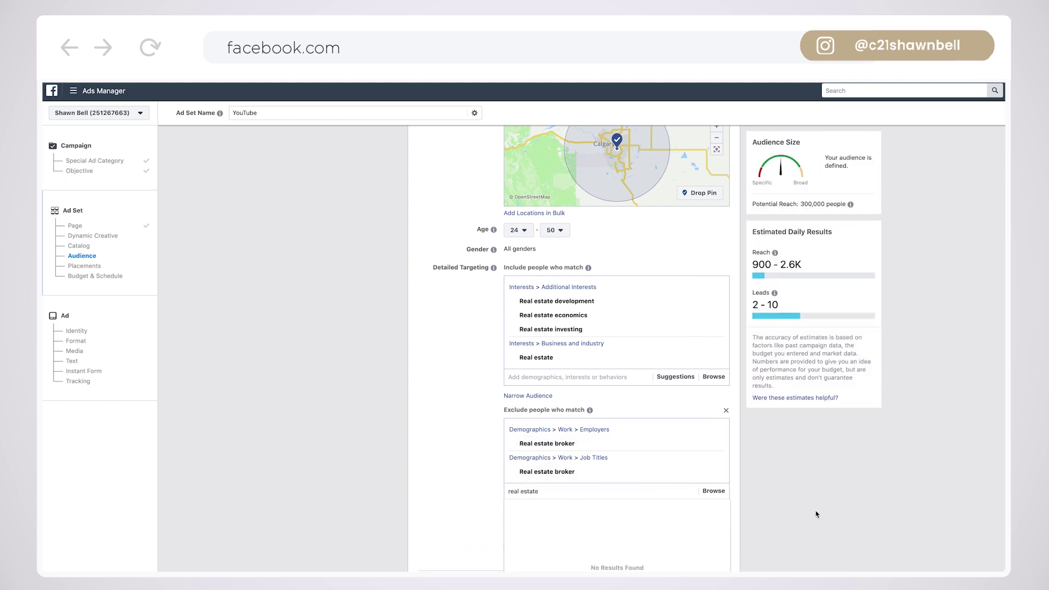
scroll(746, 532, "down", 1)
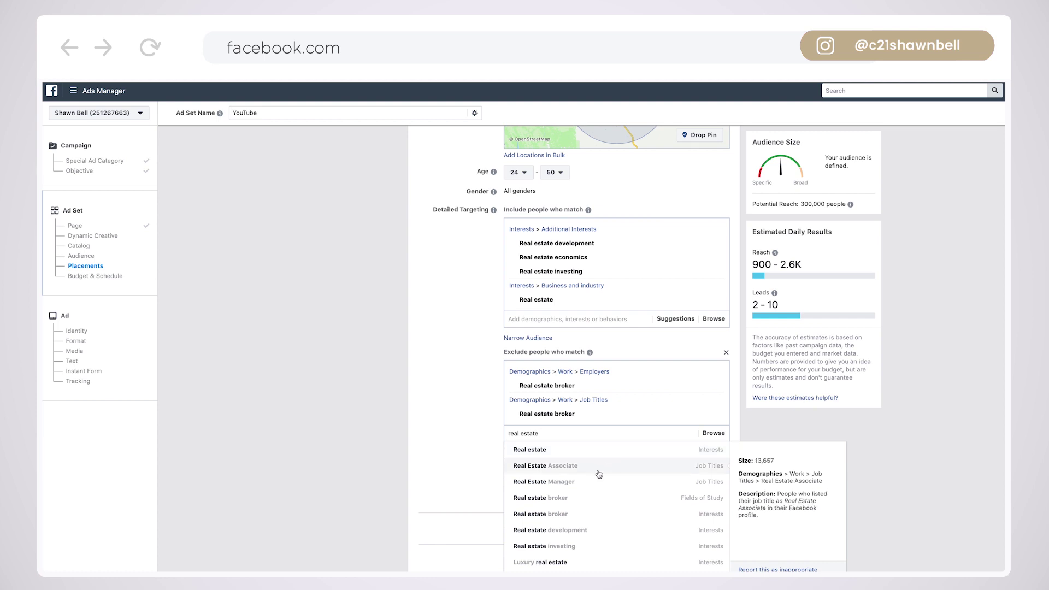
left_click(568, 470)
type("real")
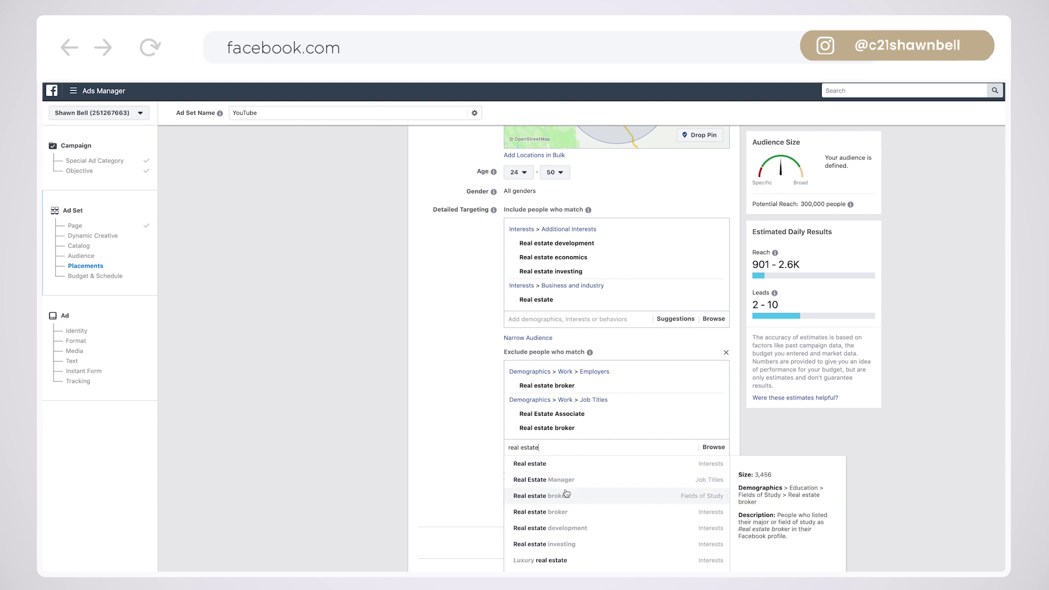
left_click(556, 481)
Exclude Real Estate Agent/Broker both as a job title and as an employer.
type("real es")
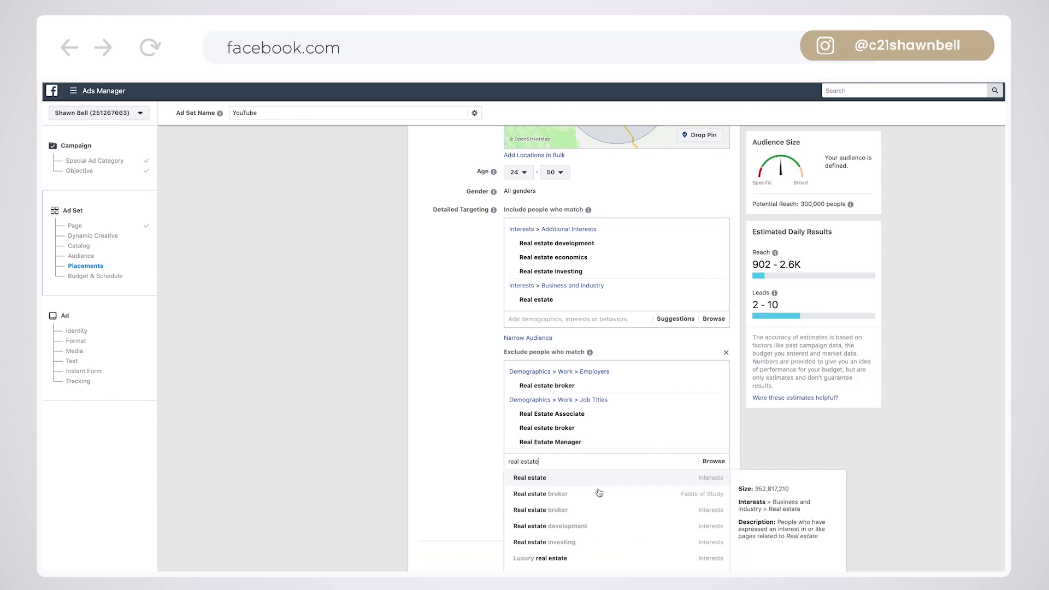
scroll(600, 498, "down", 5)
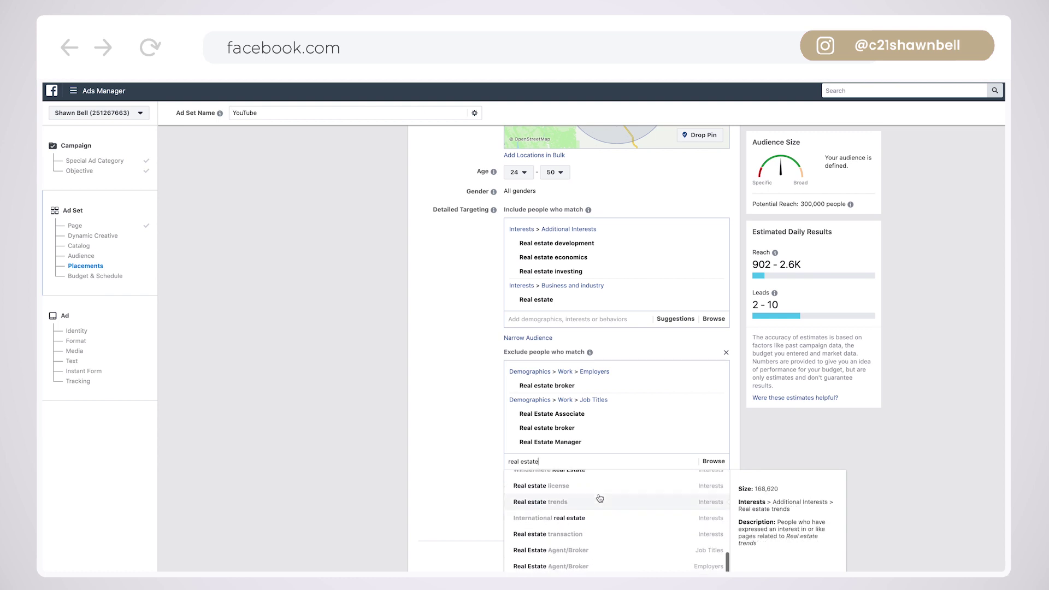
left_click(561, 551)
type("real esta")
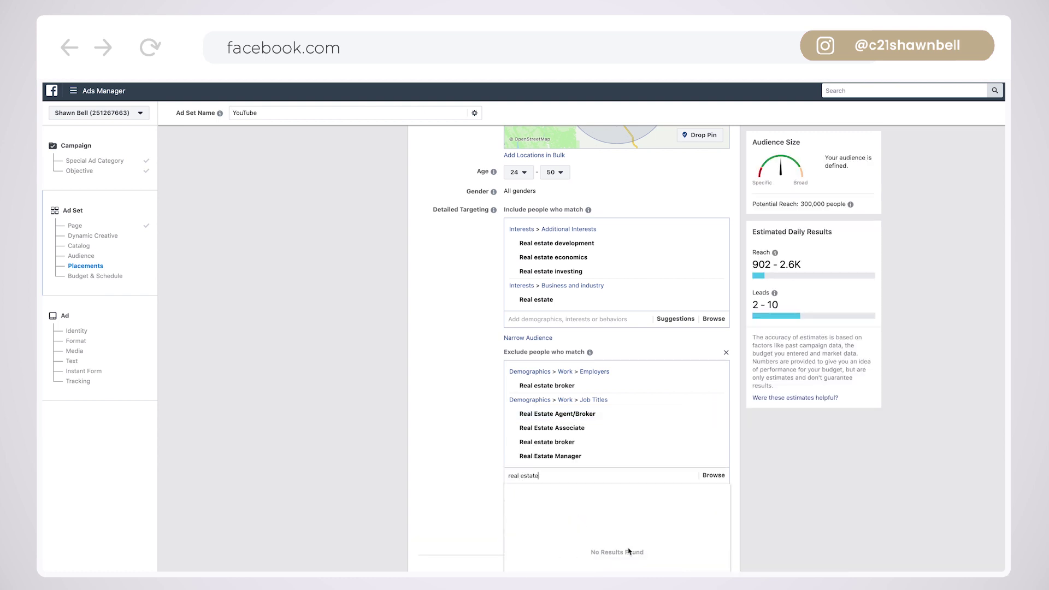
type("te")
scroll(601, 547, "down", 5)
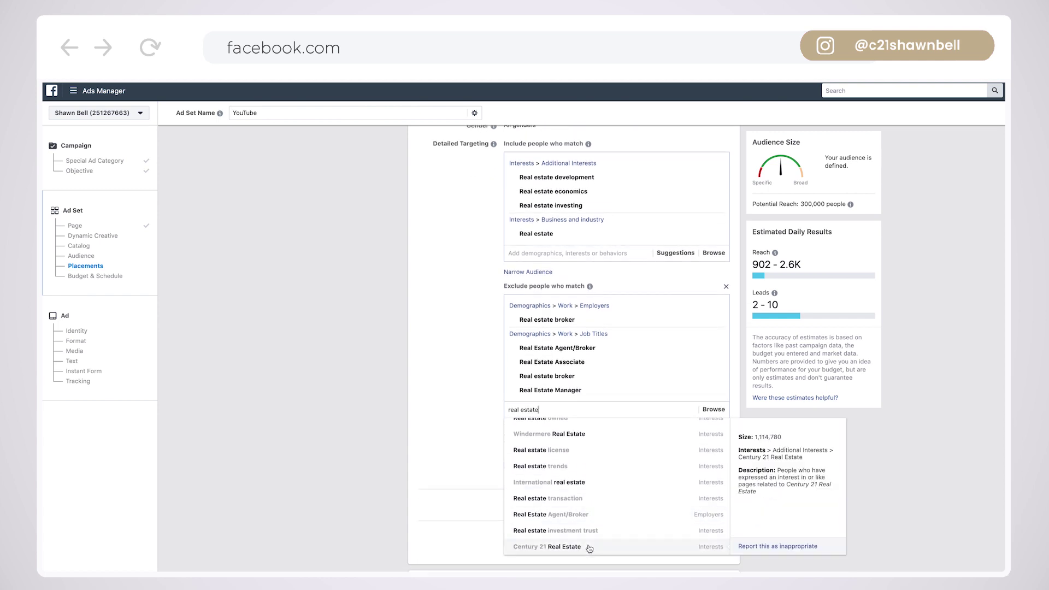
left_click(551, 514)
Review the audience size, the estimated daily results and the included and excluded targeting criteria.
scroll(492, 405, "up", 4)
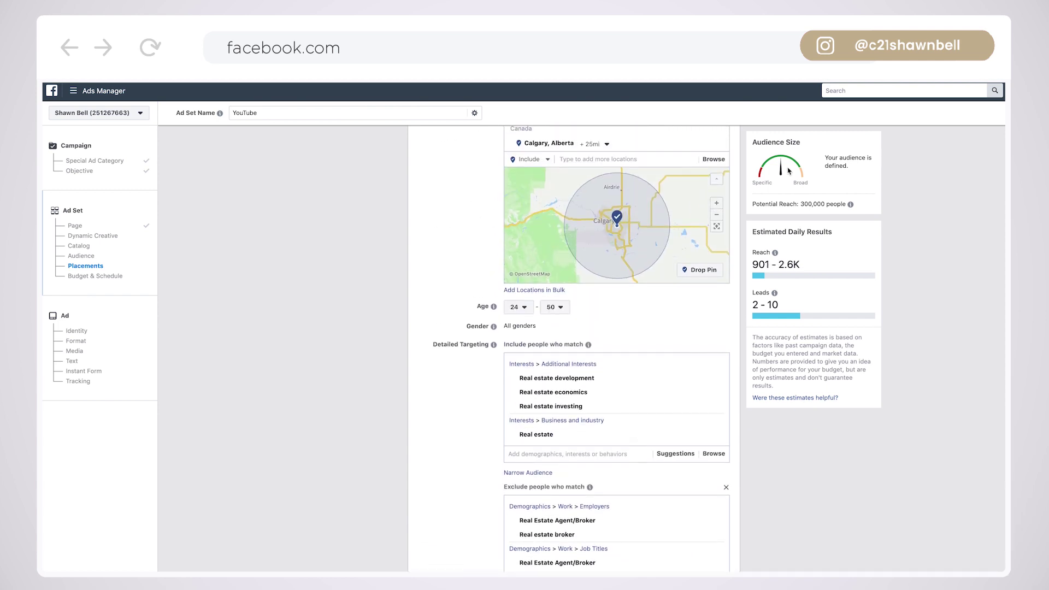
scroll(755, 346, "down", 1)
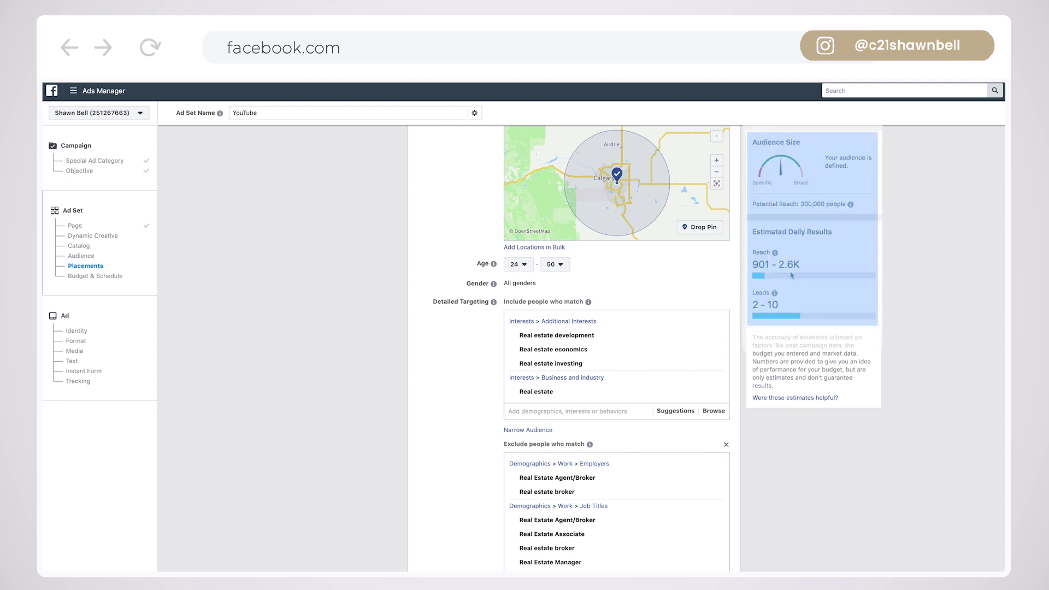
mouse_move(780, 296)
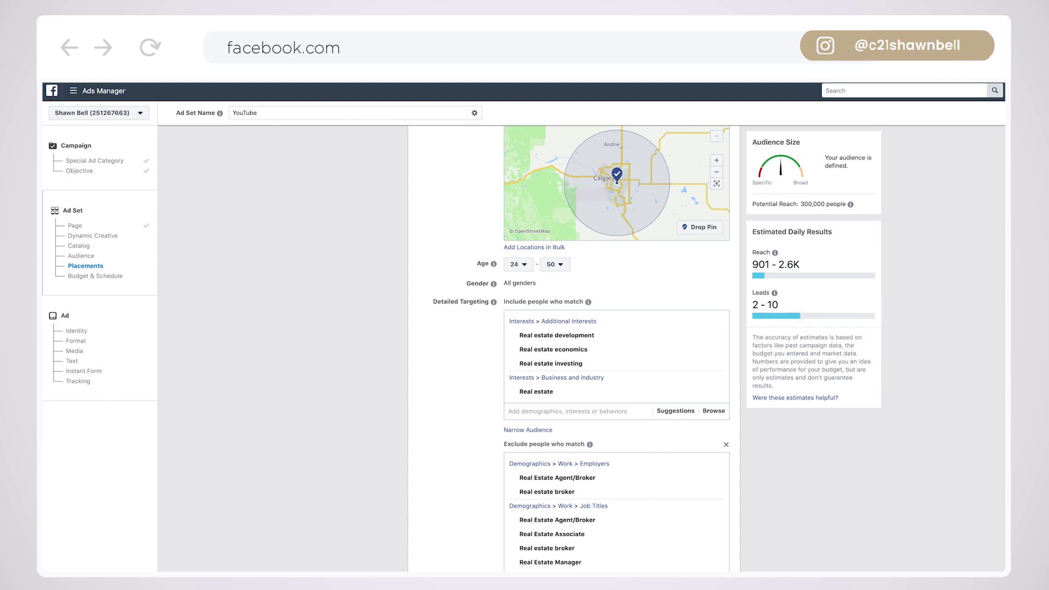
scroll(642, 443, "down", 3)
scroll(642, 443, "up", 3)
scroll(644, 442, "down", 1)
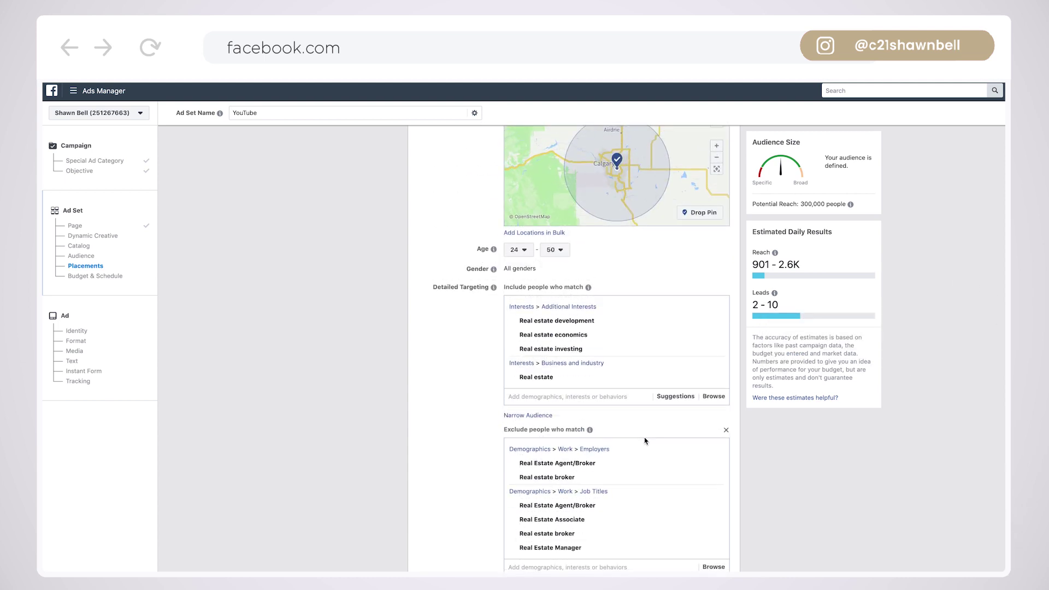
Narrow the audience by adding a must-also-match condition to the detailed targeting.
scroll(640, 438, "down", 2)
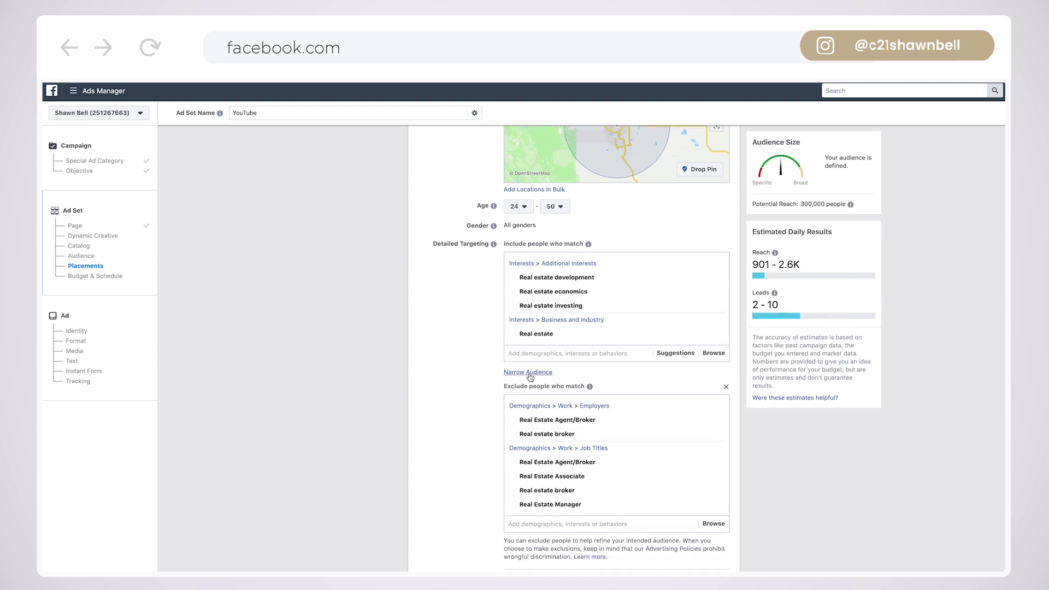
scroll(530, 377, "down", 1)
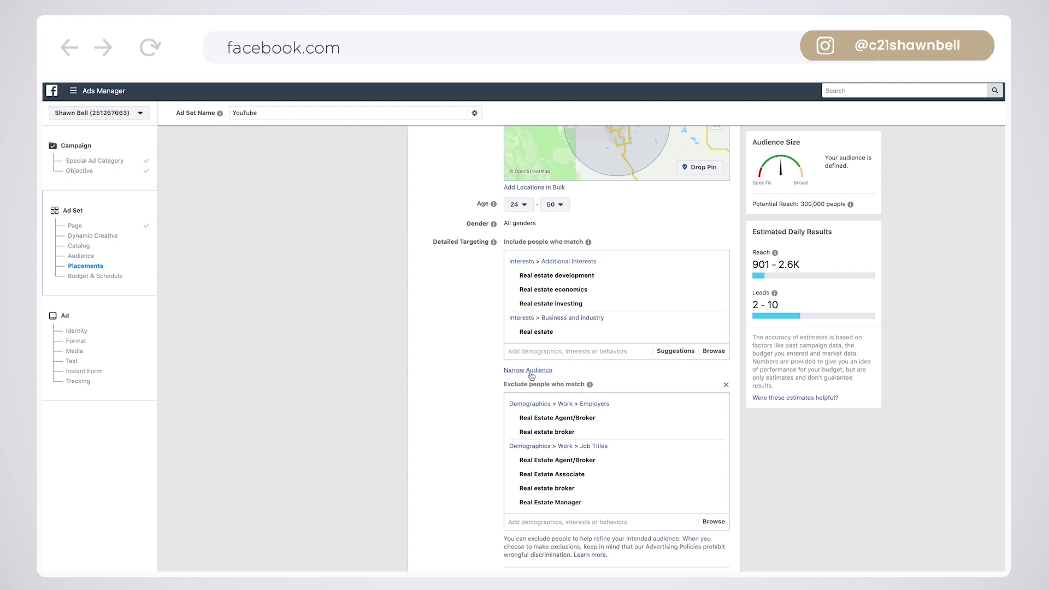
left_click(532, 376)
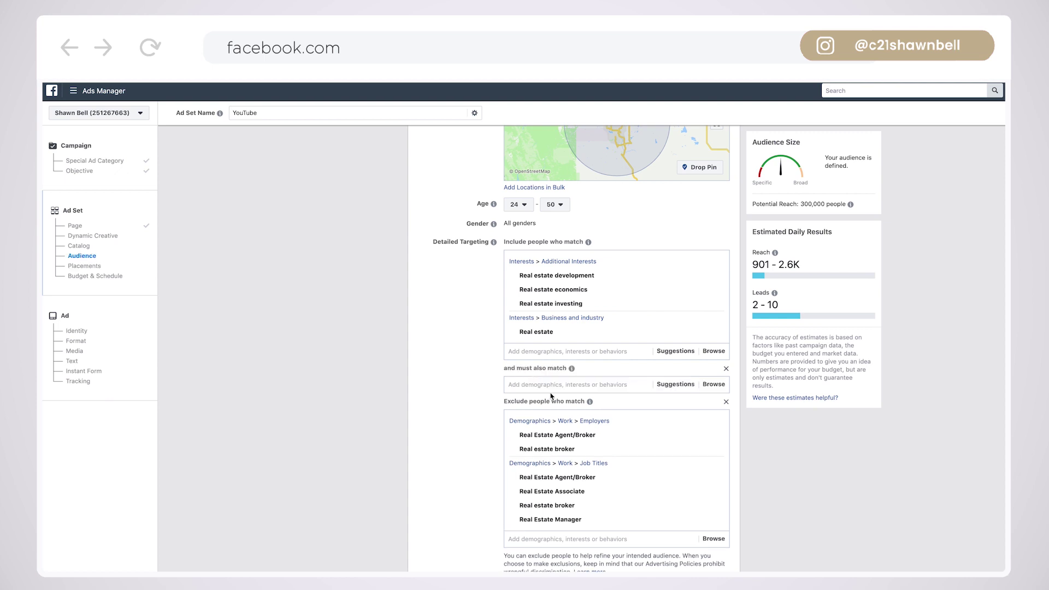
left_click(549, 387)
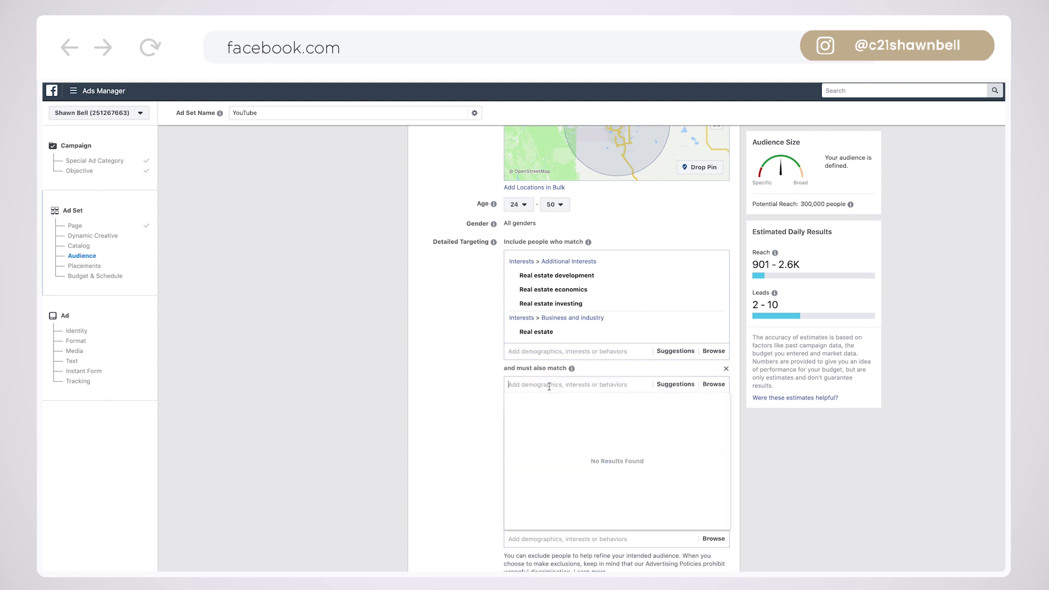
Require the audience to also match Parents (All) from the parents demographics, and check the updated audience estimates.
left_click(715, 384)
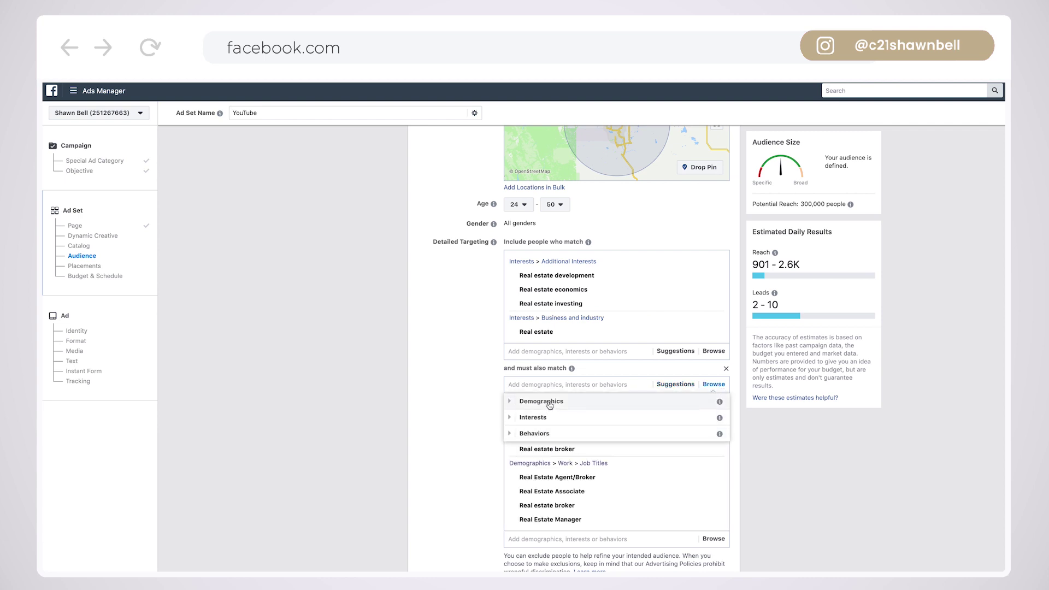
left_click(550, 403)
scroll(574, 469, "down", 1)
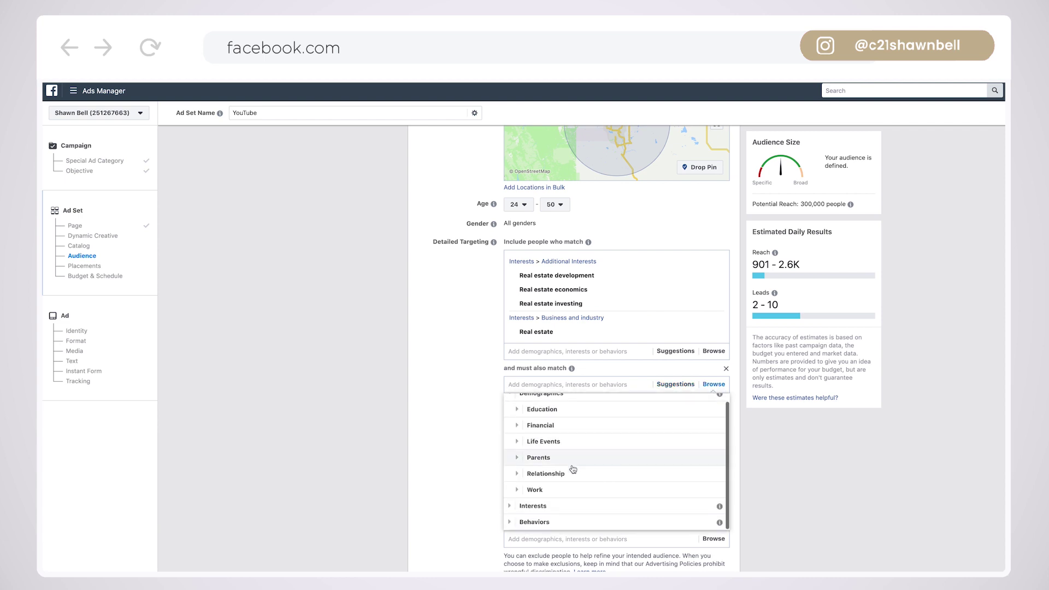
left_click(543, 459)
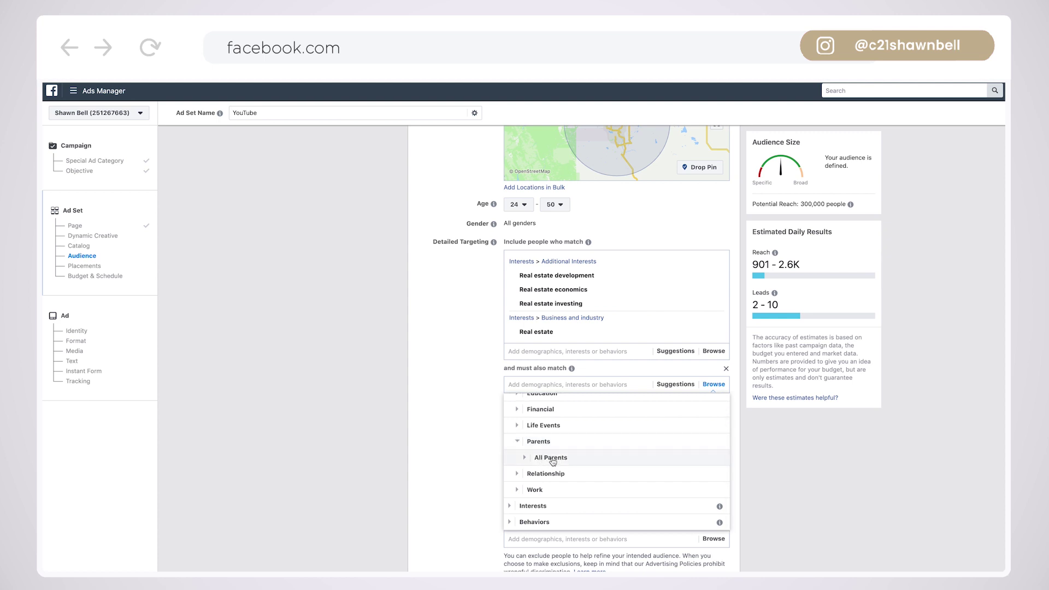
left_click(552, 461)
scroll(574, 469, "down", 1)
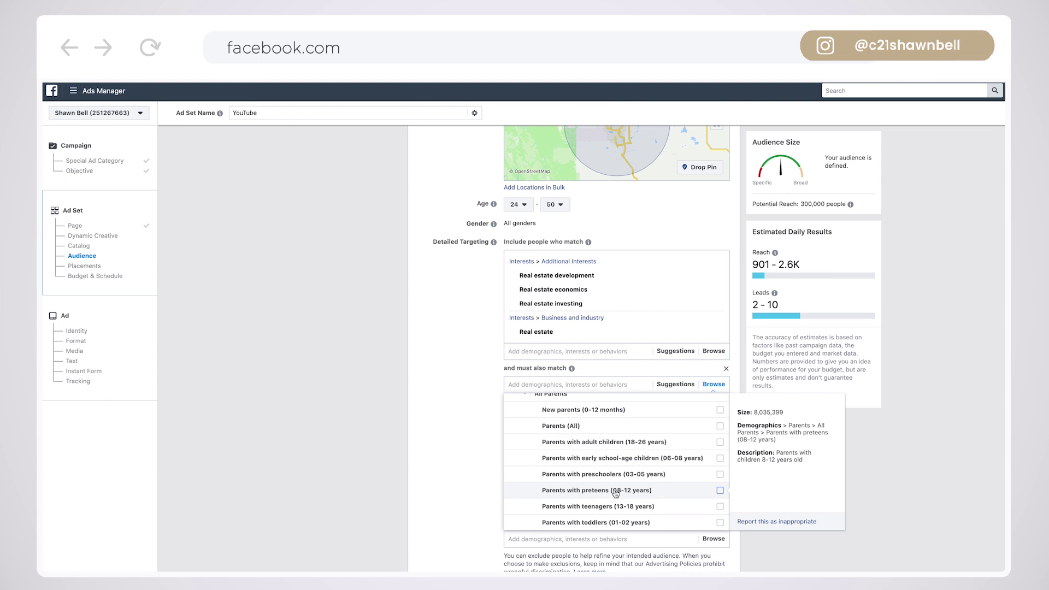
scroll(616, 492, "up", 1)
scroll(616, 491, "down", 1)
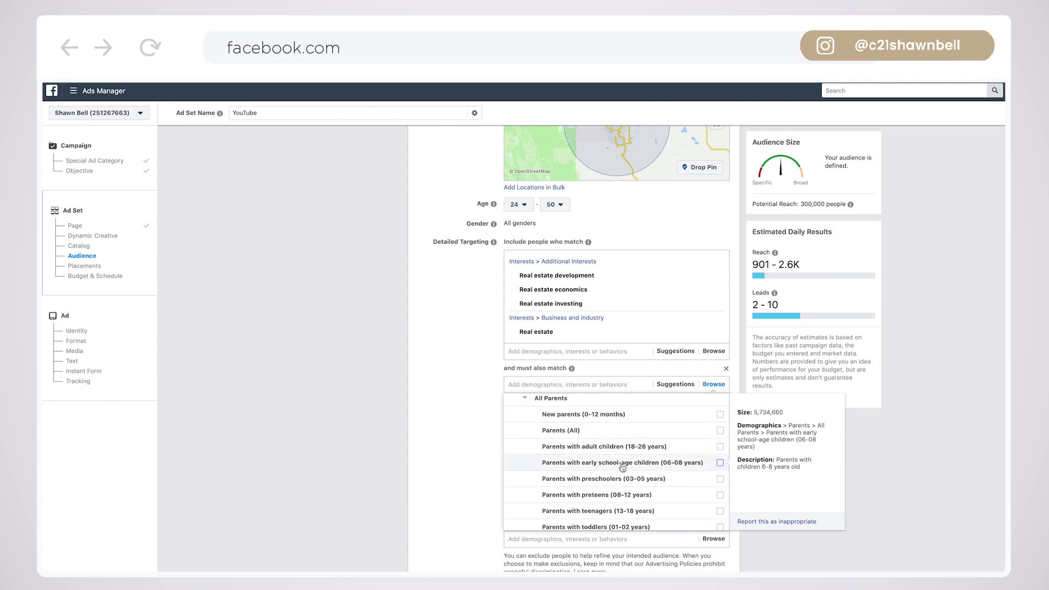
scroll(574, 465, "up", 3)
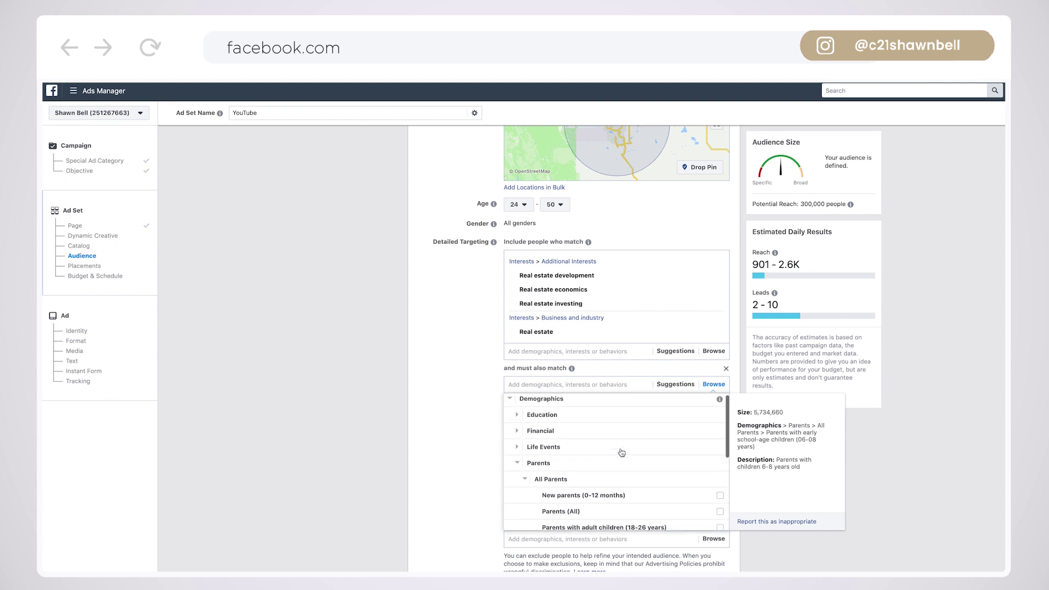
left_click(563, 513)
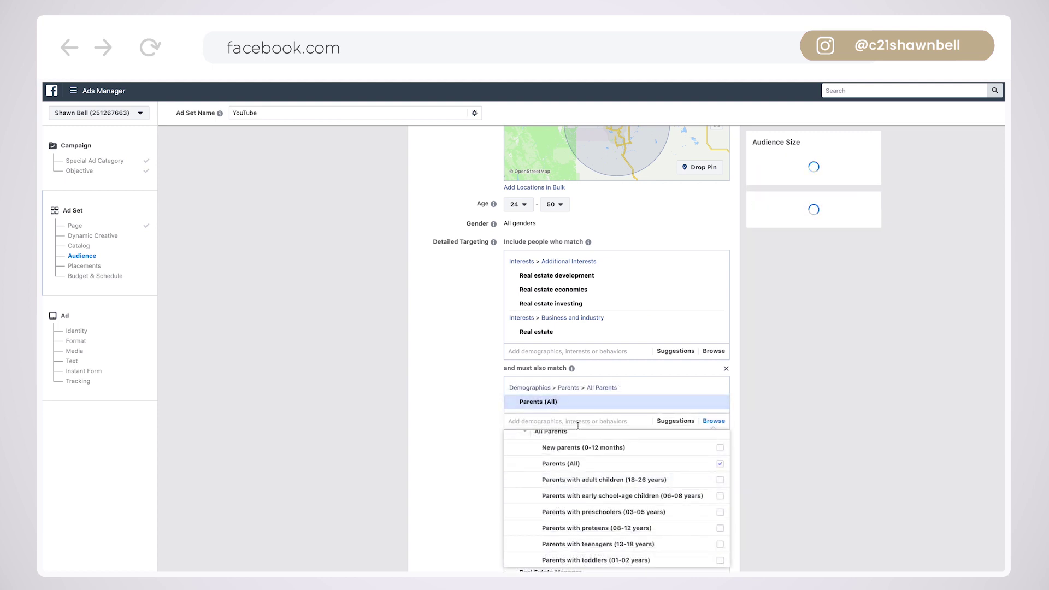
scroll(897, 350, "up", 1)
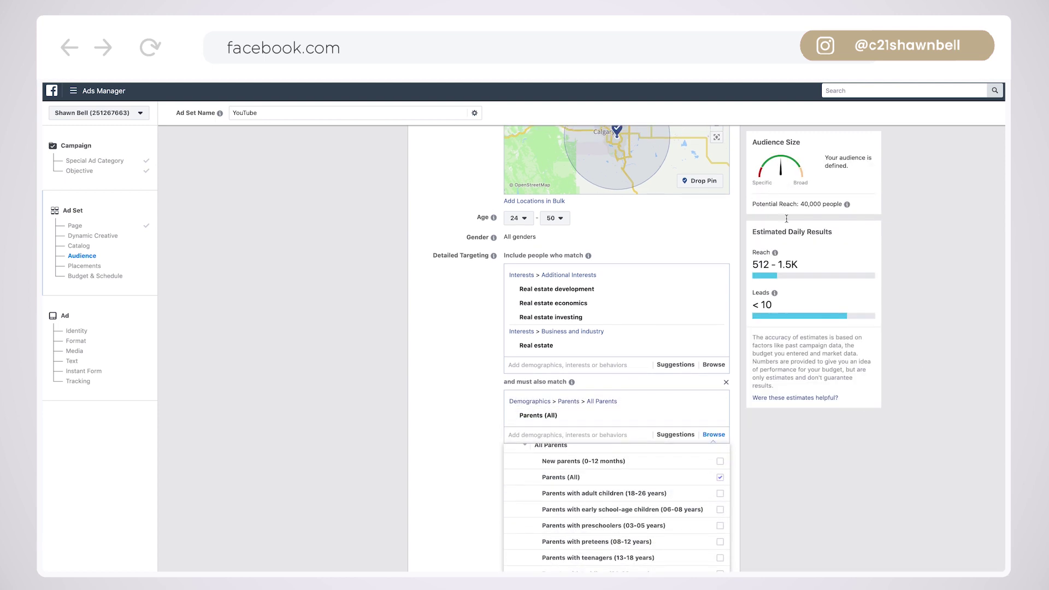
left_click_drag(747, 131, 846, 320)
Show the additional audience options and set the audience's language to English (All).
scroll(819, 319, "down", 10)
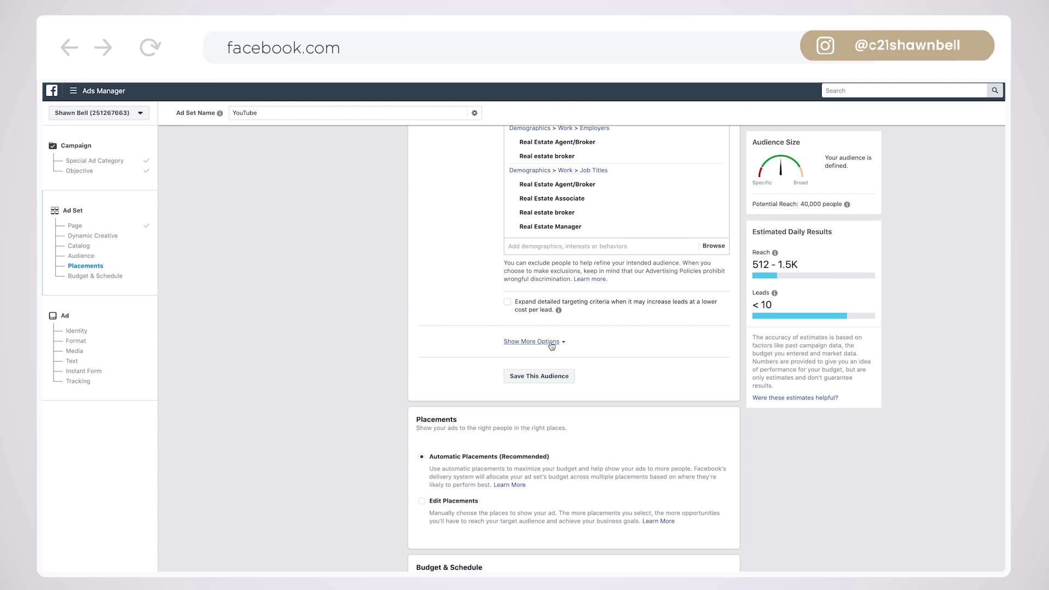
left_click(550, 342)
scroll(575, 348, "down", 1)
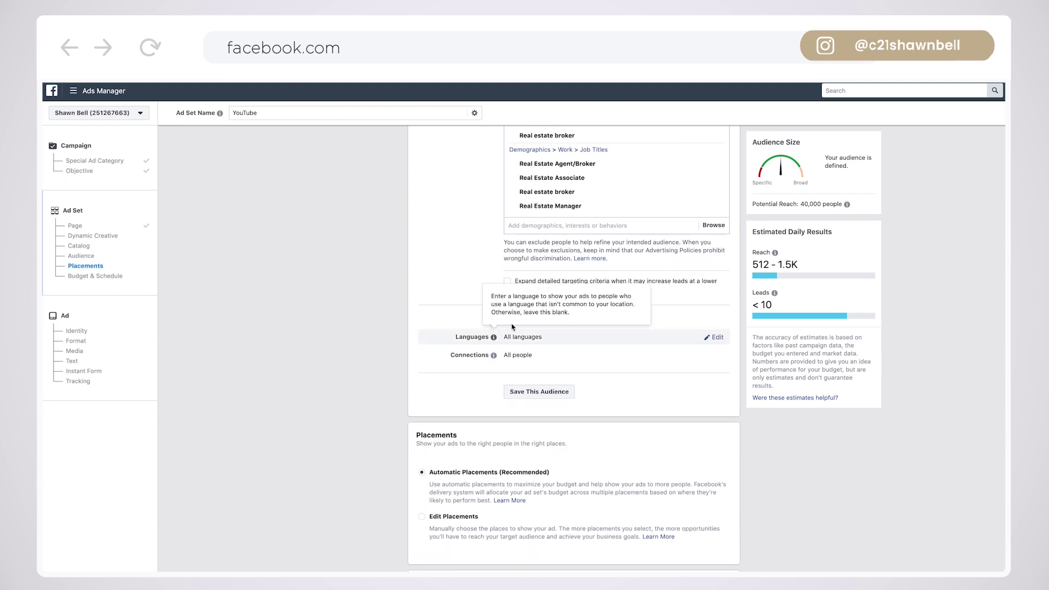
left_click(715, 337)
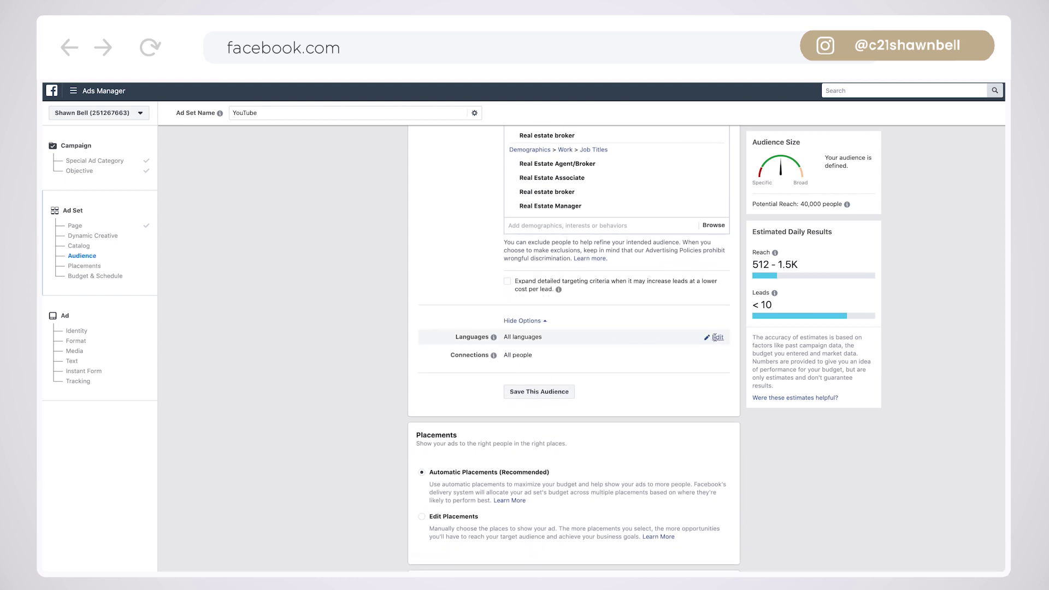
left_click(524, 339)
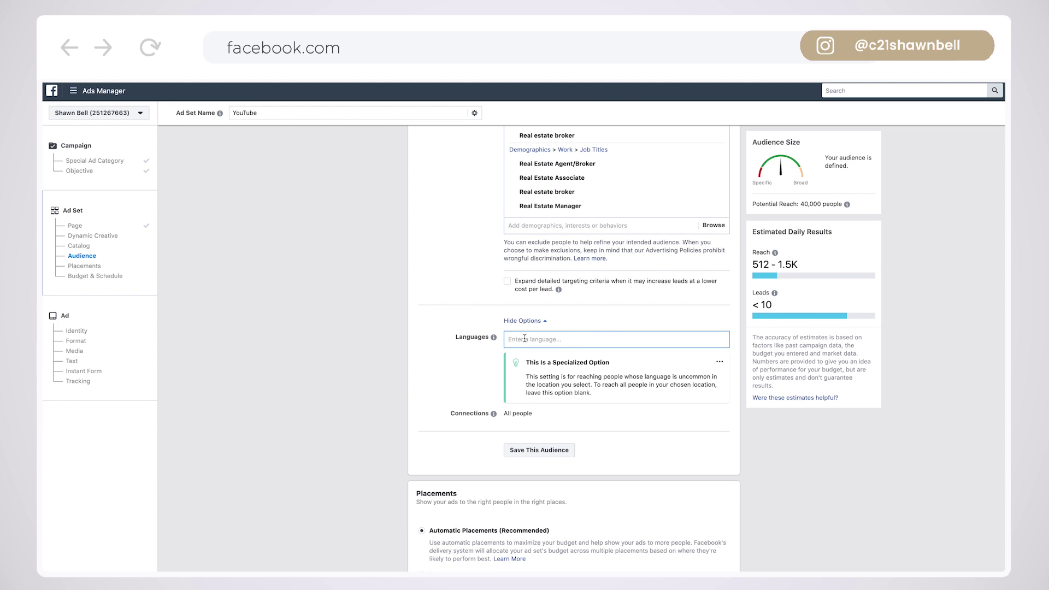
type("english")
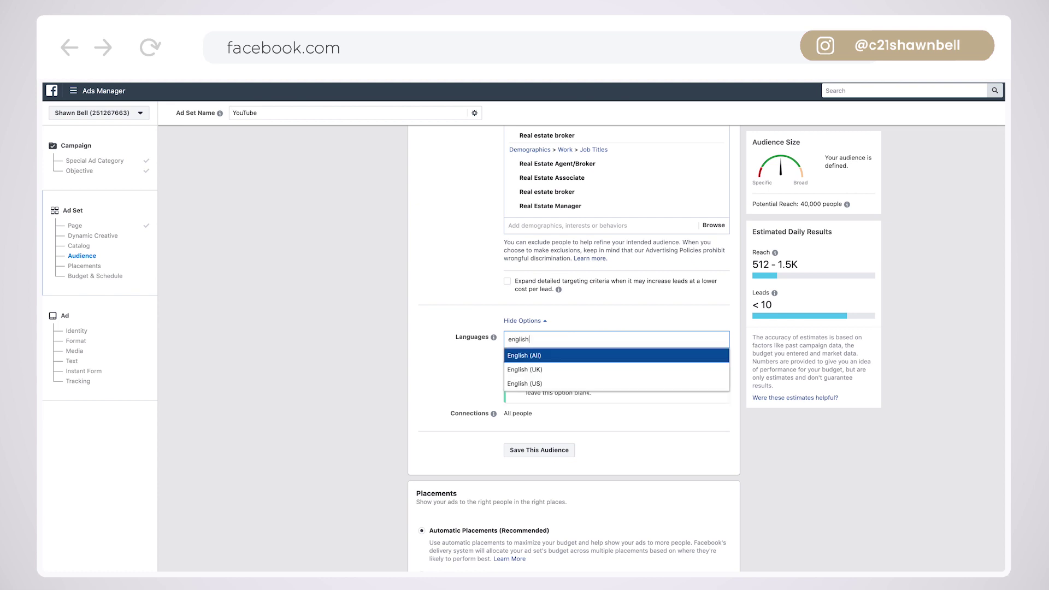
left_click(528, 359)
scroll(377, 352, "down", 1)
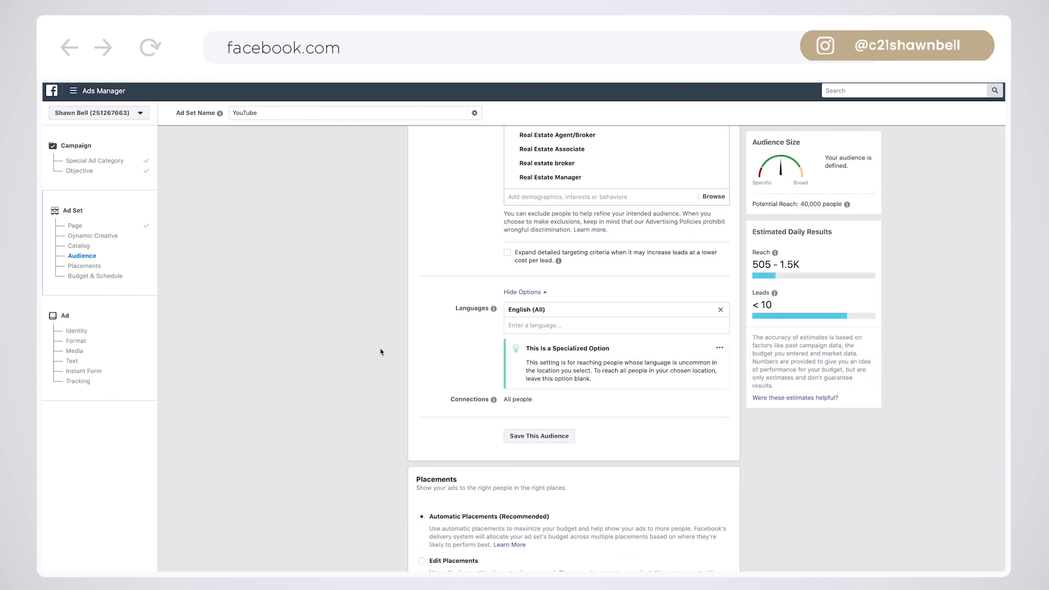
scroll(387, 347, "down", 5)
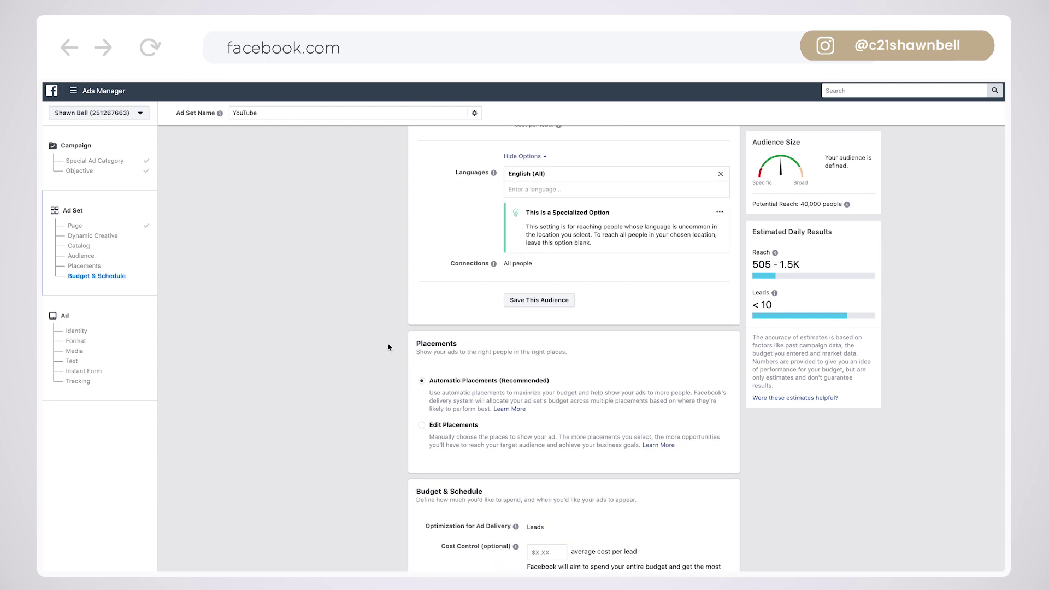
Switch the ad set from automatic placements to manually edited ones and exclude the Instagram platform.
scroll(389, 348, "down", 3)
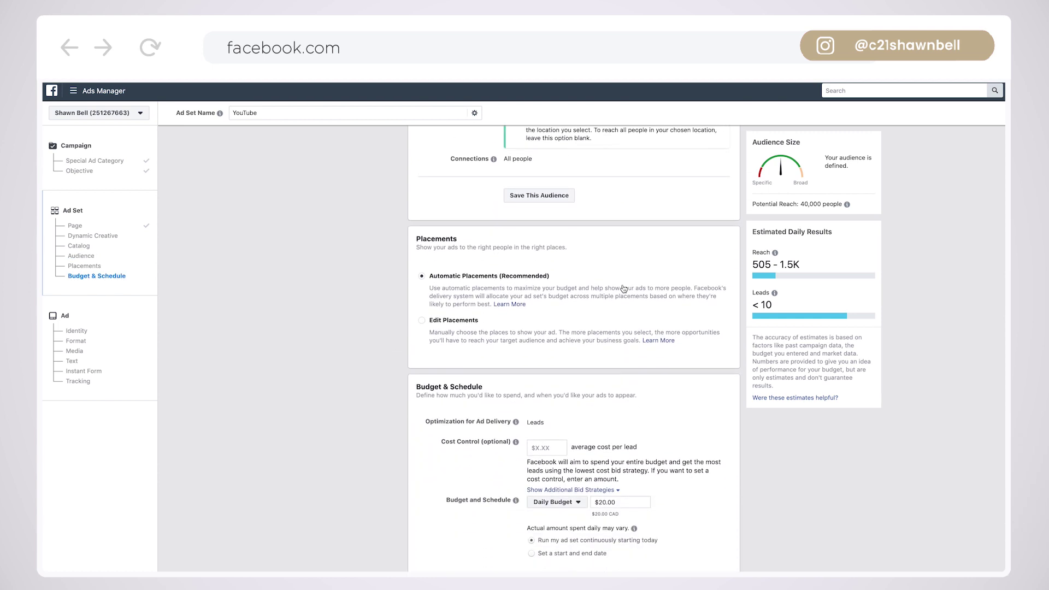
scroll(574, 303, "down", 1)
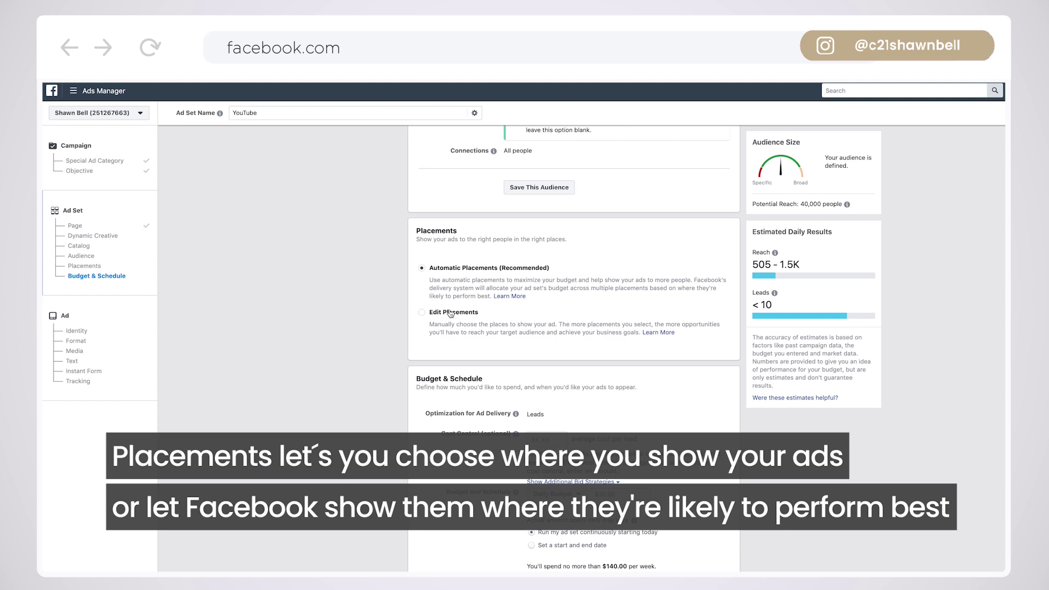
left_click(430, 312)
scroll(449, 314, "down", 1)
scroll(449, 314, "down", 3)
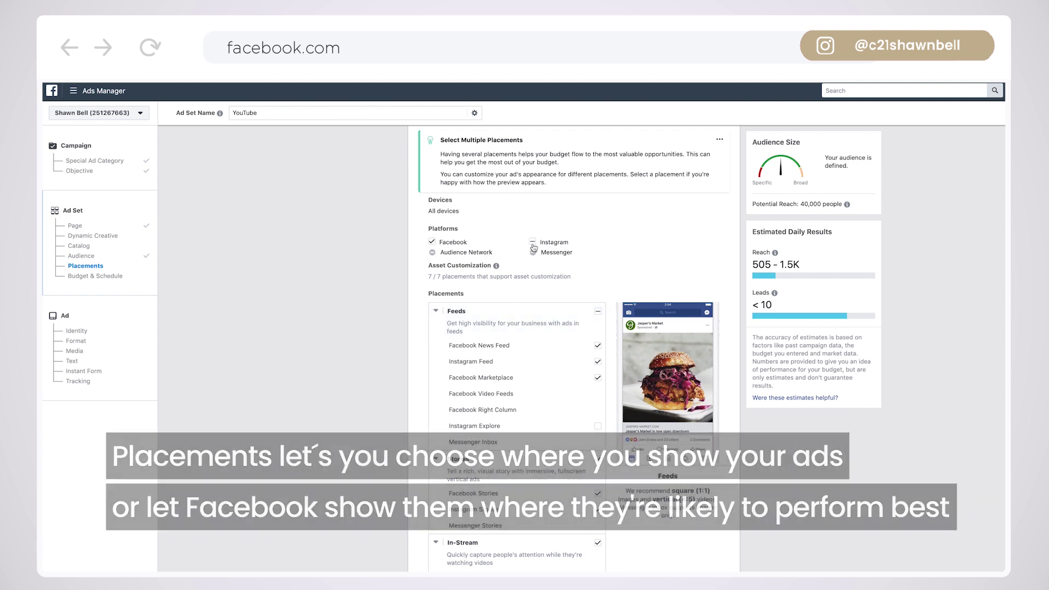
left_click(533, 243)
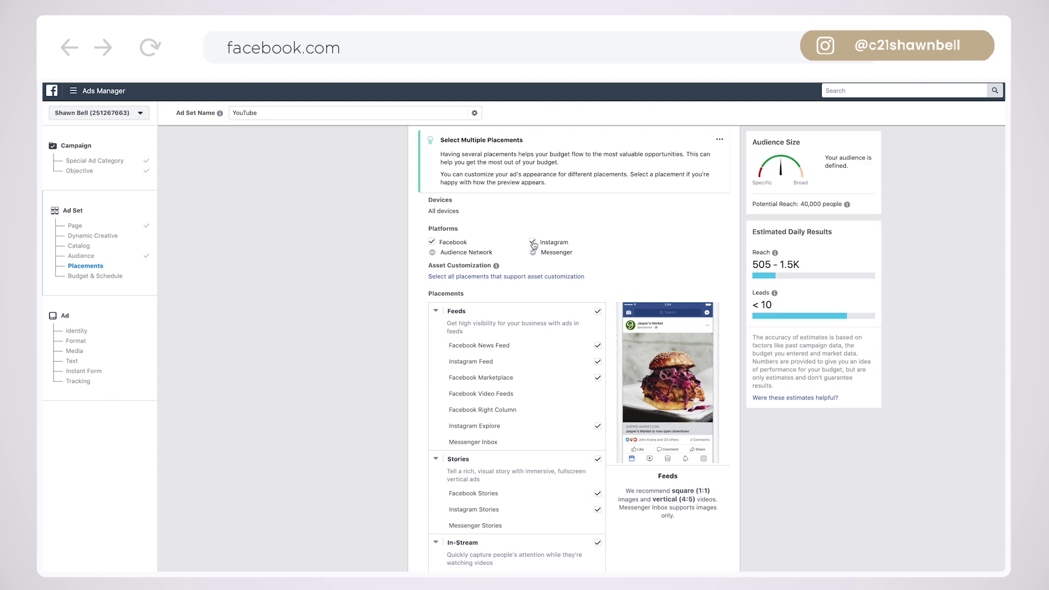
left_click(533, 242)
Exclude the In-Stream, Facebook Stories, Facebook Marketplace and In-Article placements, keeping Facebook News Feed selected.
scroll(611, 293, "down", 1)
scroll(611, 293, "down", 3)
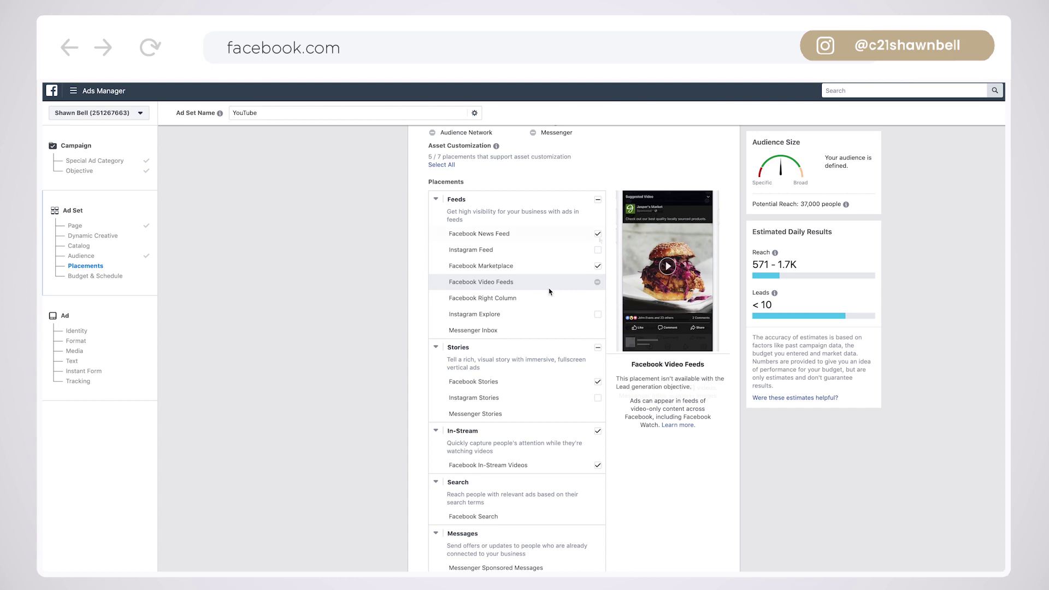
scroll(571, 292, "down", 1)
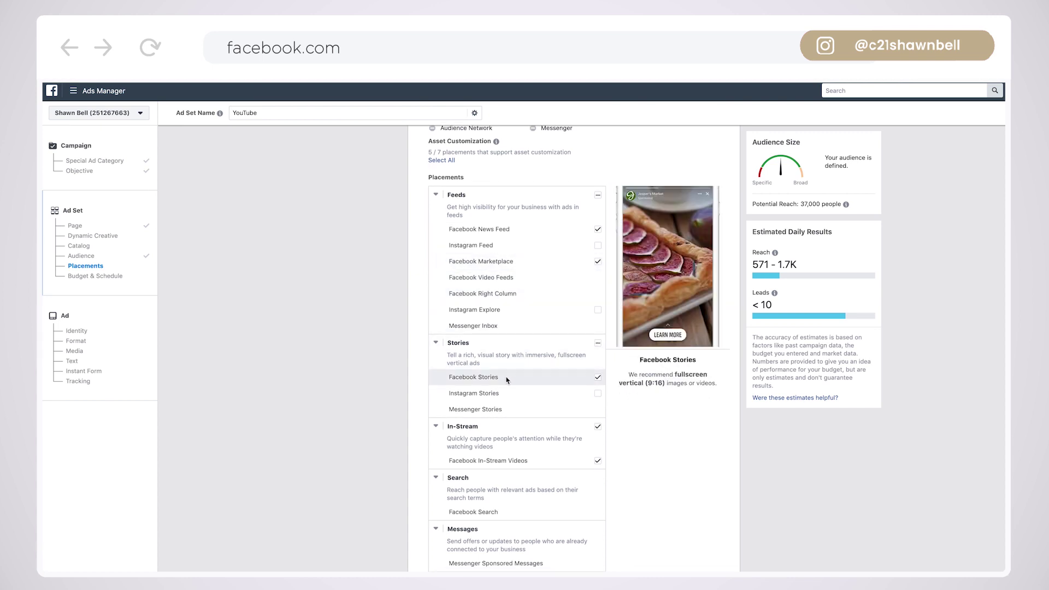
scroll(661, 417, "up", 3)
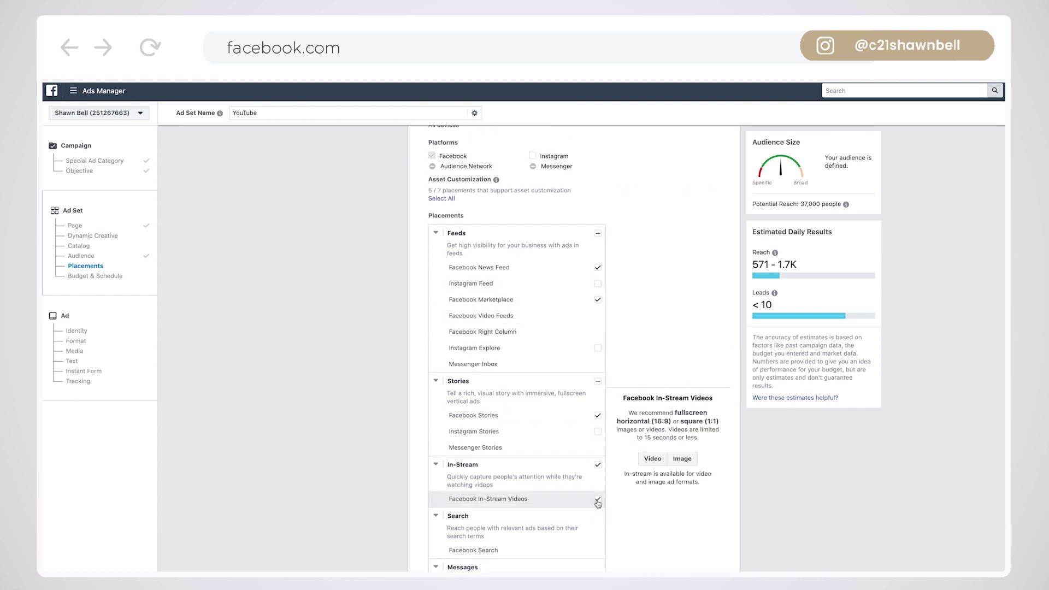
left_click(598, 464)
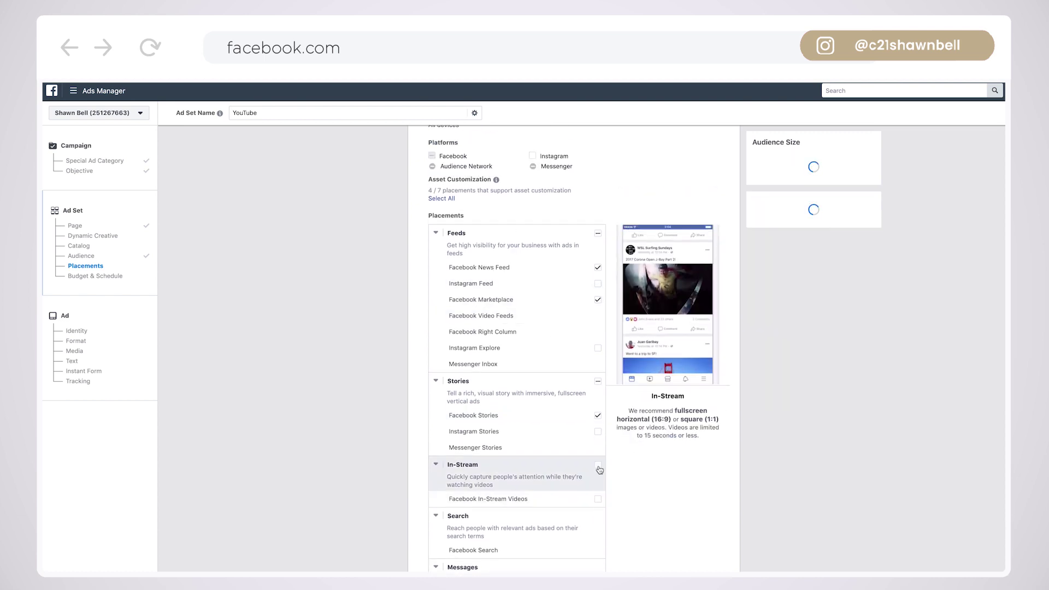
left_click(598, 416)
left_click(598, 300)
scroll(625, 382, "down", 3)
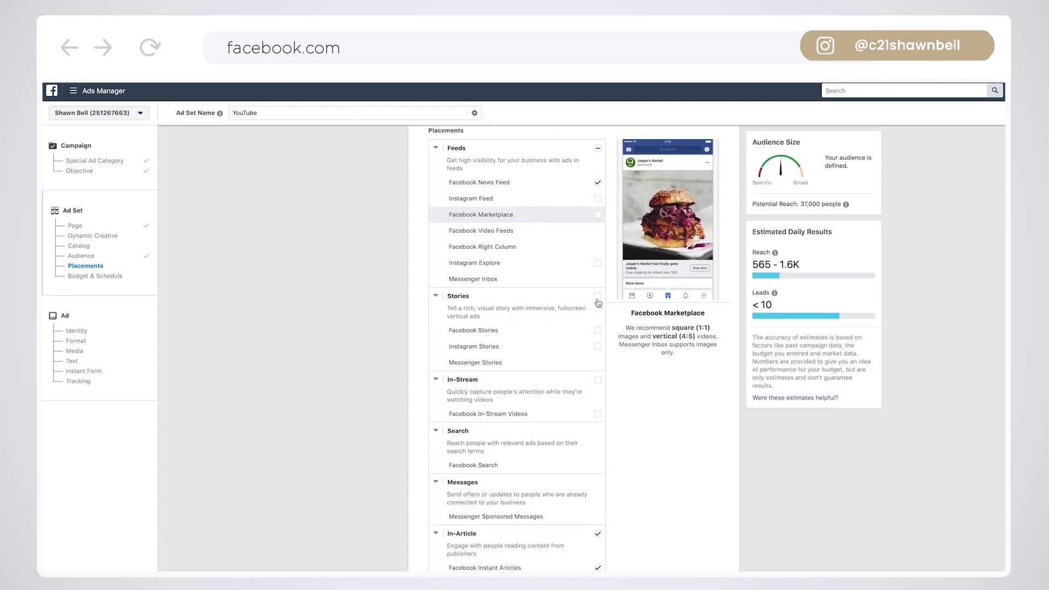
left_click(598, 509)
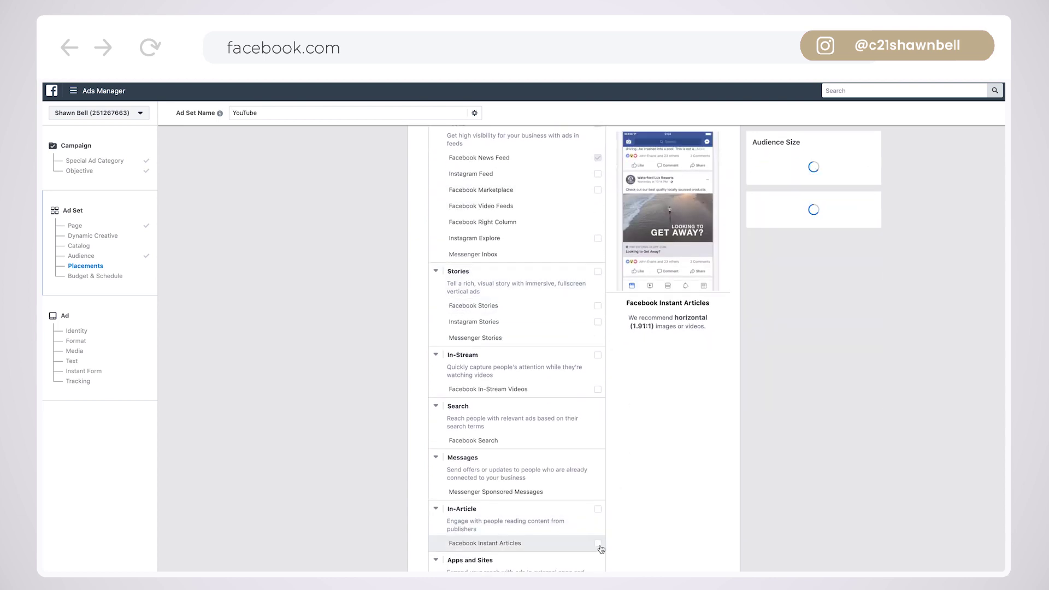
Set the ad set's daily budget to $5.00.
scroll(634, 489, "down", 5)
scroll(632, 485, "down", 3)
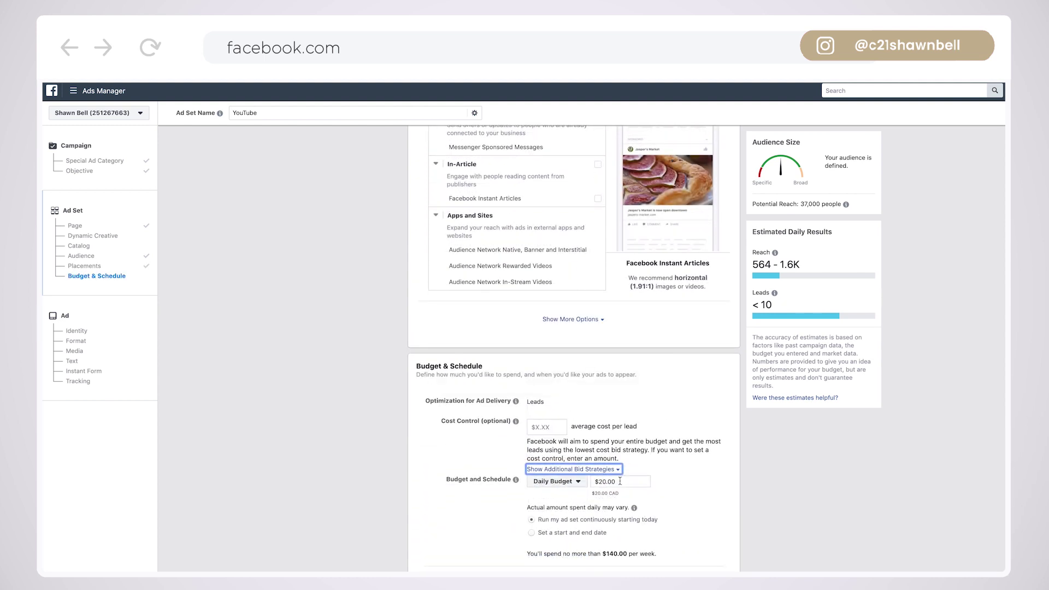
scroll(676, 487, "down", 1)
left_click_drag(622, 480, 565, 479)
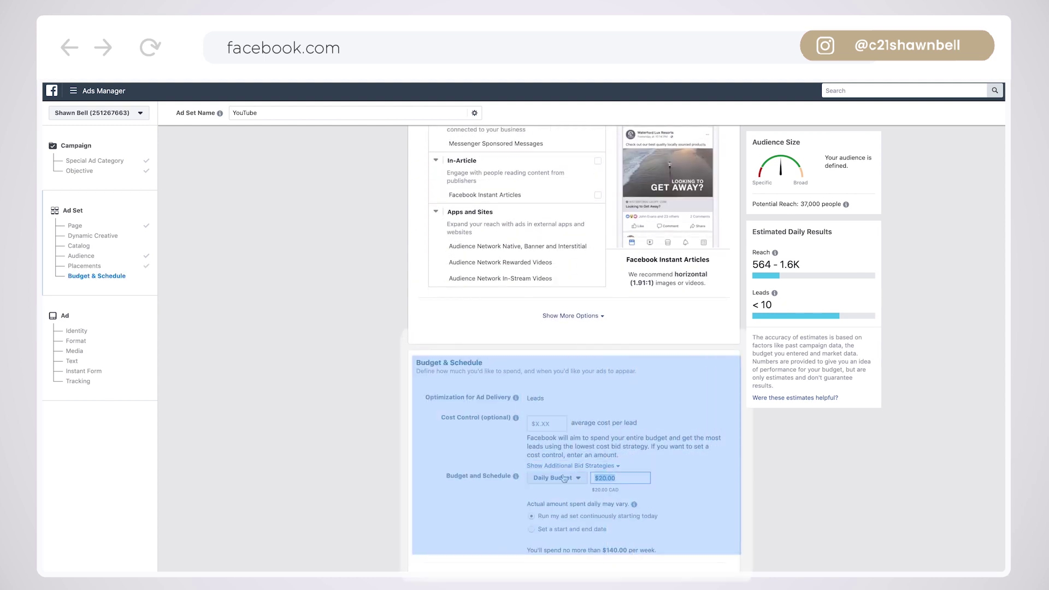
type("5")
key("Tab")
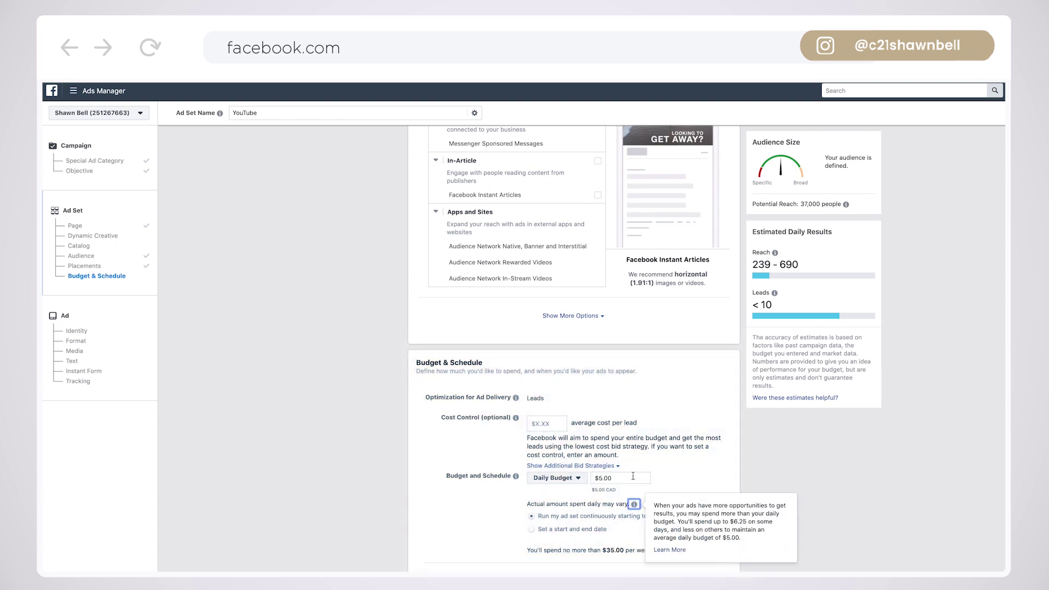
left_click(689, 473)
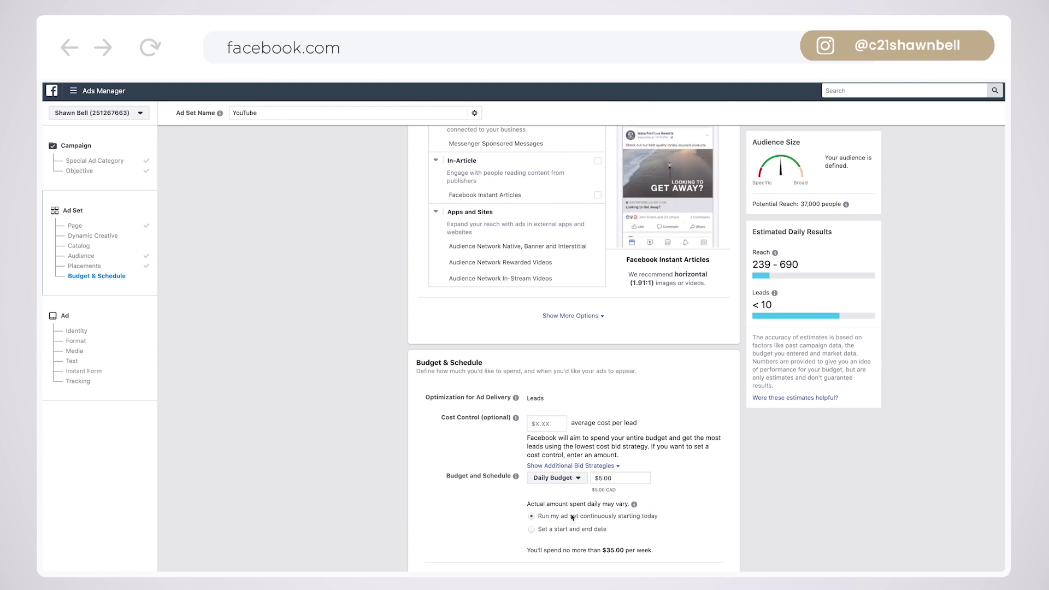
Schedule the ad set with a start and end date, ending on September 2, 2019.
left_click(532, 530)
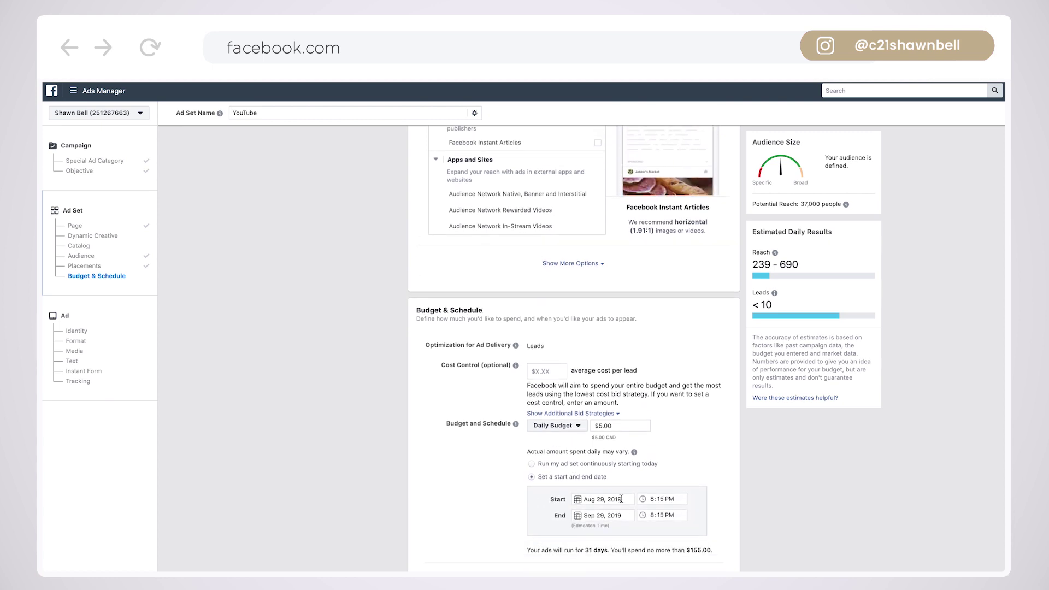
left_click(596, 516)
left_click(582, 402)
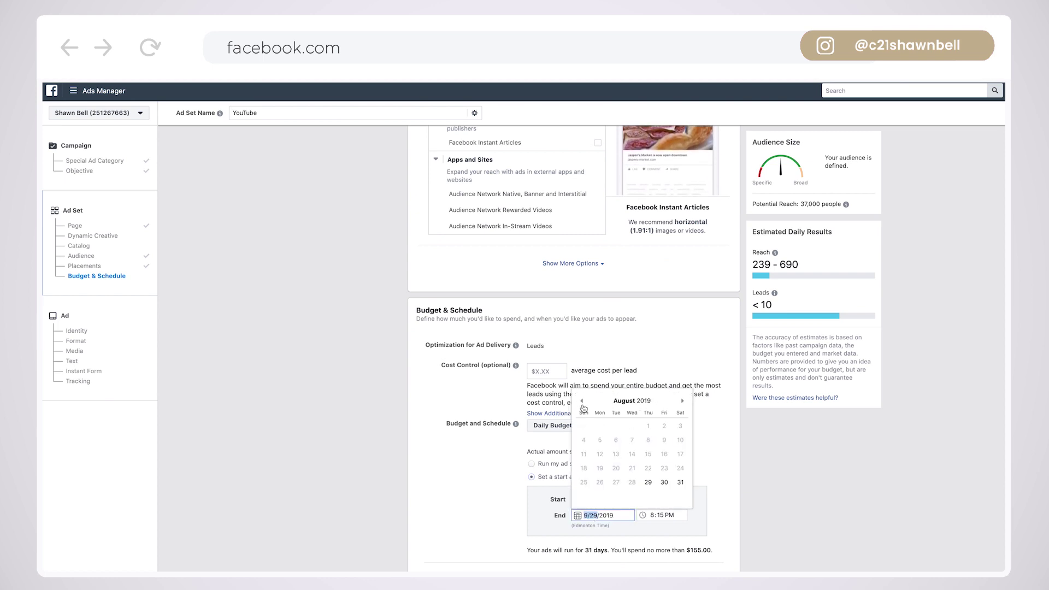
left_click(683, 402)
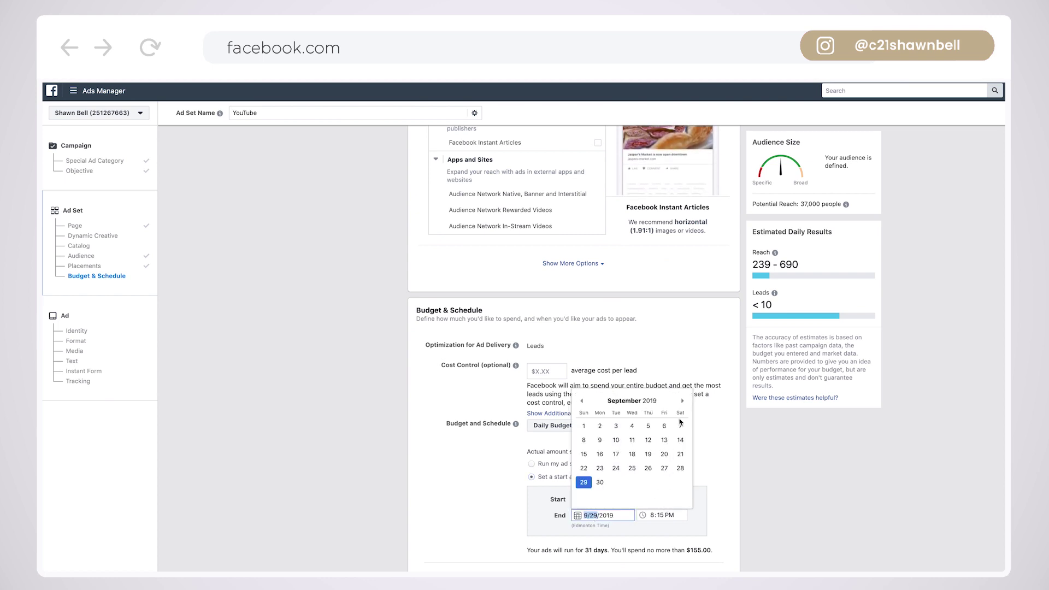
left_click(600, 426)
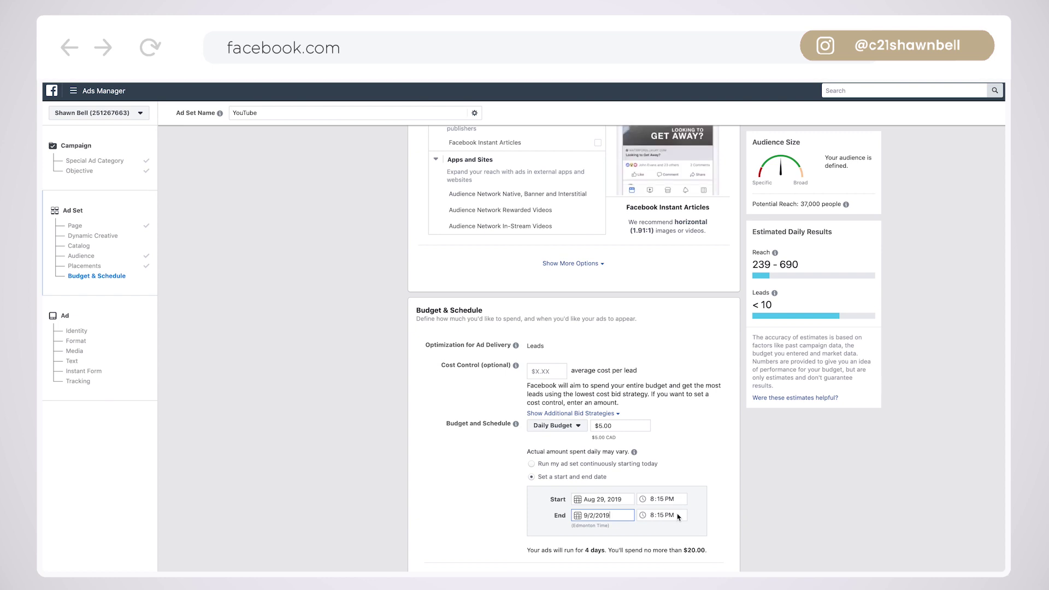
left_click(710, 510)
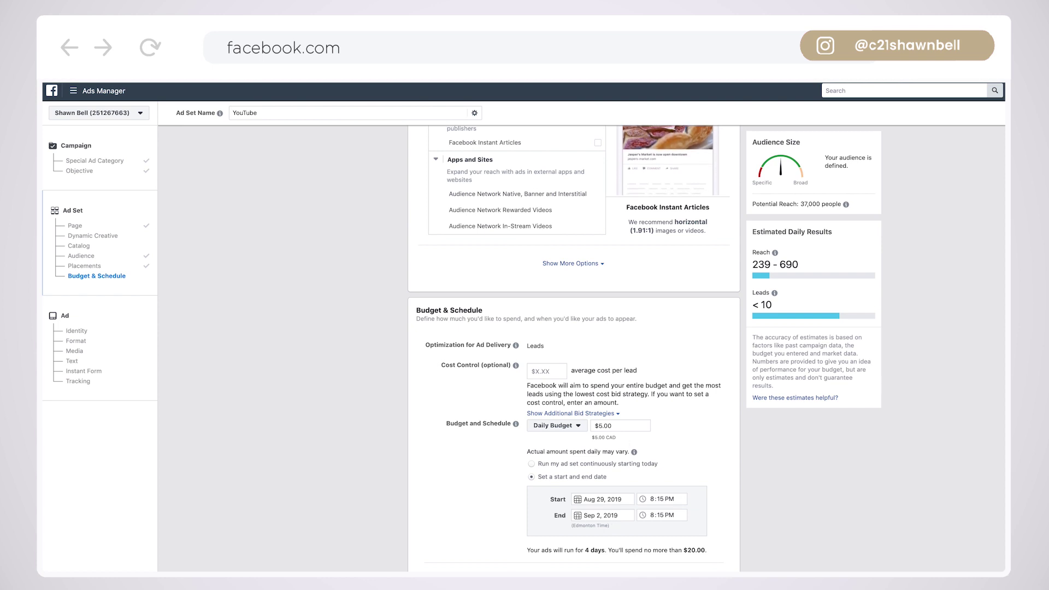
Check whether the ad set's charging option can be edited, and continue to the ad's format and media settings.
scroll(705, 539, "down", 2)
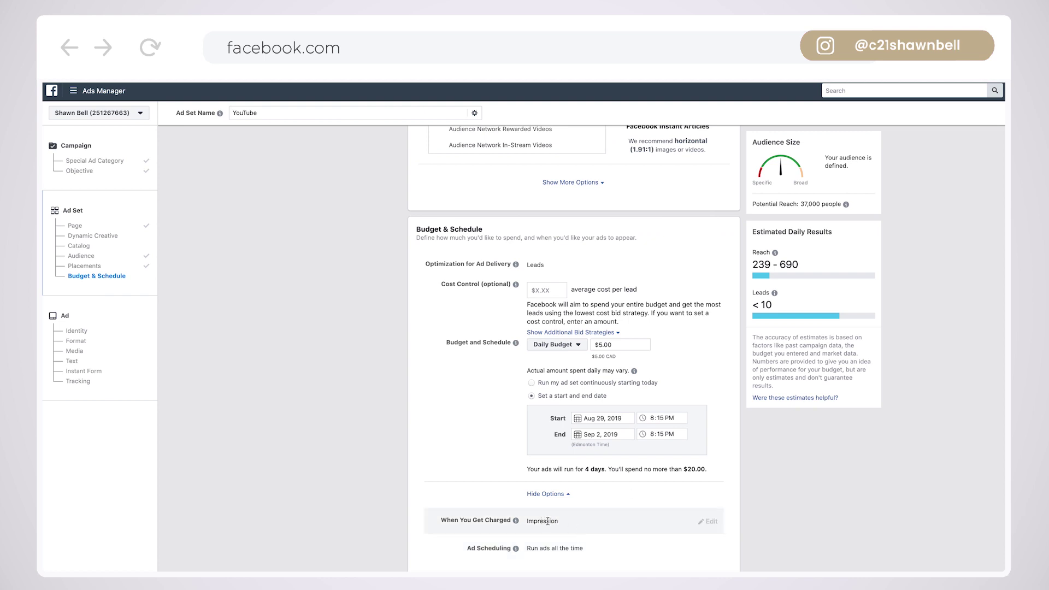
mouse_move(701, 522)
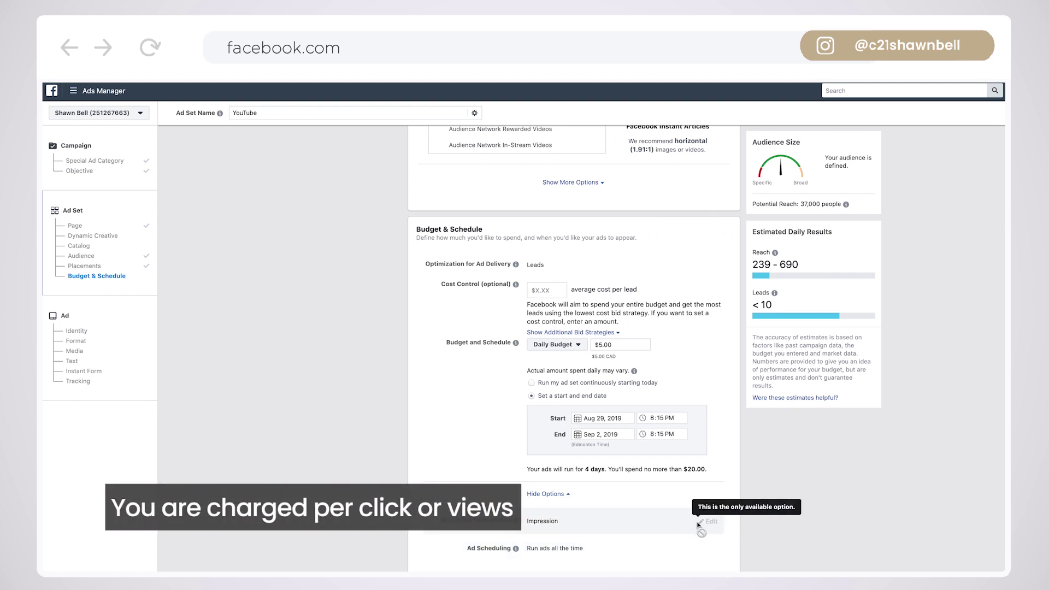
double_click(708, 524)
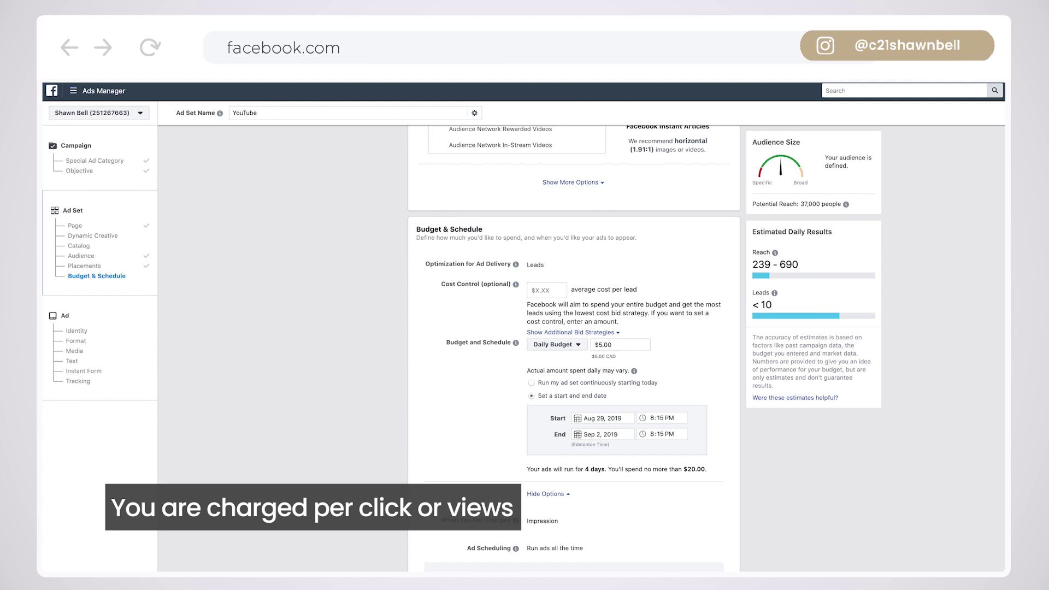
left_click(713, 578)
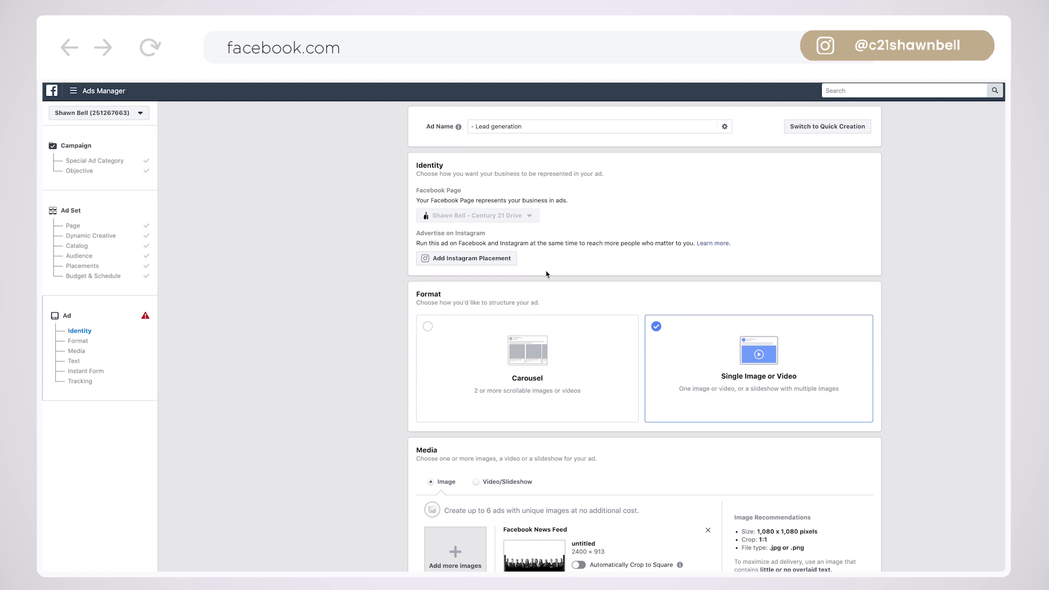
scroll(546, 274, "down", 1)
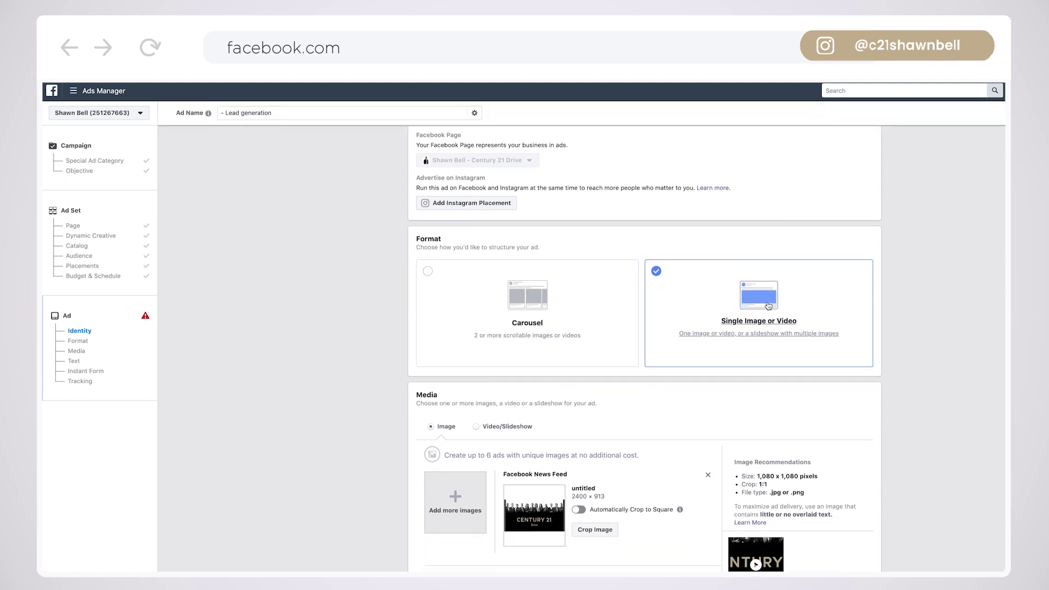
scroll(794, 315, "down", 3)
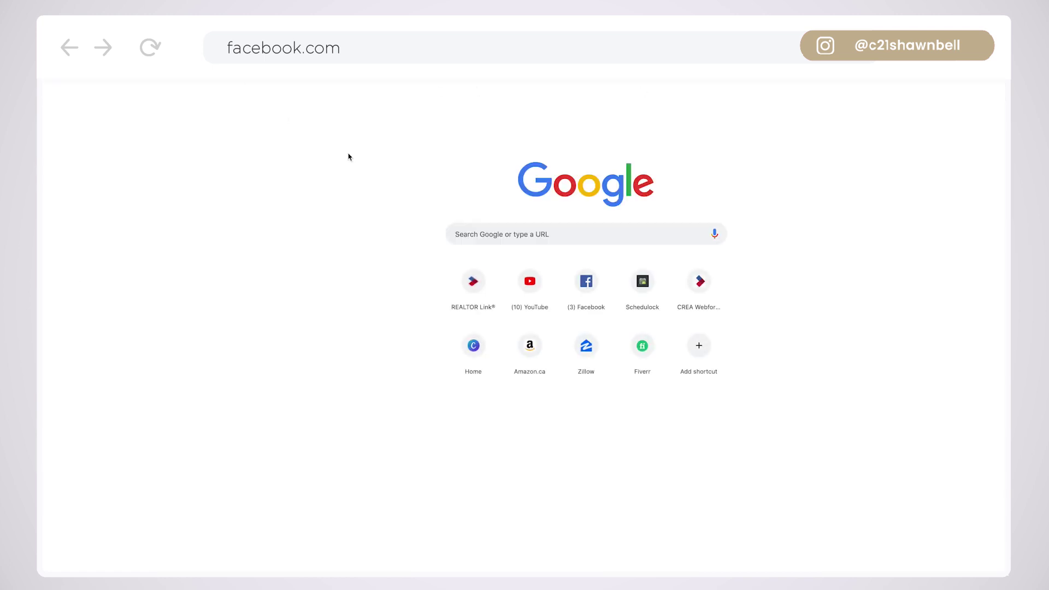
Switch to a Google search page and search for images of "foreclosure".
left_click(496, 234)
type("foreclosure")
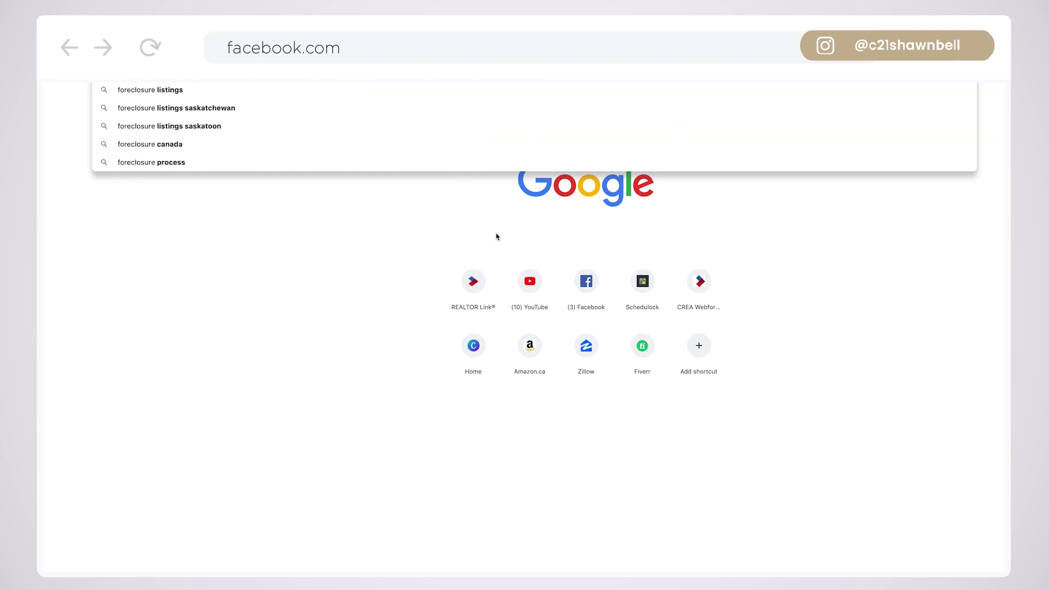
key("Return")
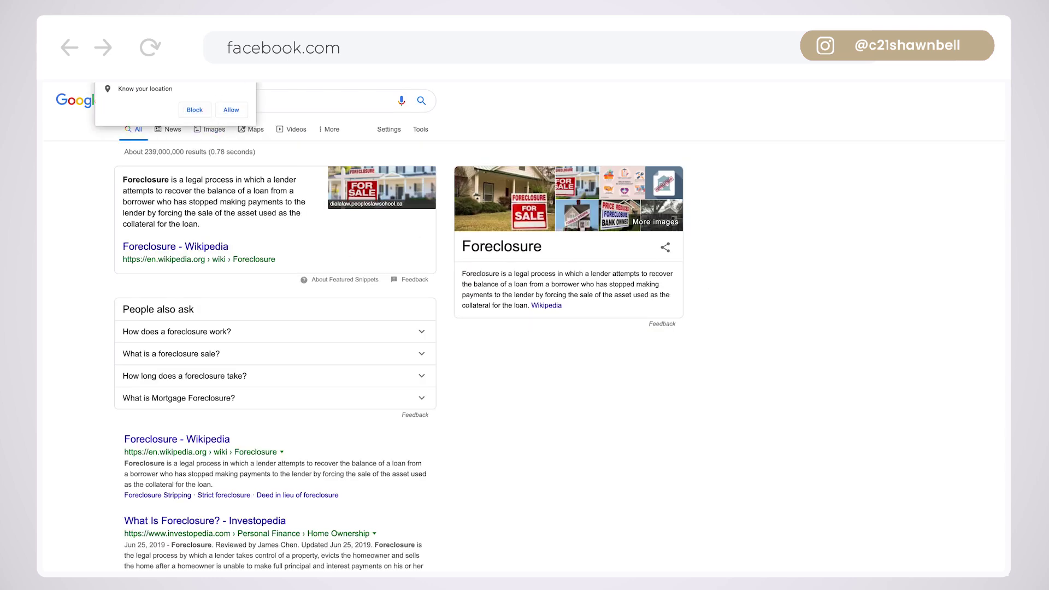
left_click(248, 65)
left_click(211, 130)
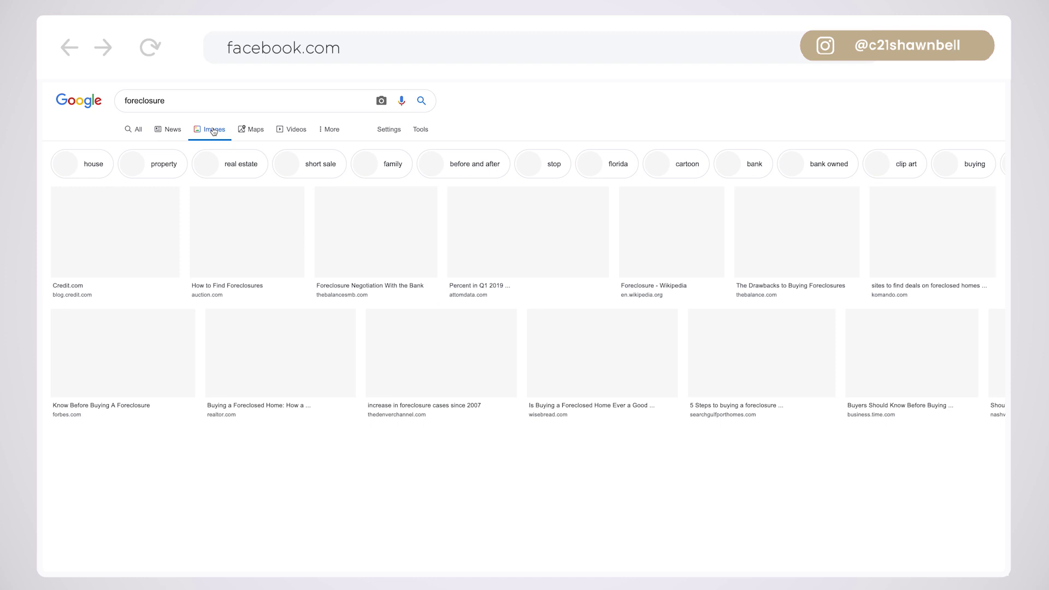
Save the large version of the Credit.com foreclosure house photo to Downloads as a JPEG image.
left_click(121, 231)
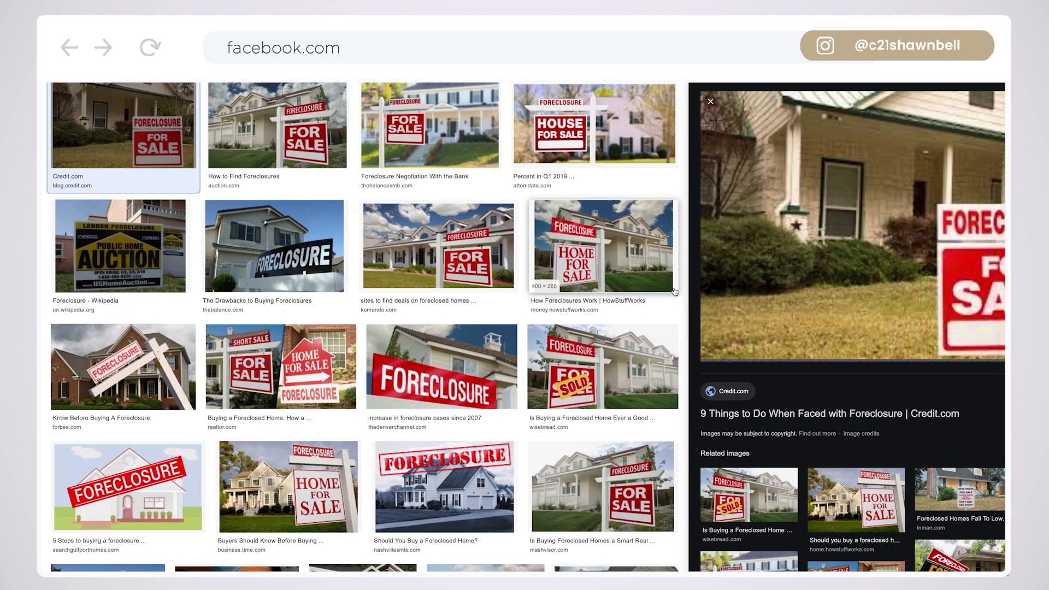
right_click(839, 245)
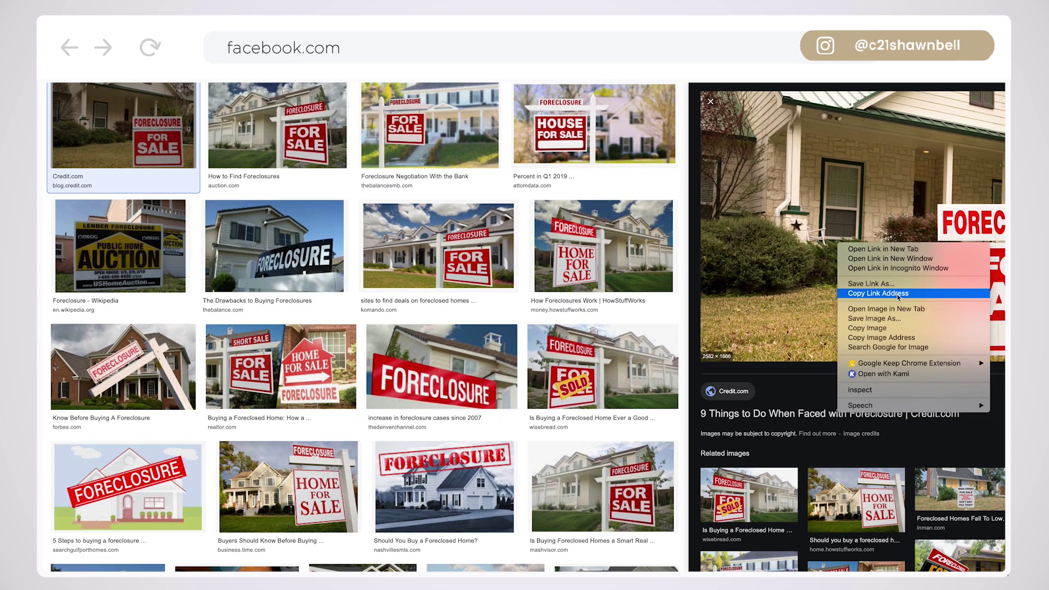
left_click(898, 321)
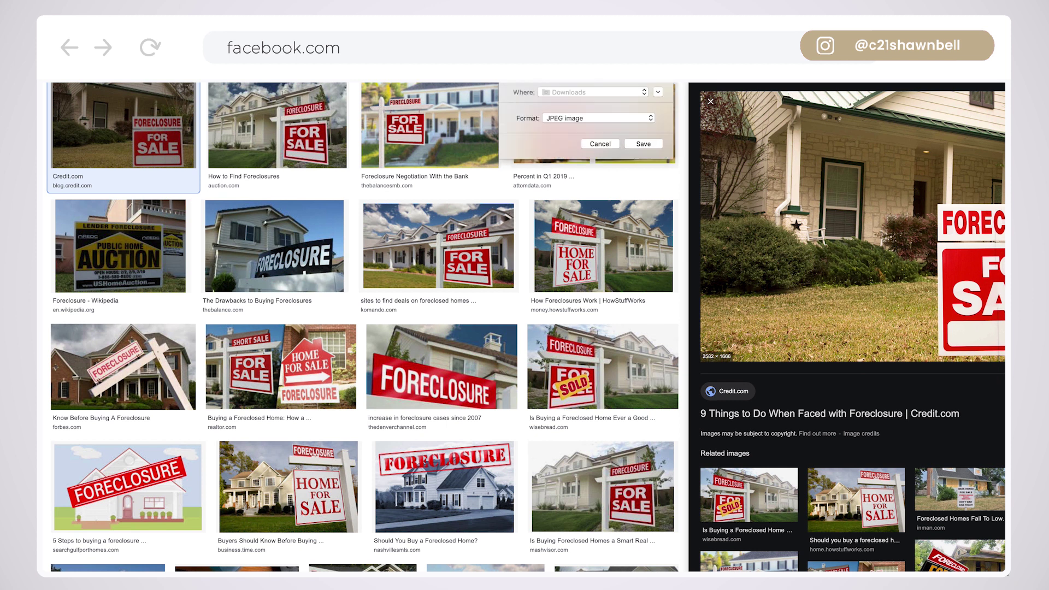
left_click(644, 159)
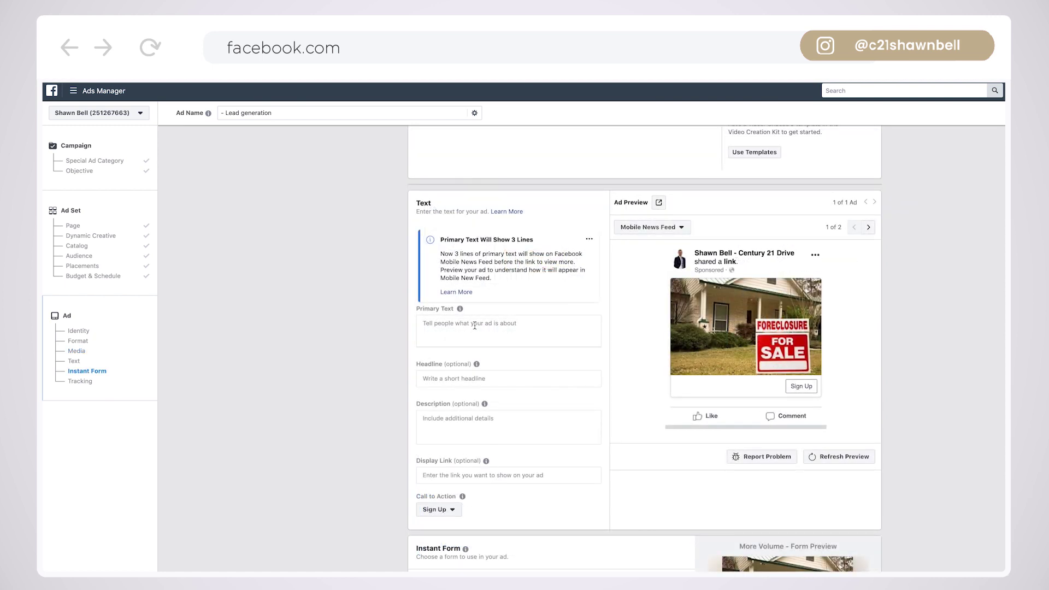
Back in Ads Manager, enter "Download your free guide of foreclosed properties for sale" as the ad's primary text.
left_click(474, 326)
type("Download your free guide of foreclosured proper")
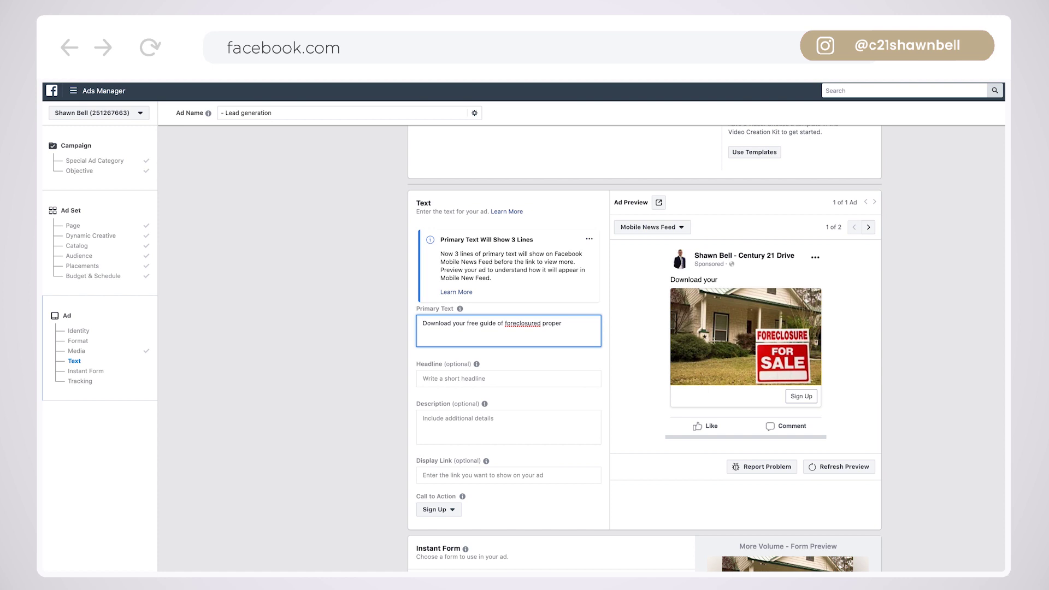
type("ties for sale")
right_click(519, 323)
key("Escape")
left_click(541, 326)
key("BackSpace")
key("BackSpace")
key("BackSpace")
key("BackSpace")
key("BackSpace")
type("sed")
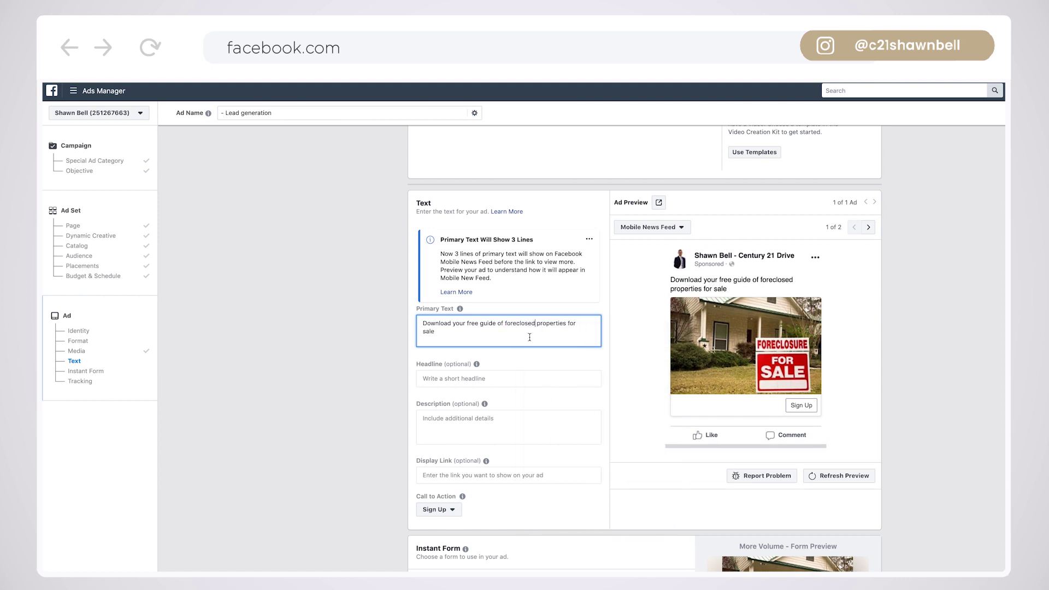
Enter "DOWNLOAD" as the ad's headline and "Free list" as its description.
scroll(530, 345, "down", 1)
left_click(489, 371)
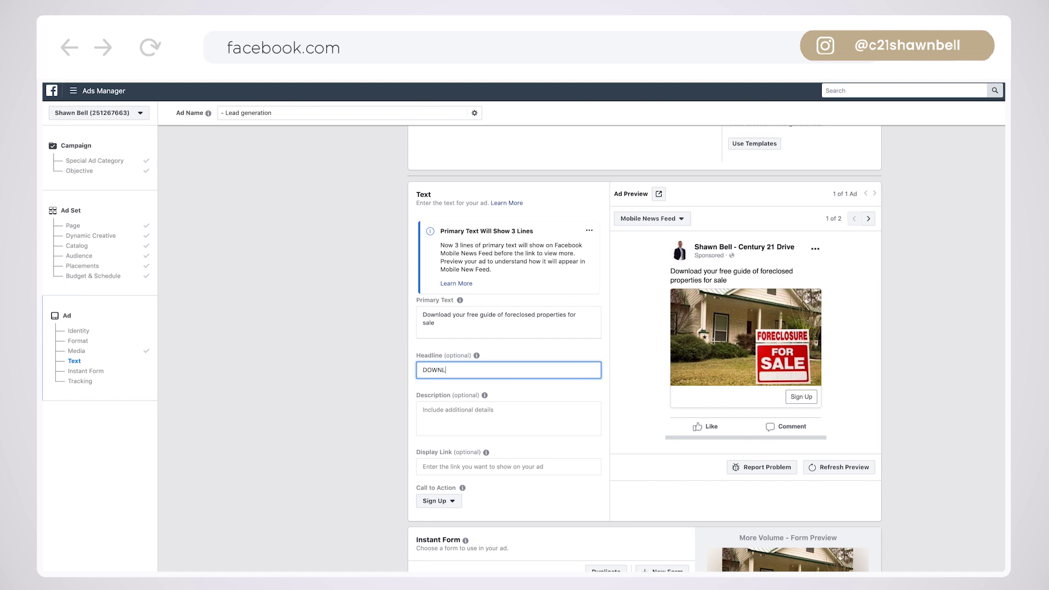
key("Tab")
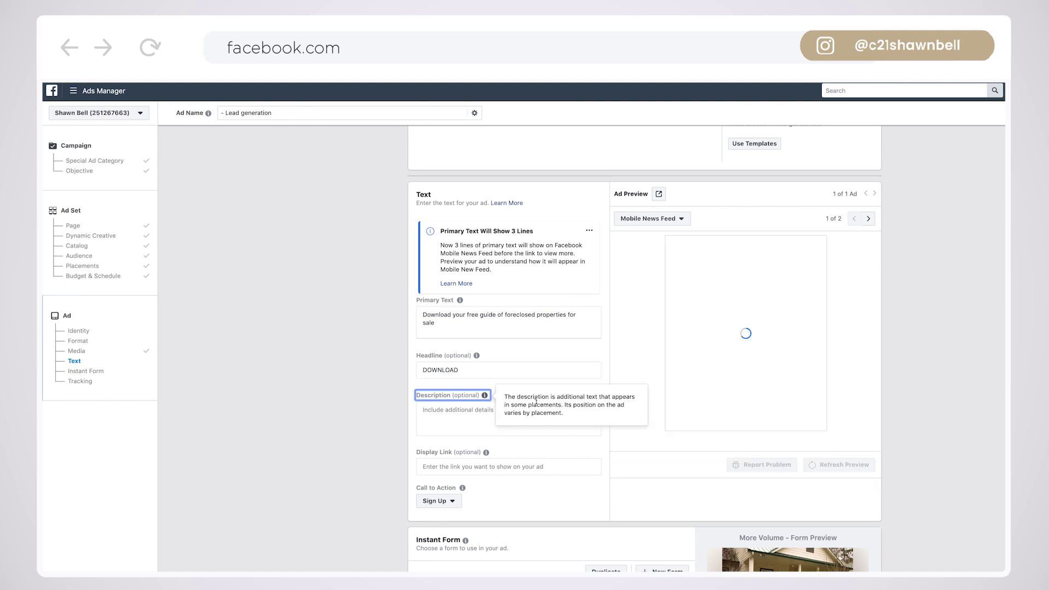
left_click(485, 416)
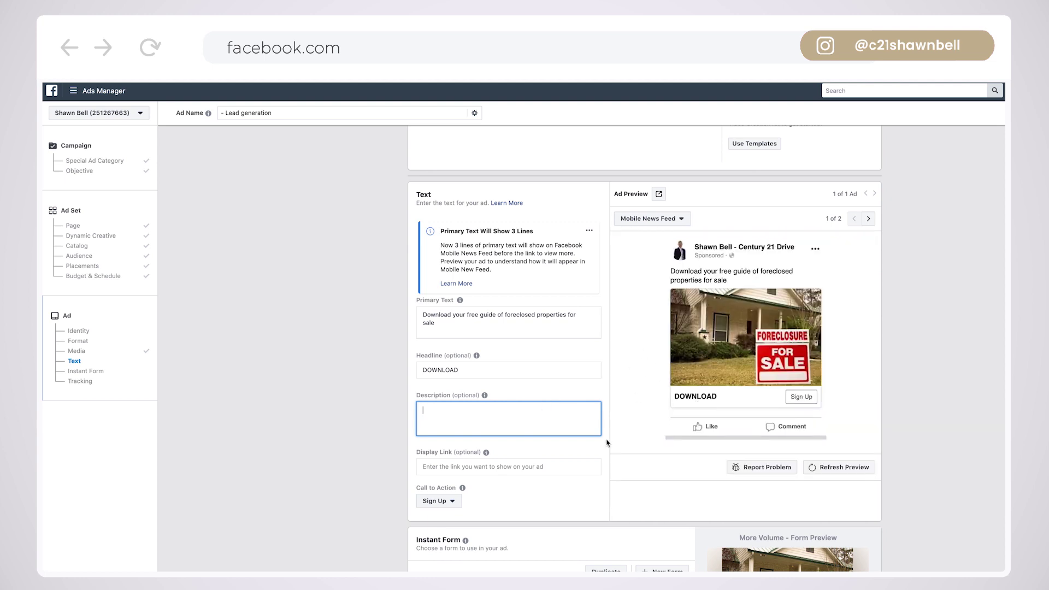
type("Free list")
Set the ad's call to action to Download and check it in the ad preview.
scroll(642, 440, "down", 1)
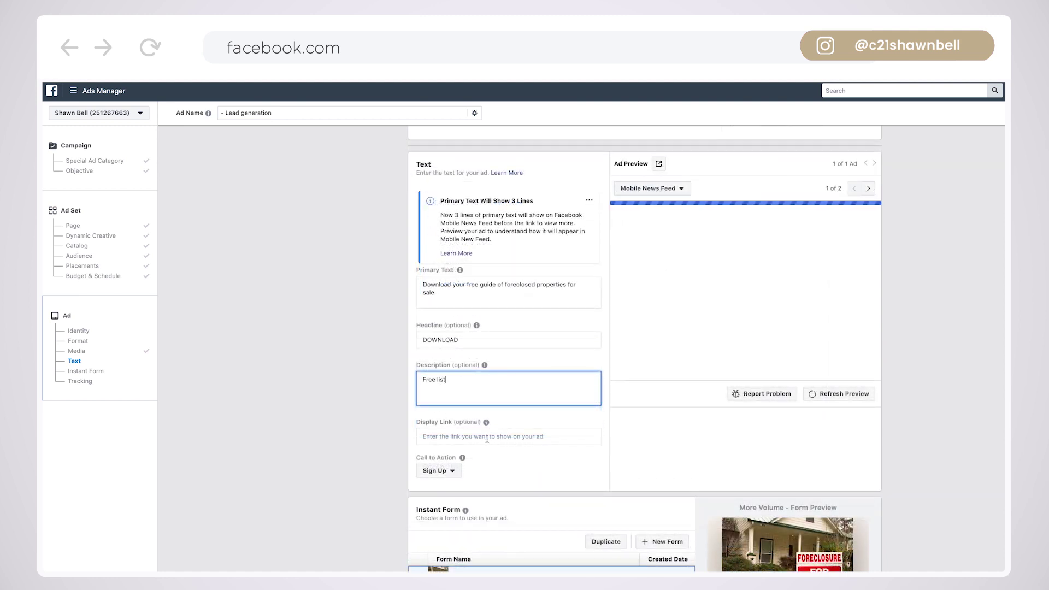
left_click(487, 440)
left_click(457, 473)
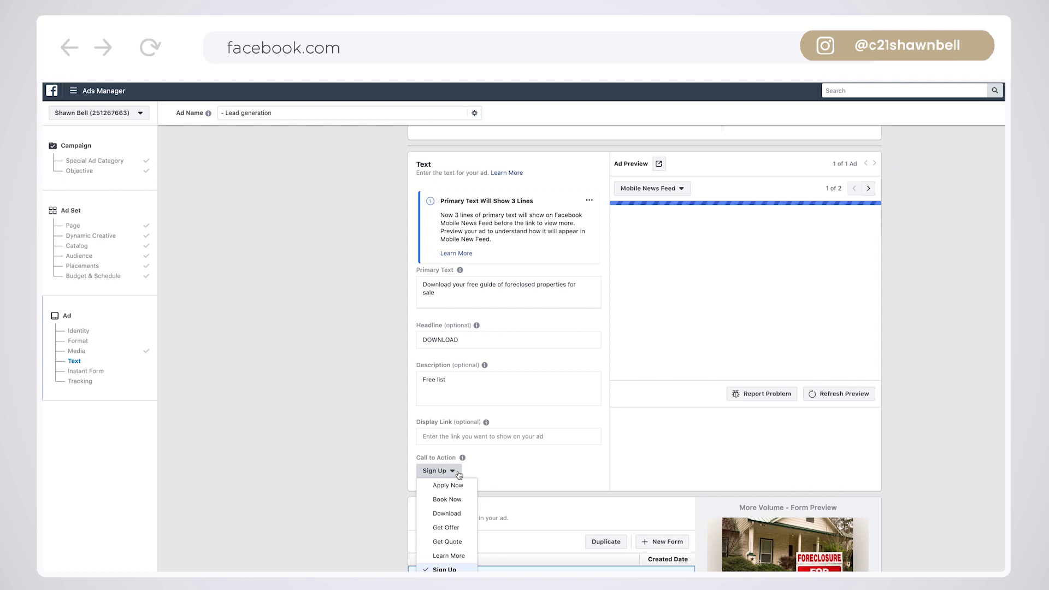
left_click(458, 514)
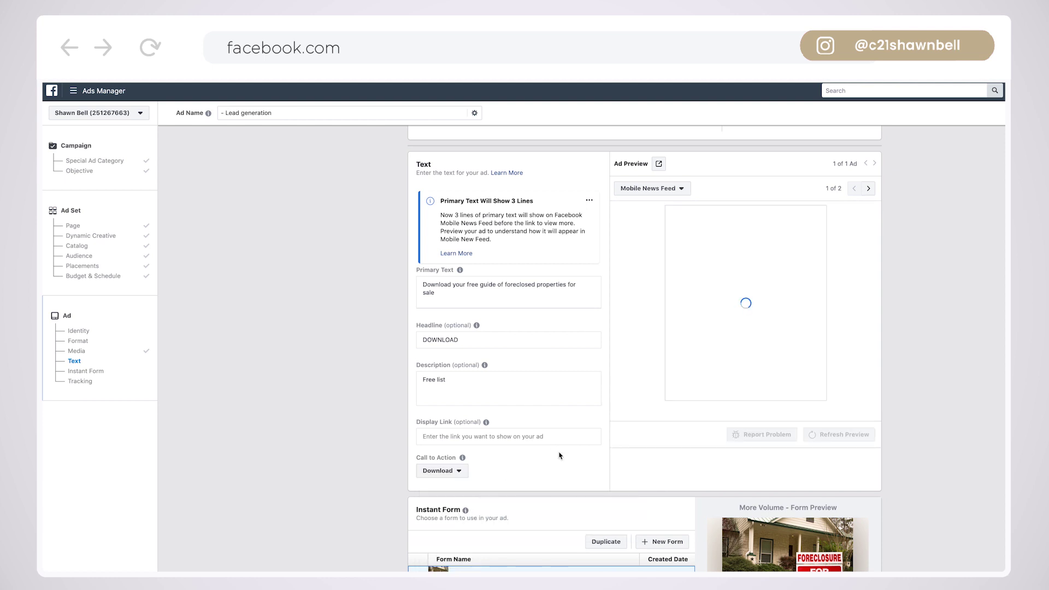
scroll(732, 415, "down", 1)
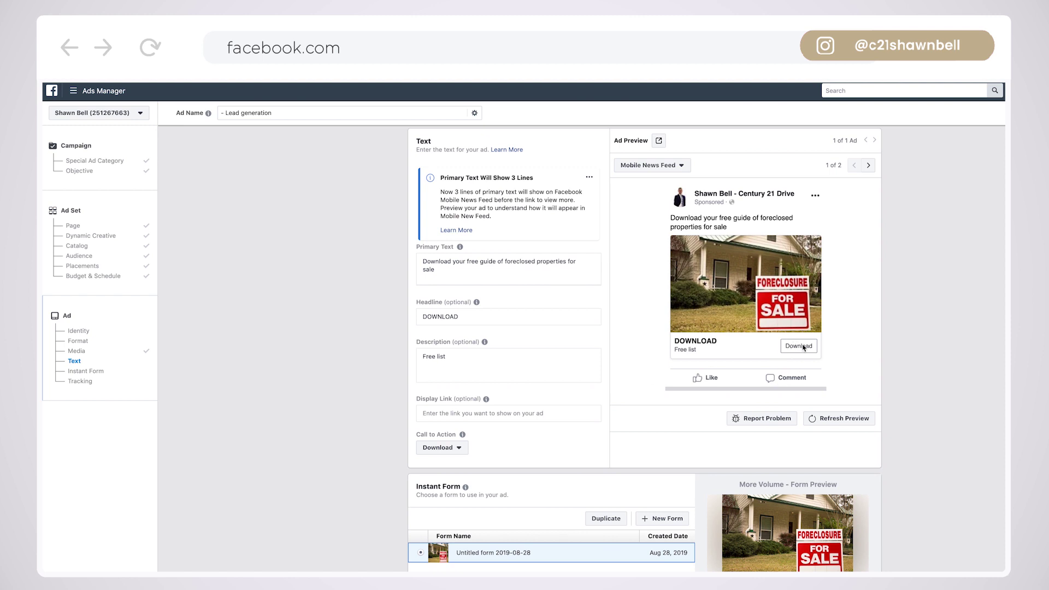
Examine the attached instant form's preview and the tracking options for the ad.
scroll(762, 358, "down", 1)
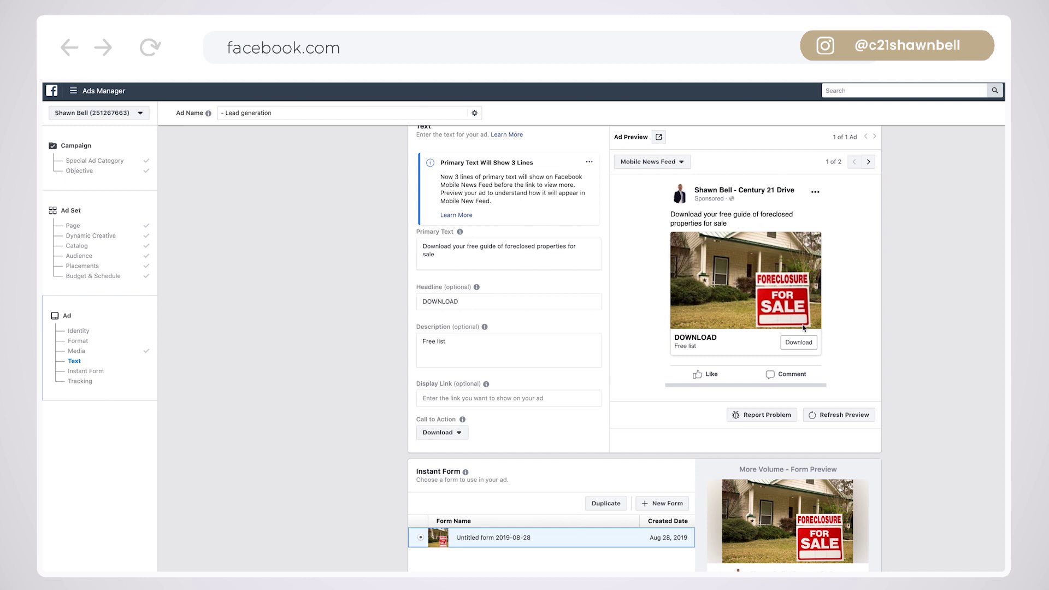
scroll(742, 333, "down", 7)
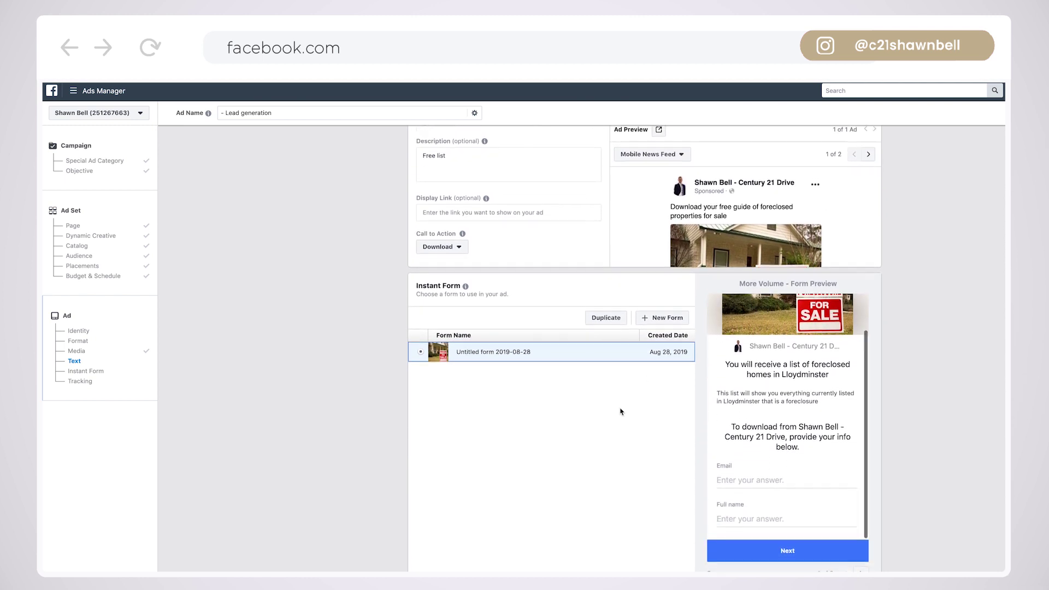
scroll(597, 304, "up", 1)
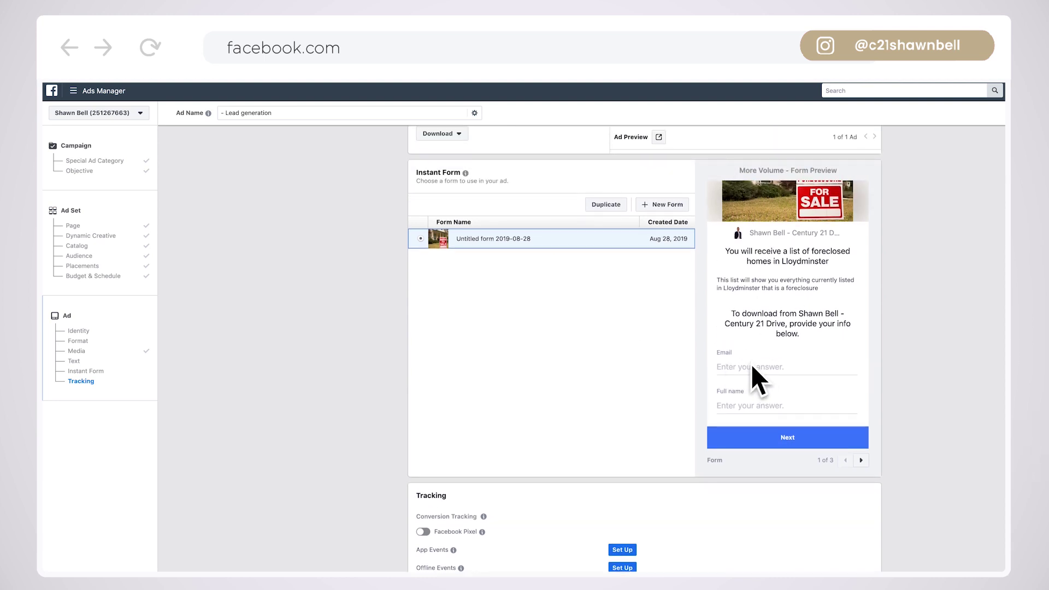
scroll(751, 365, "up", 1)
scroll(567, 287, "up", 1)
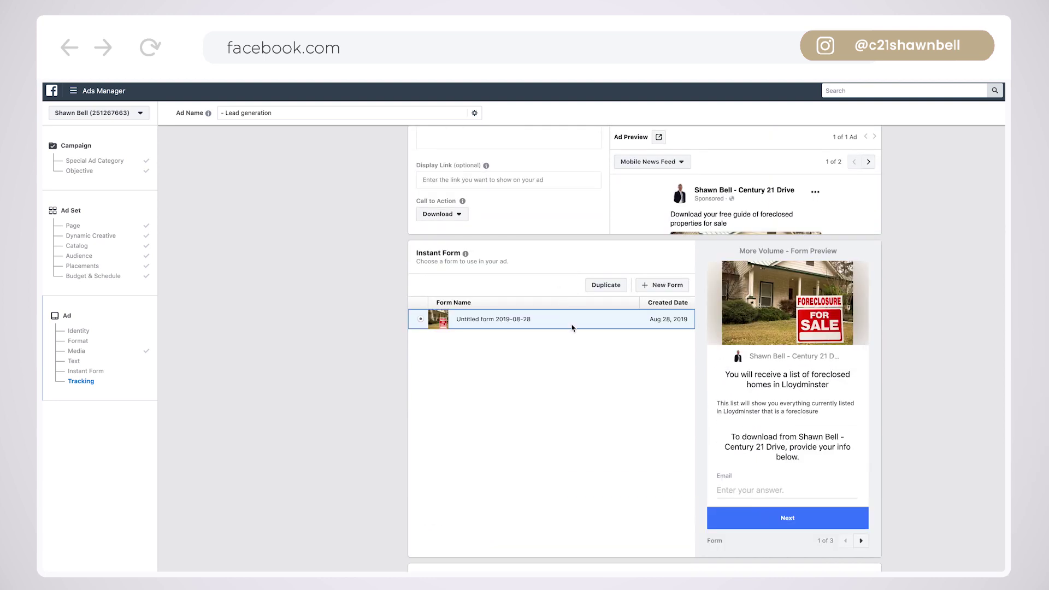
scroll(760, 476, "down", 1)
scroll(768, 486, "down", 2)
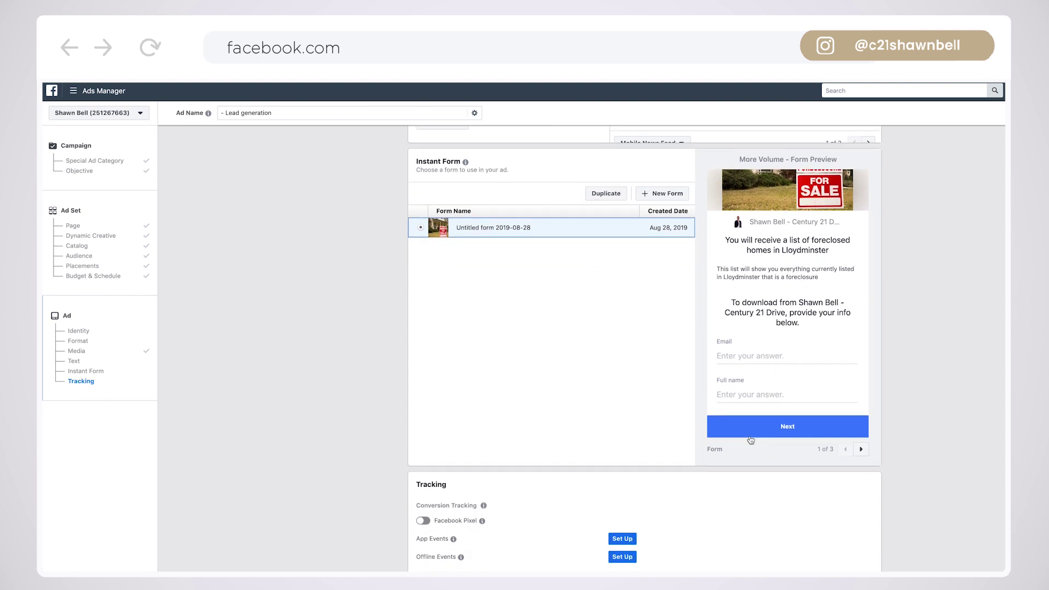
scroll(751, 440, "down", 2)
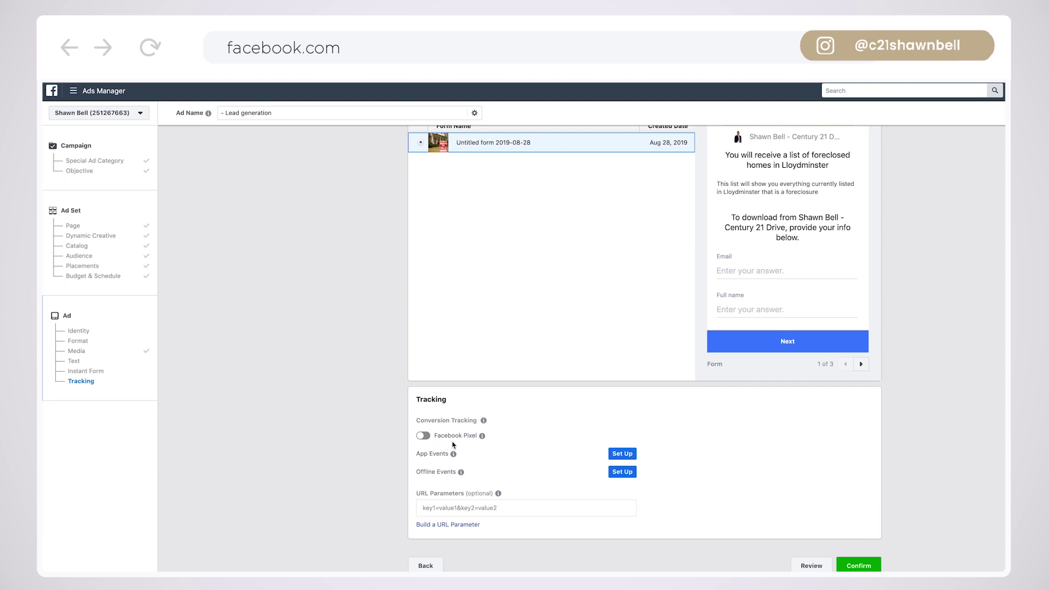
Confirm the ad for publishing, and open the YouTube Test campaign's lead generation ad for editing.
mouse_move(482, 436)
left_click(862, 567)
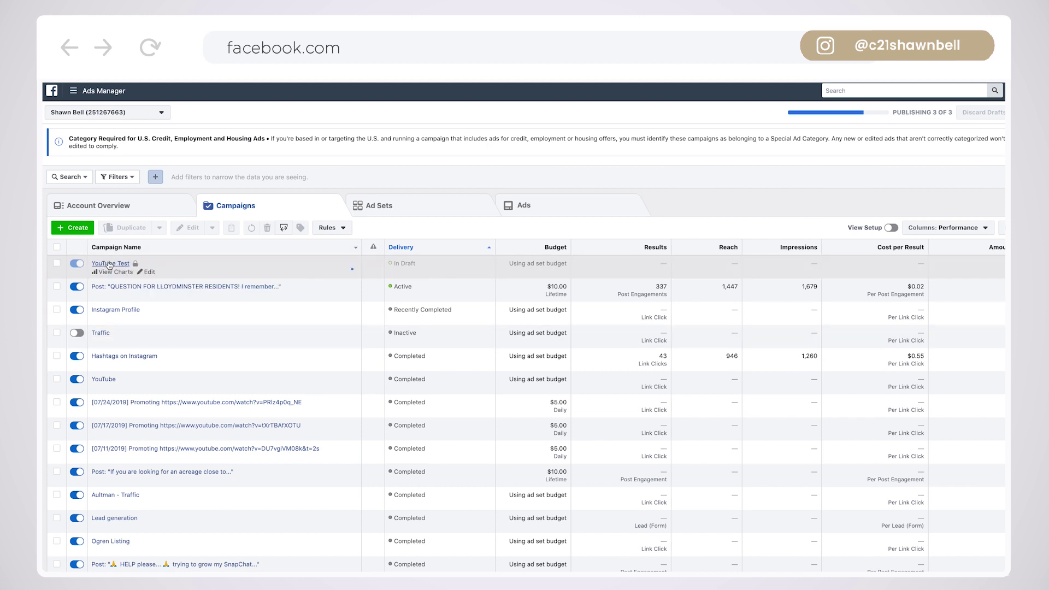
left_click(109, 265)
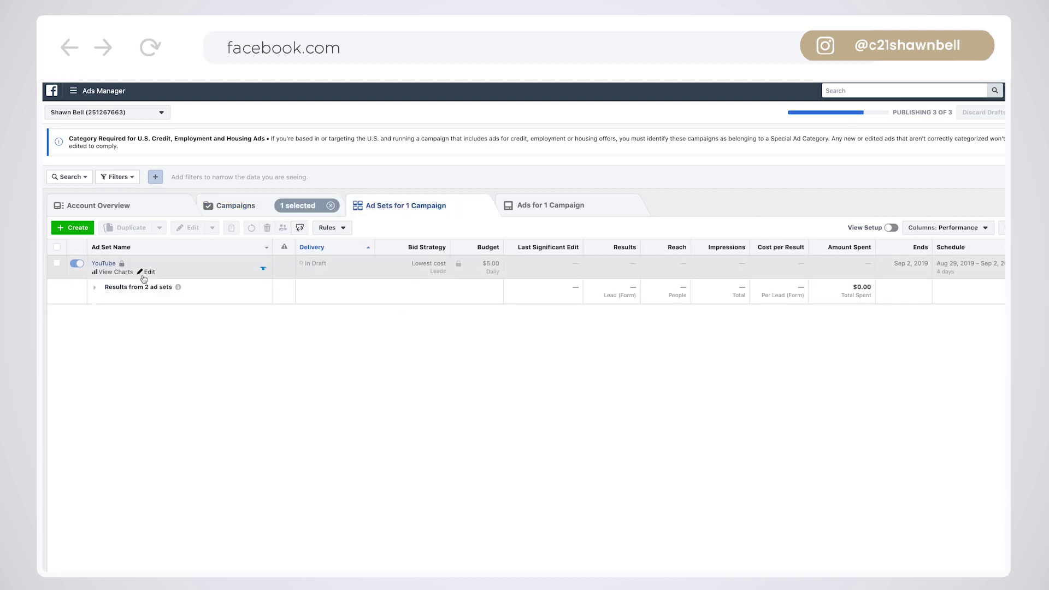
left_click(142, 272)
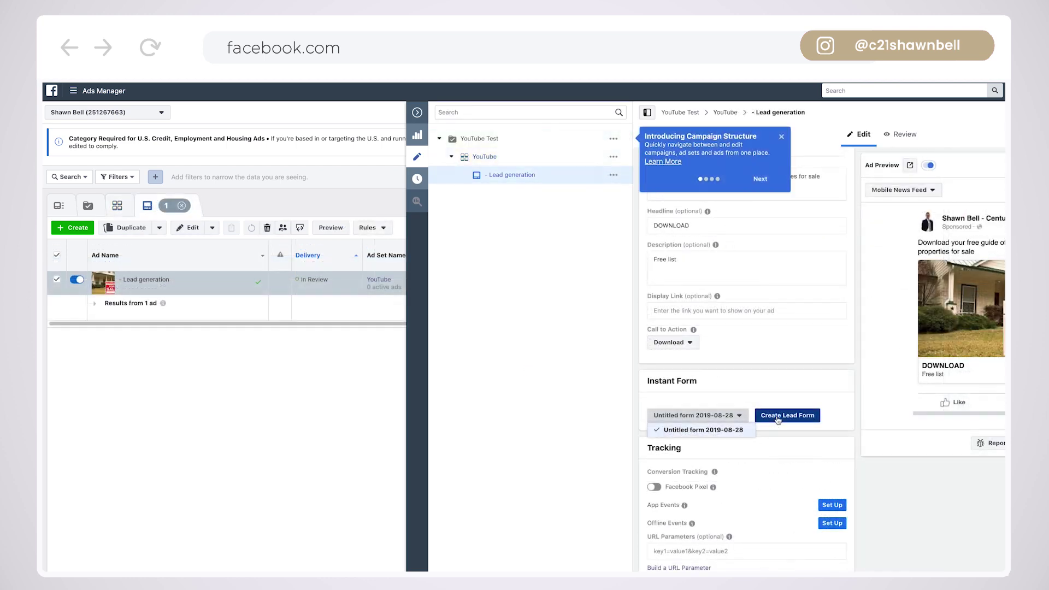
left_click(779, 417)
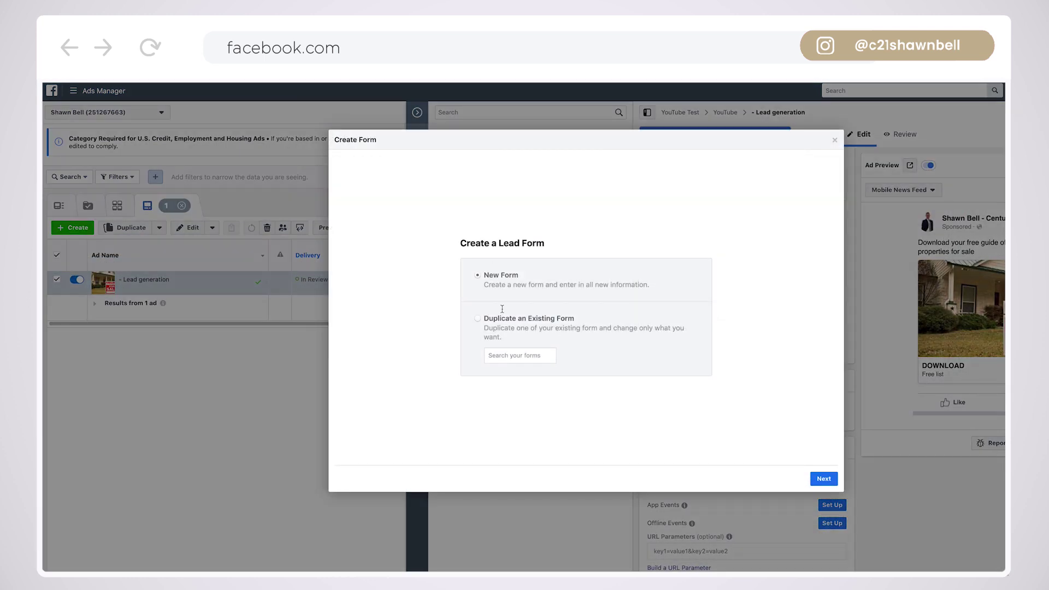
left_click(825, 475)
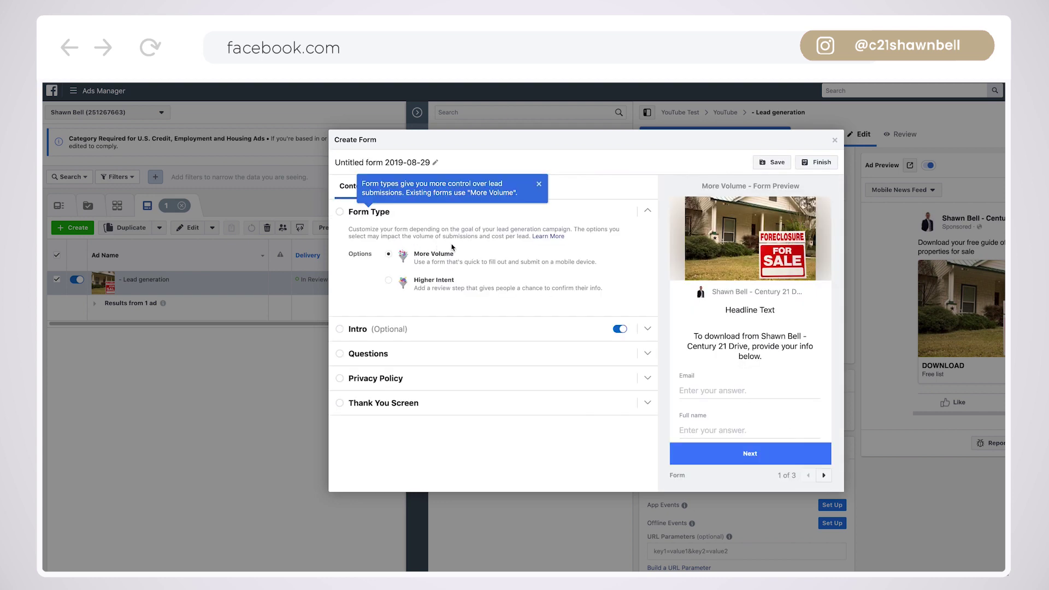
left_click(835, 140)
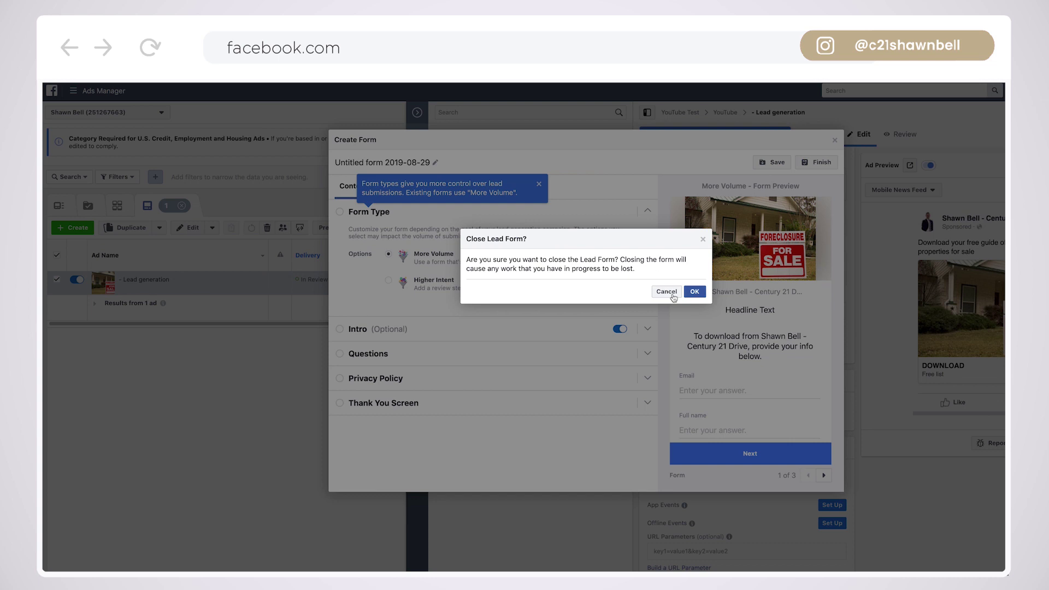
left_click(695, 292)
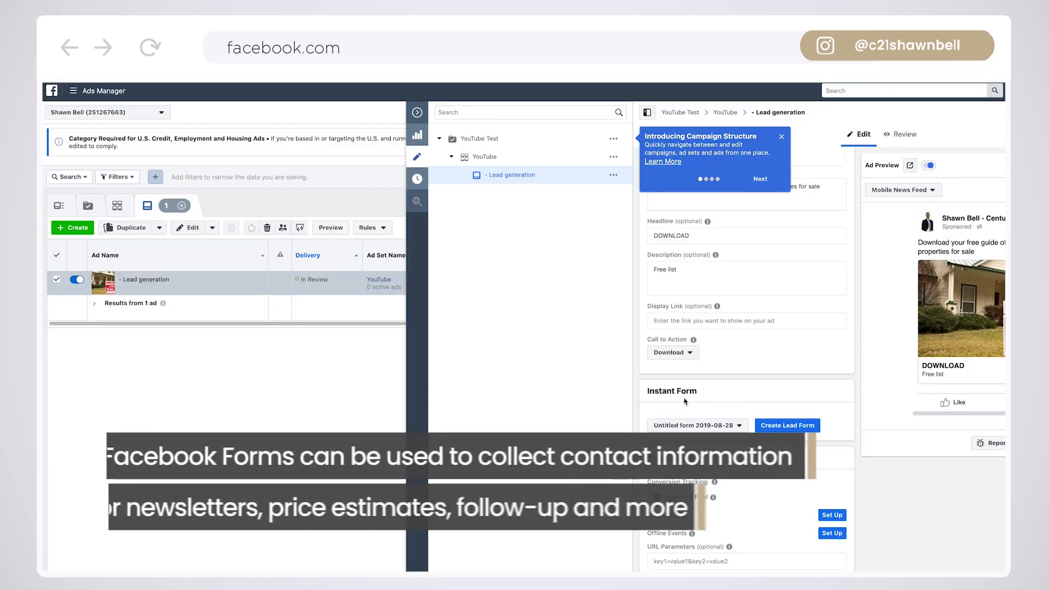
Start a new lead form for the ad and review its form type, Intro, Questions and Privacy Policy sections.
left_click(785, 426)
left_click(824, 479)
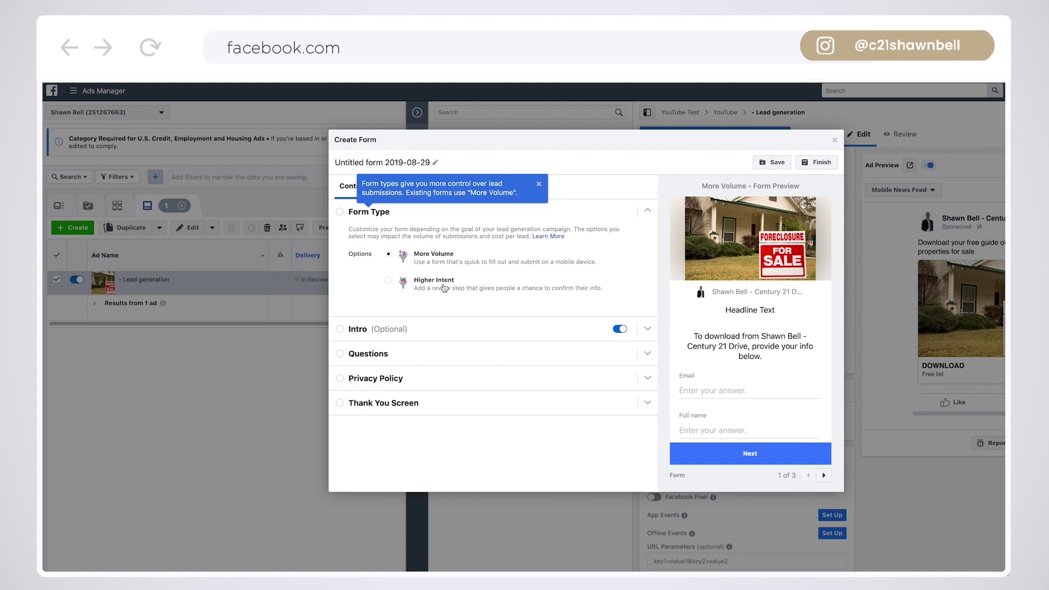
left_click(374, 331)
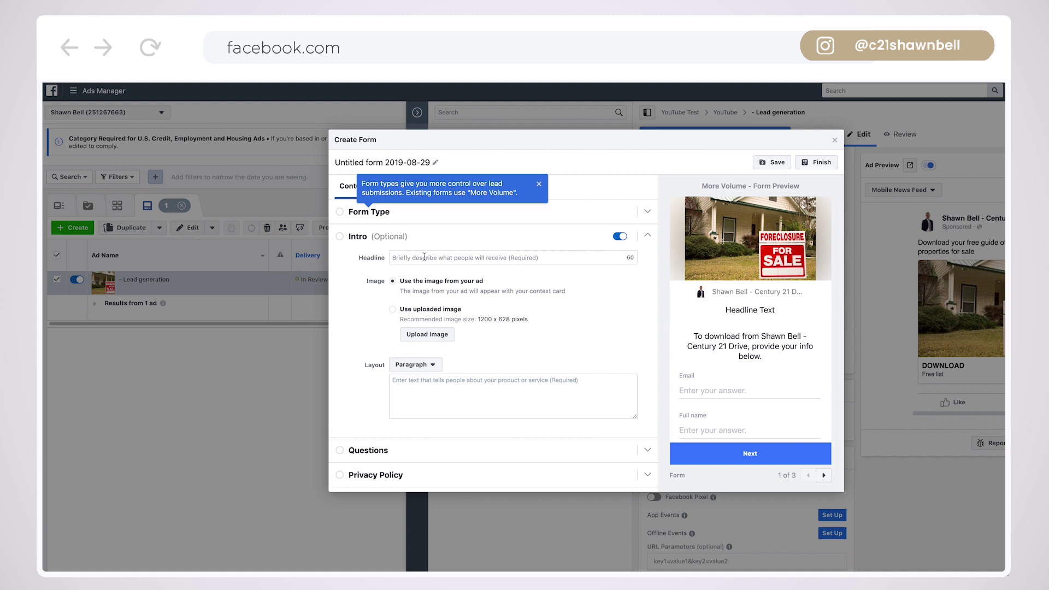
scroll(445, 360, "down", 2)
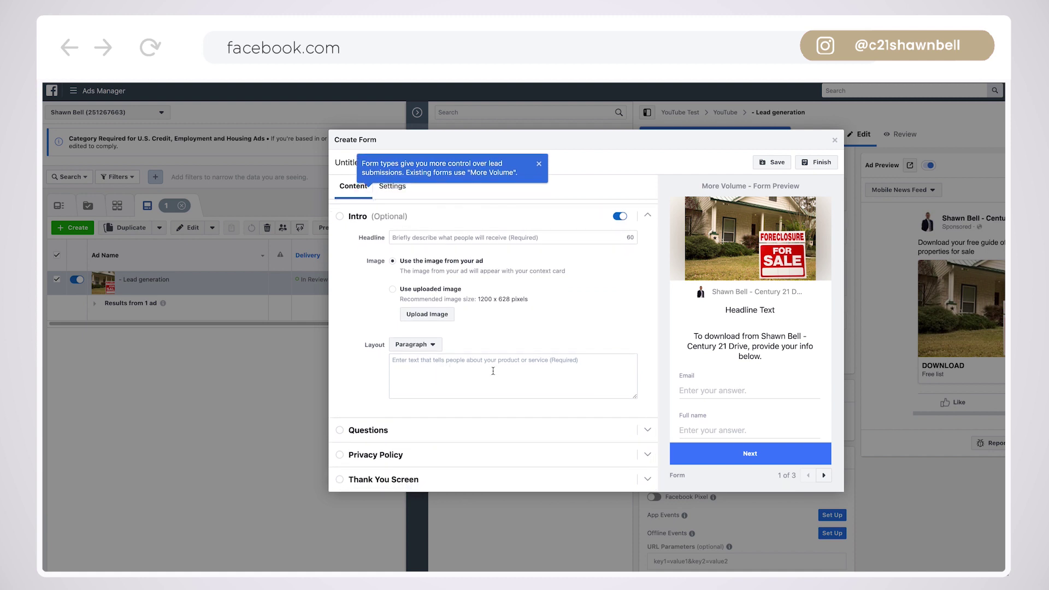
left_click(388, 432)
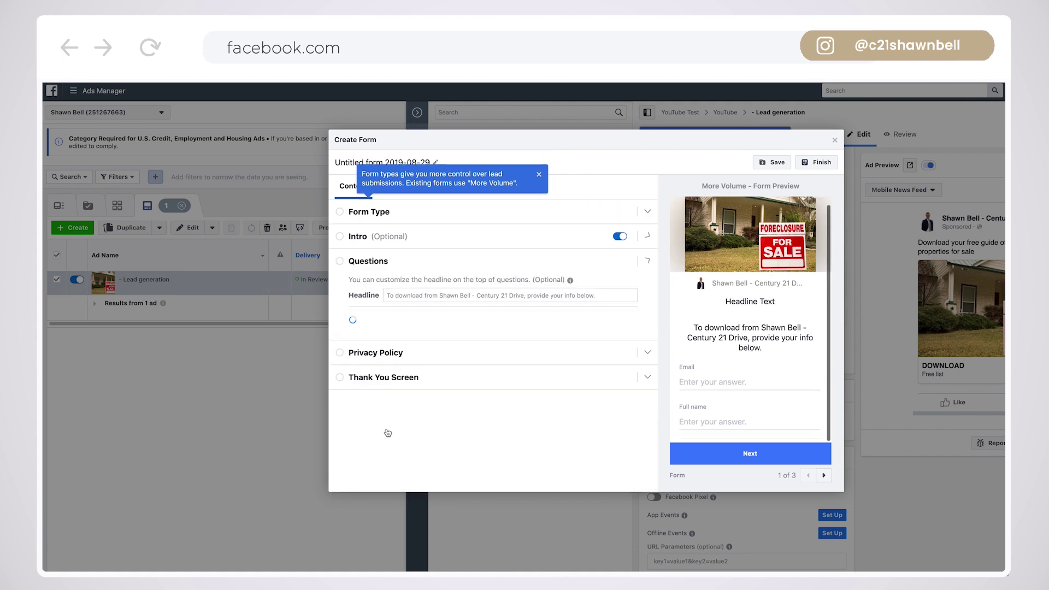
scroll(437, 334, "down", 1)
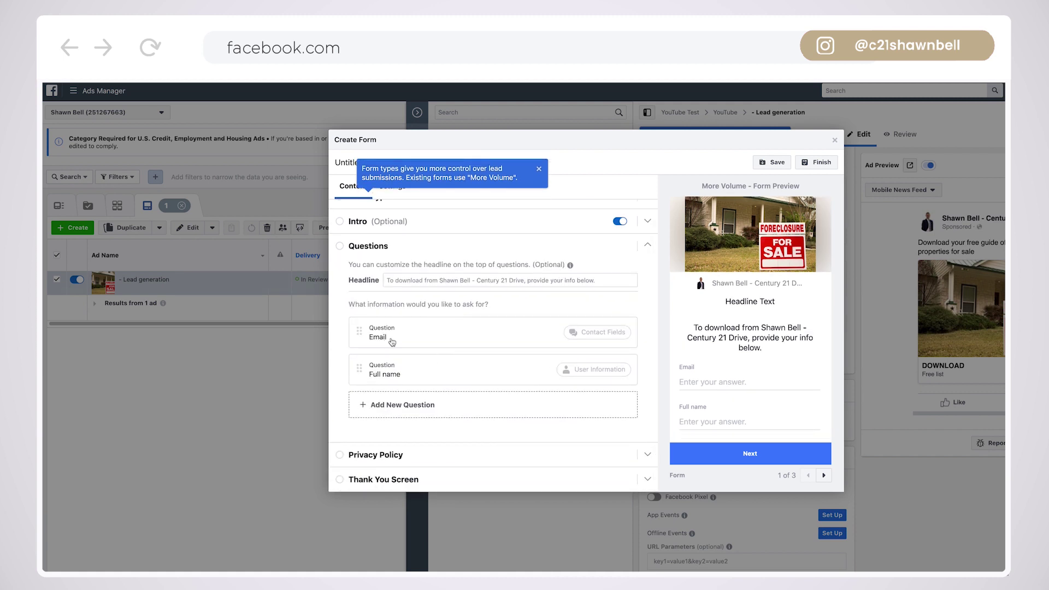
left_click(383, 457)
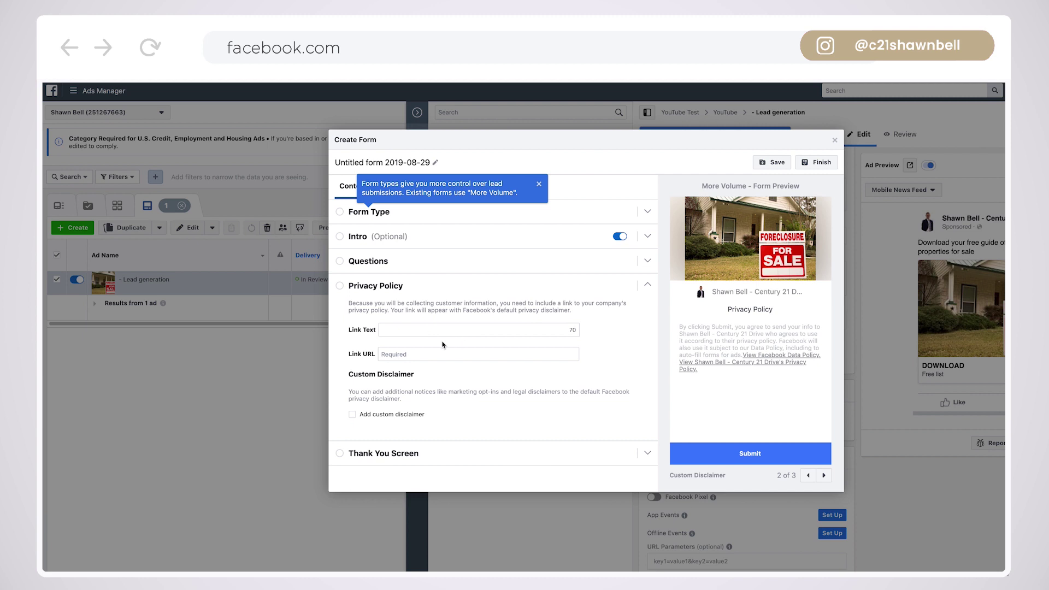
On the form's Thank You Screen, set the button type to Download and the description to "Enjoy!".
left_click(393, 457)
scroll(412, 408, "down", 1)
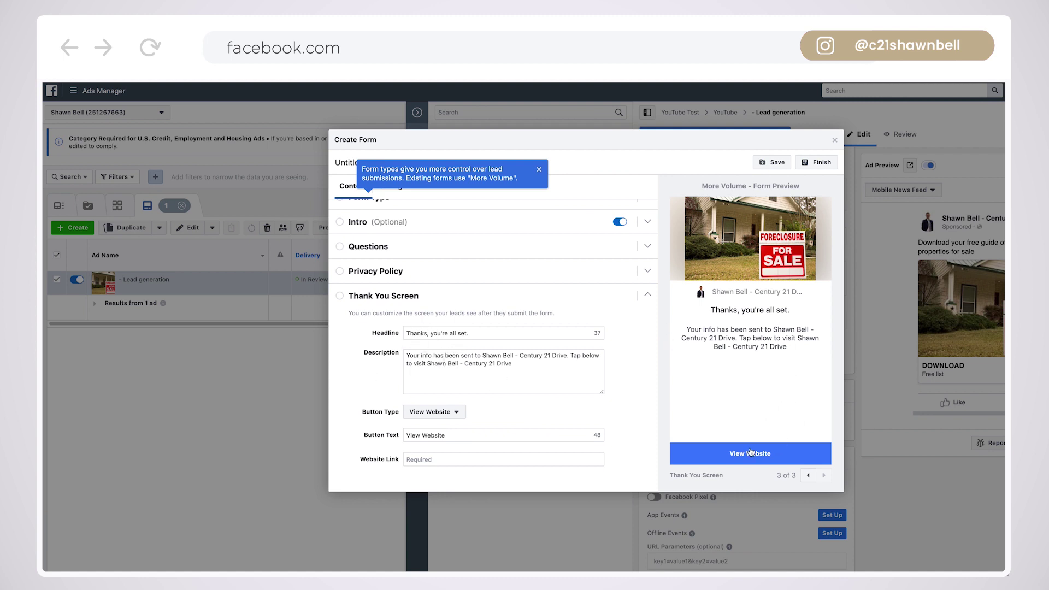
left_click(443, 416)
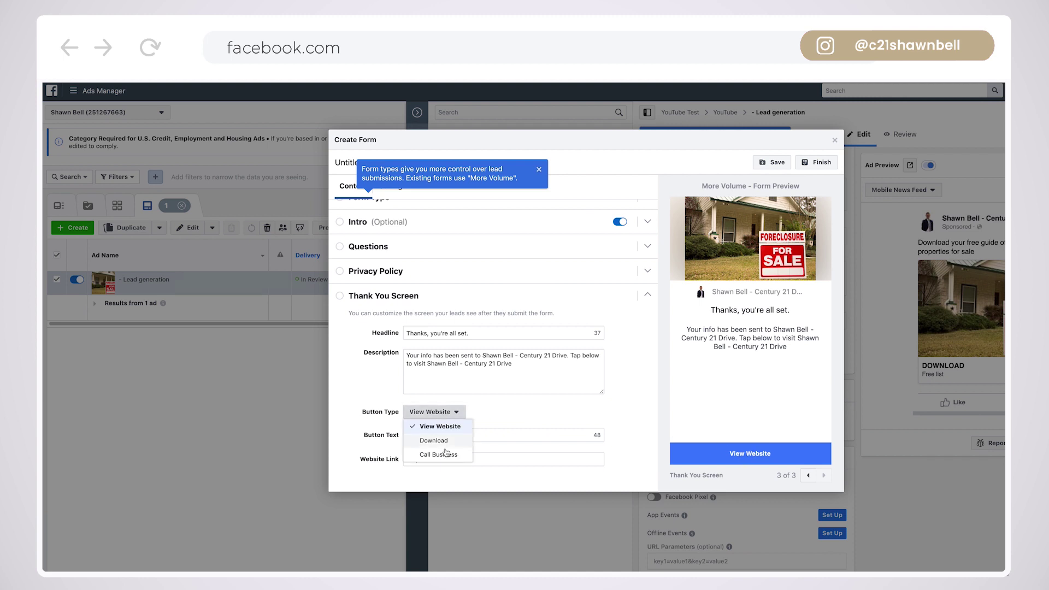
left_click(441, 441)
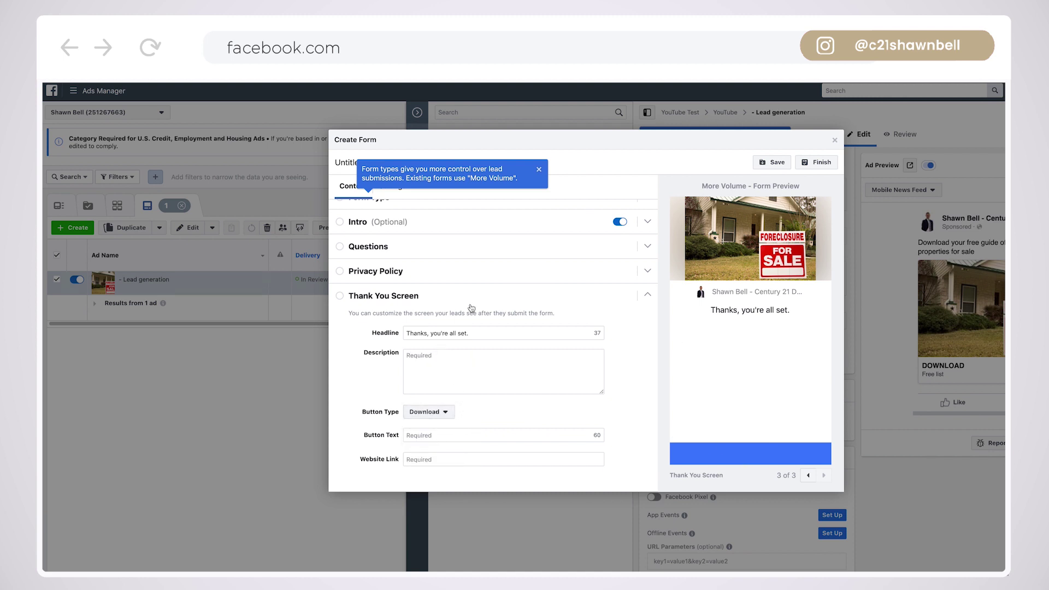
left_click(443, 357)
type("Enjoy!")
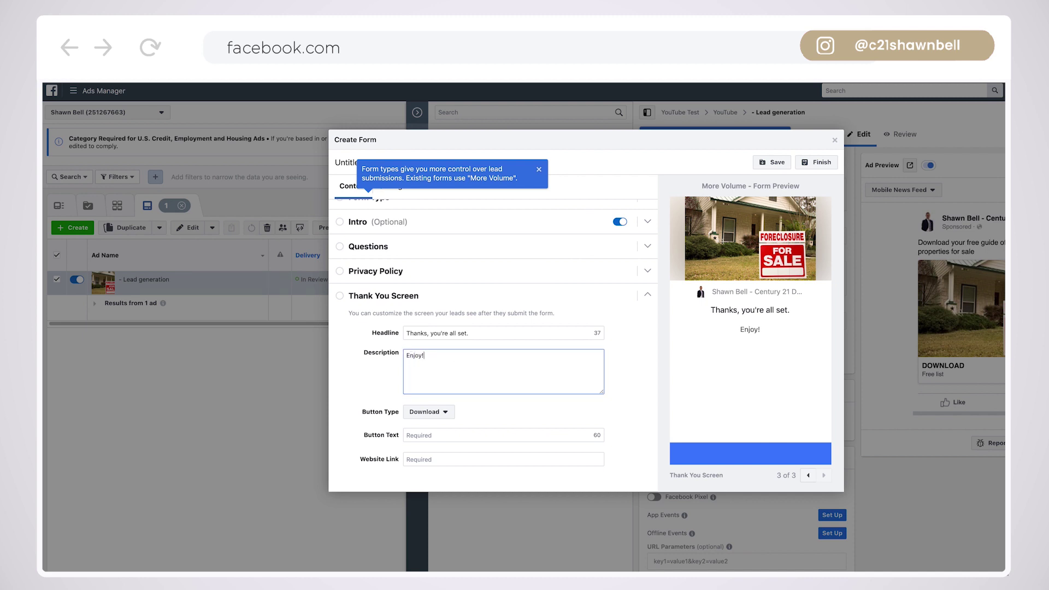
key("Tab")
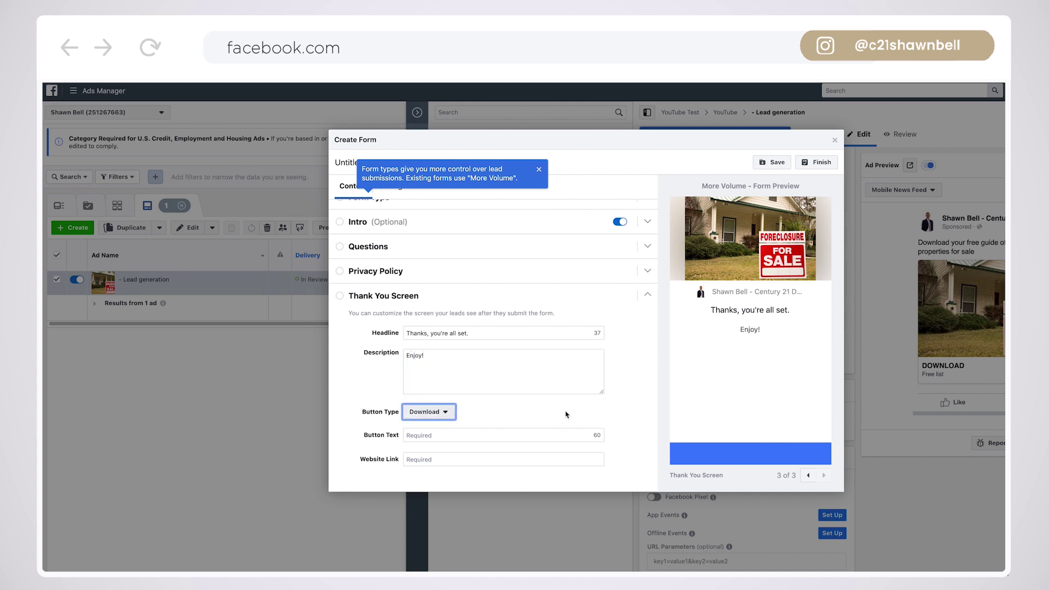
Enter "DOWNLOAD FREE GUIDE" as the Thank You Screen's button text.
left_click(430, 437)
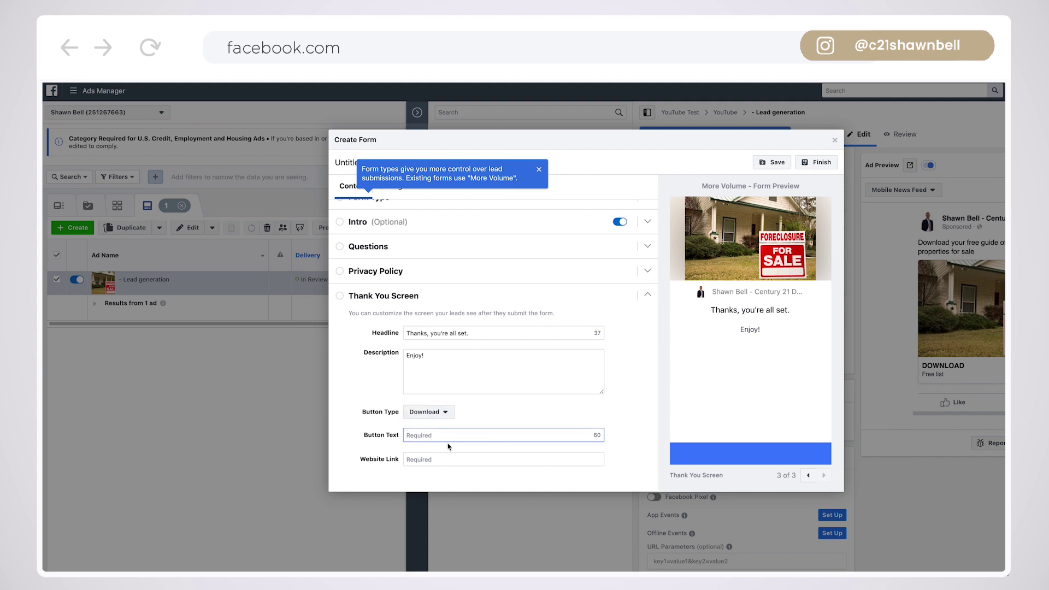
type("DOWNLOAD")
key("Tab")
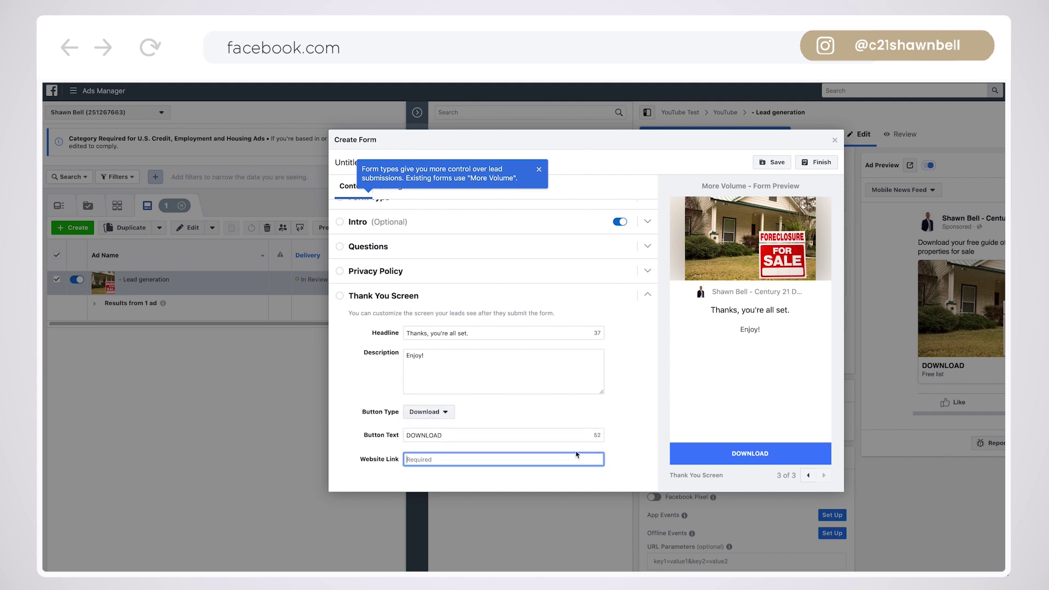
left_click(501, 435)
type("FREE ")
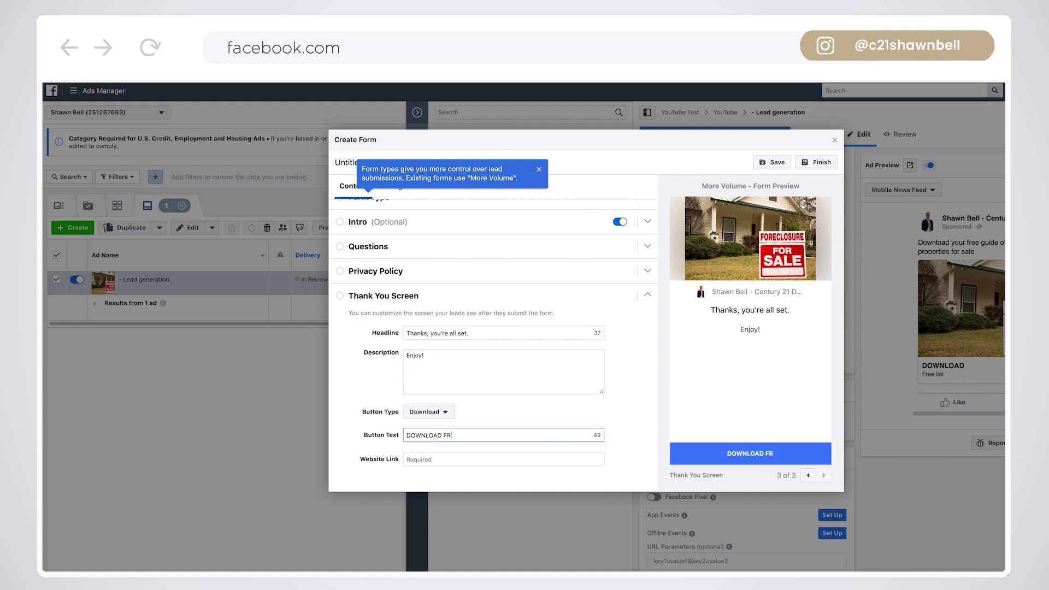
type("GUIDE")
key("Tab")
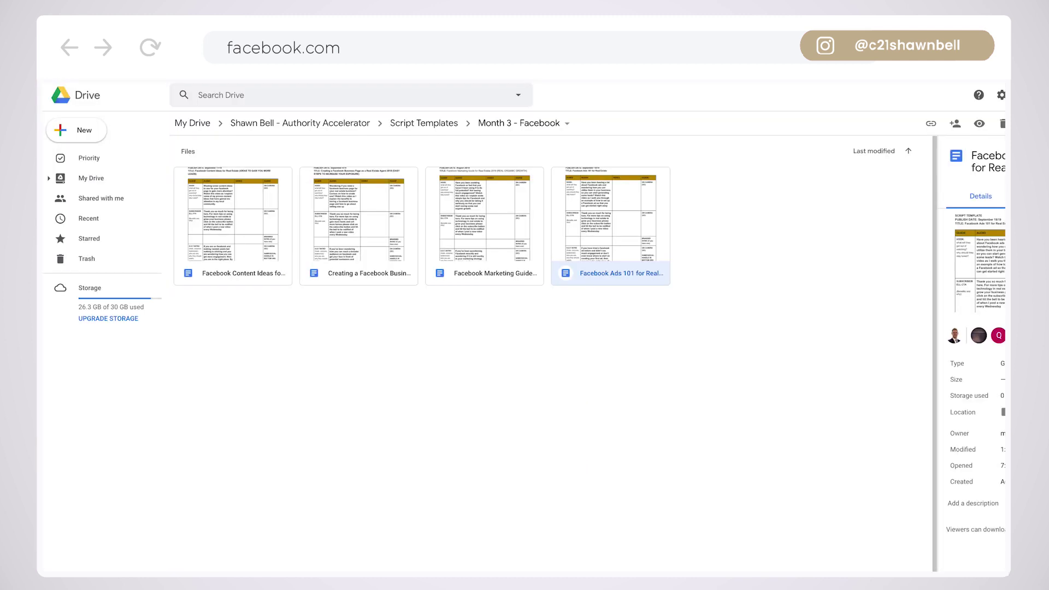
Get a shareable link for the "Facebook Ads 101 for Real Estate" document in My Drive.
left_click(191, 125)
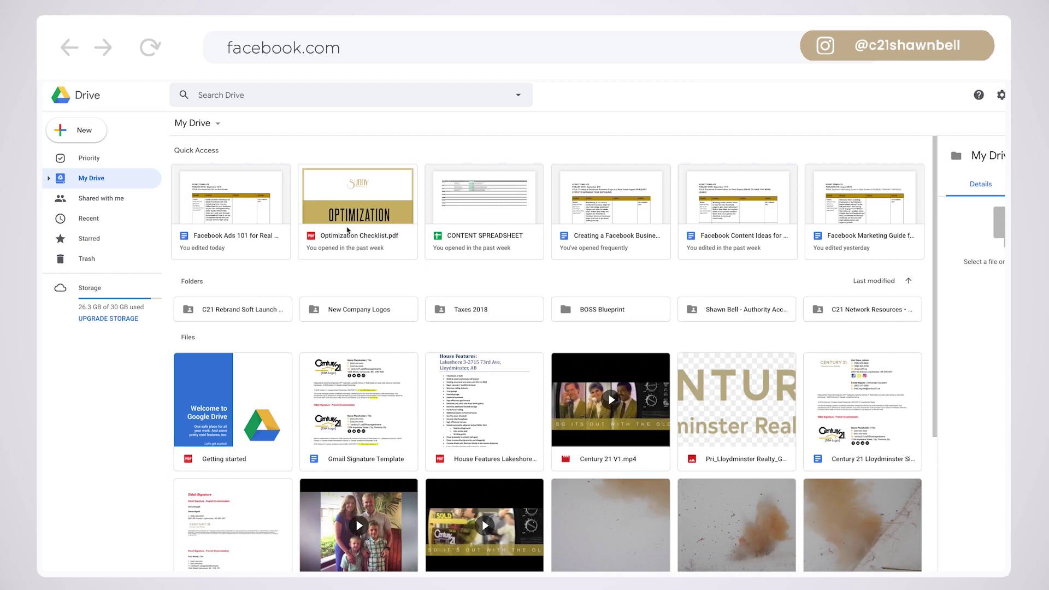
left_click(246, 243)
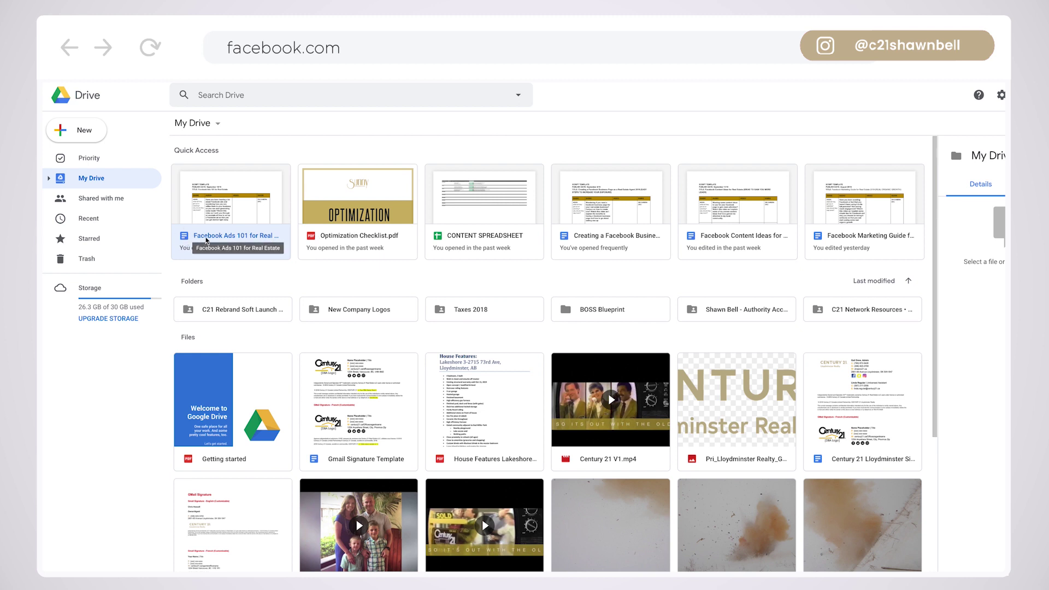
right_click(219, 237)
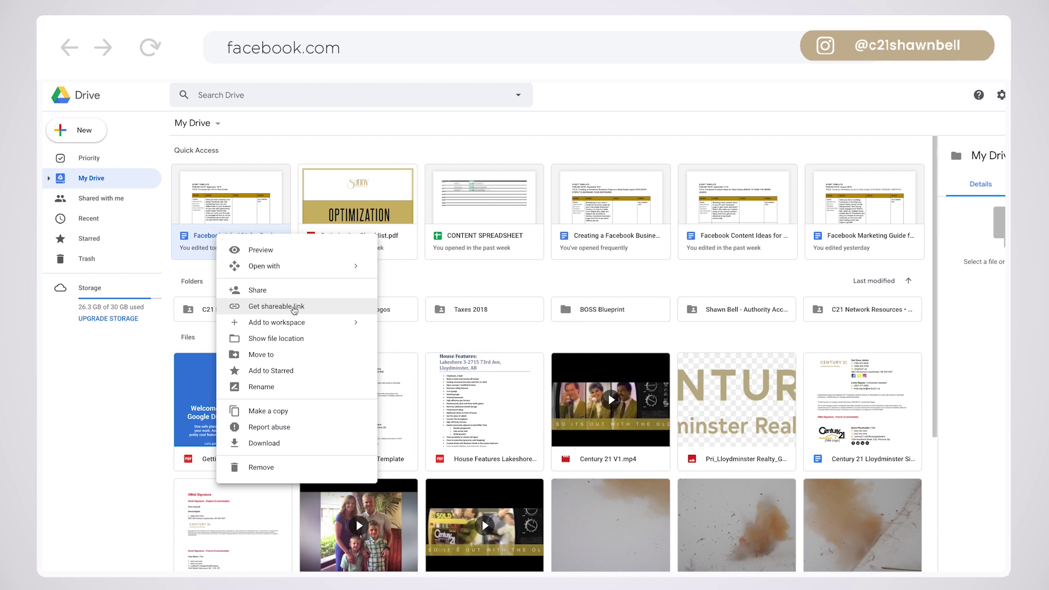
left_click(294, 308)
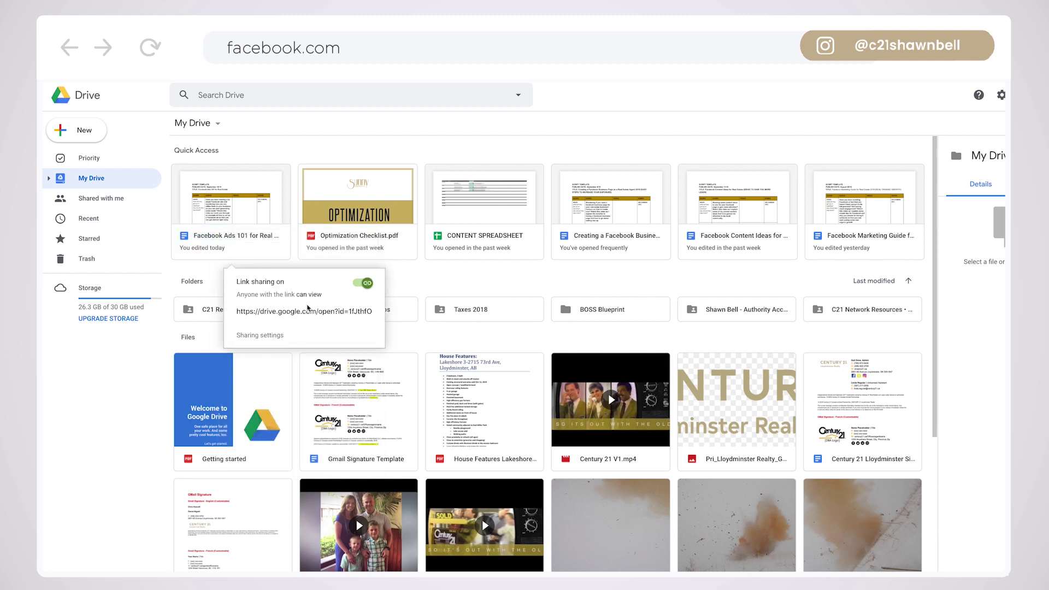
Open the document's sharing settings and review the link access options, keeping "Anyone with the link can view".
left_click(265, 340)
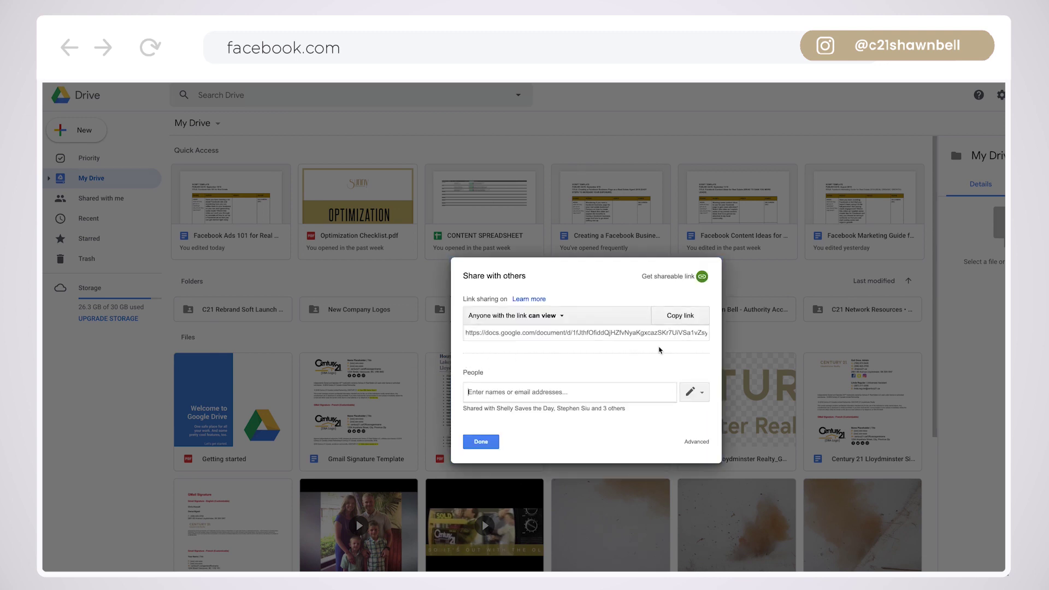
left_click(562, 318)
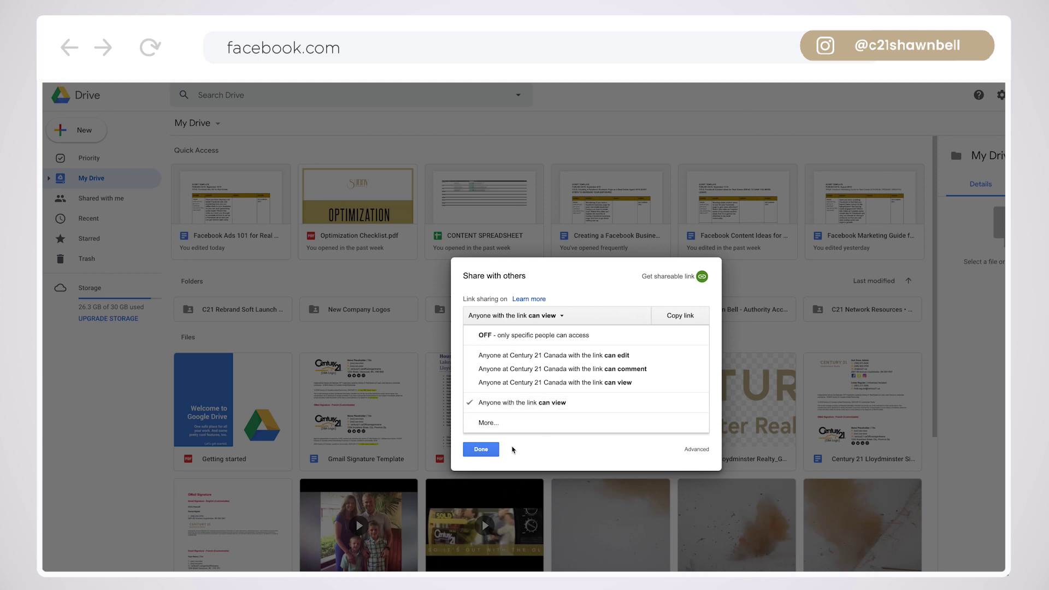
left_click(481, 454)
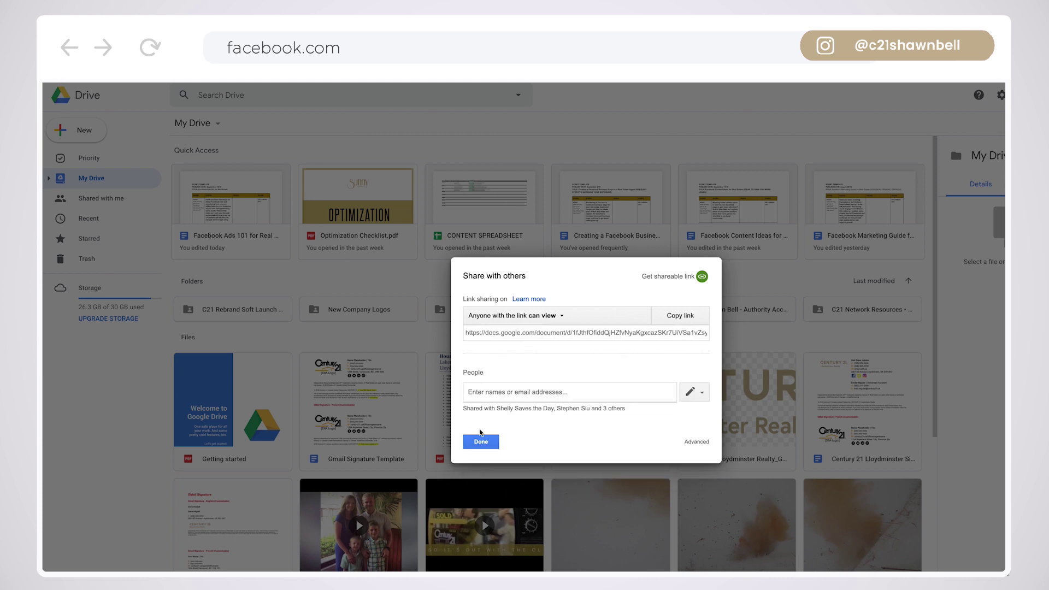
Copy the document's shareable link and paste it as the Thank You Screen's website link in Facebook Ads Manager.
left_click(690, 278)
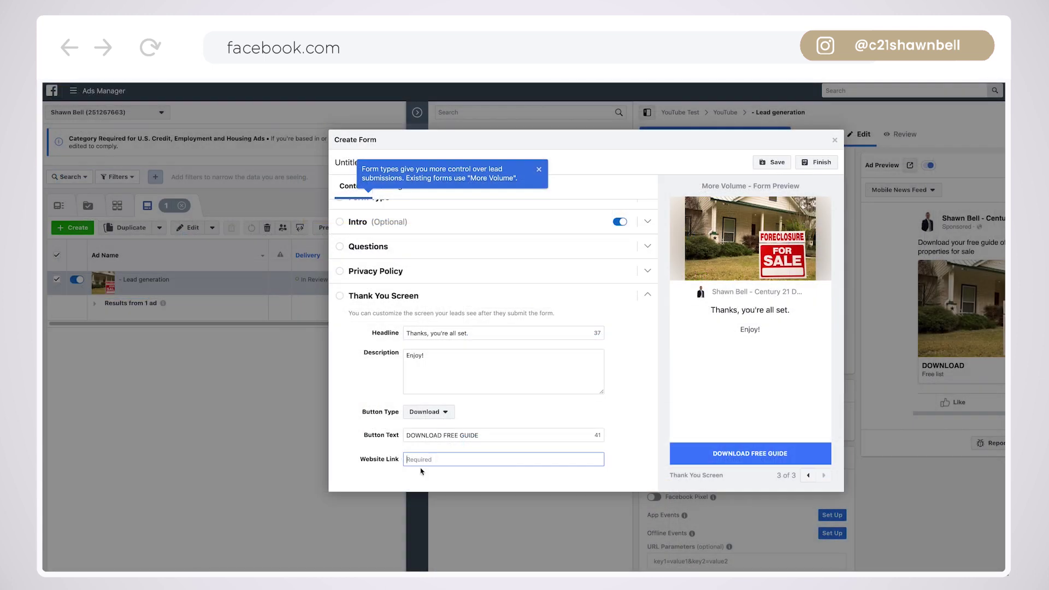
right_click(426, 458)
left_click(469, 527)
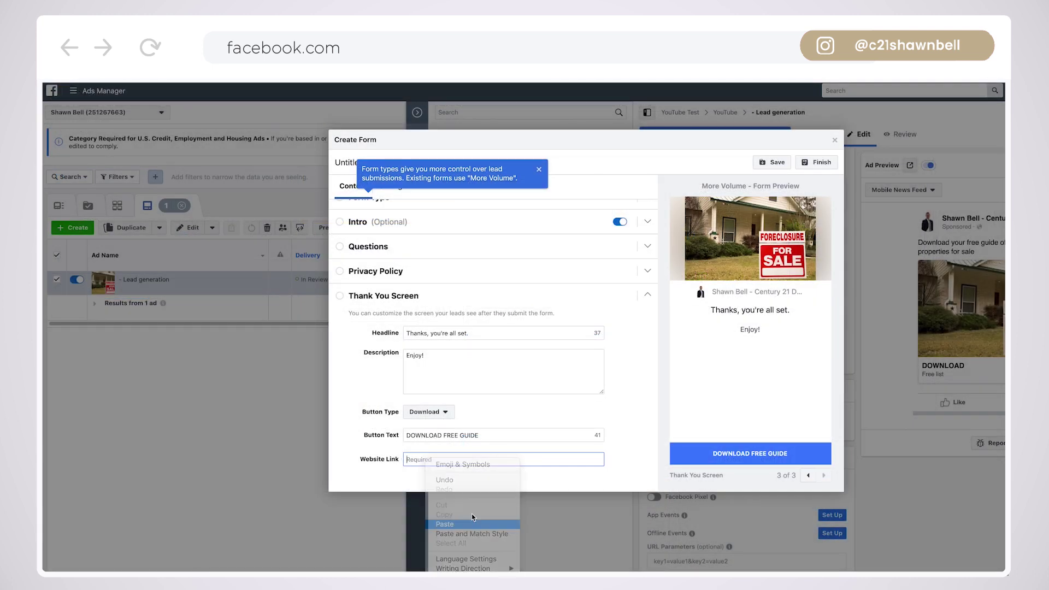